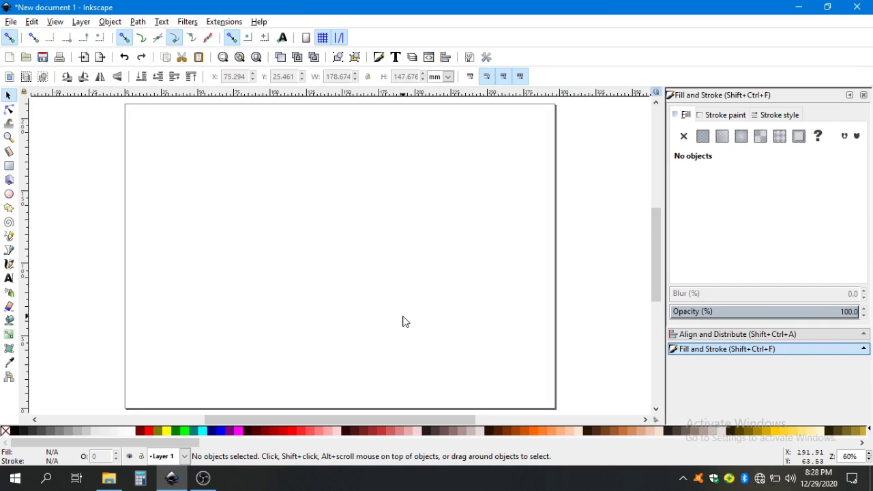
# Step: Bring the 2234582 PDF from the Charecter folder into the Inkscape drawing with Internal import and place it on the page
pyautogui.click(109, 479)
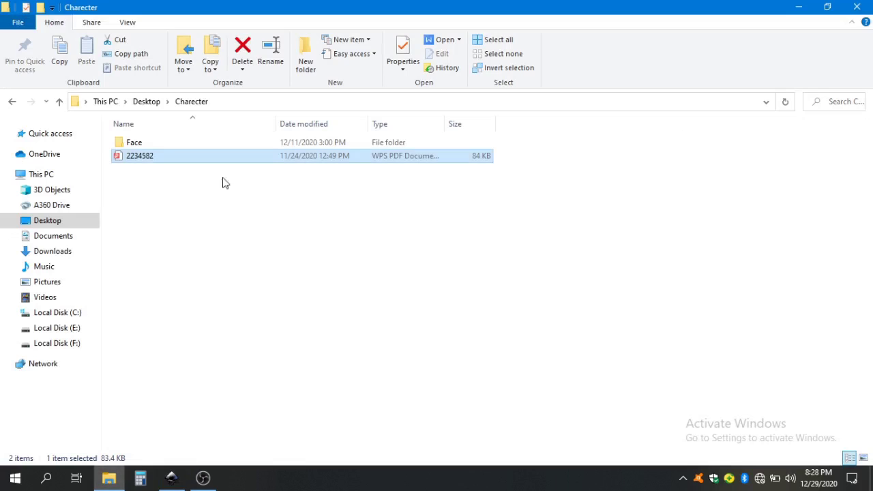
pyautogui.moveTo(149, 159); pyautogui.dragTo(328, 268)
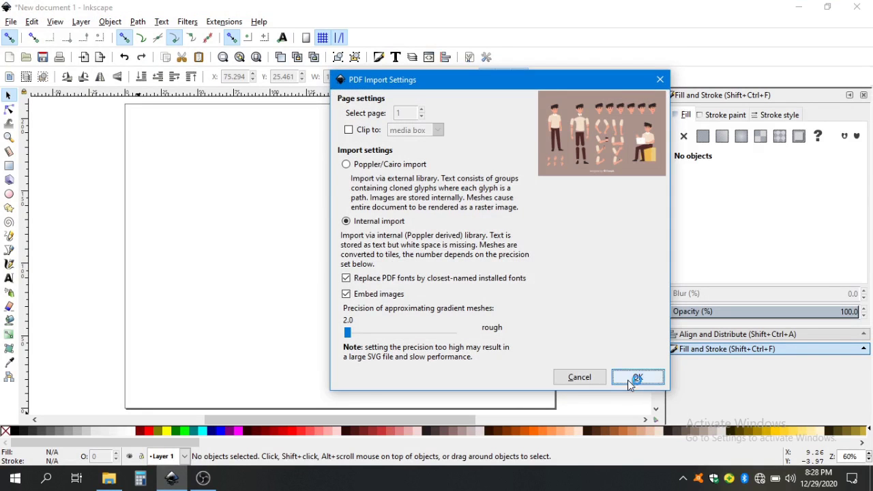
pyautogui.click(634, 376)
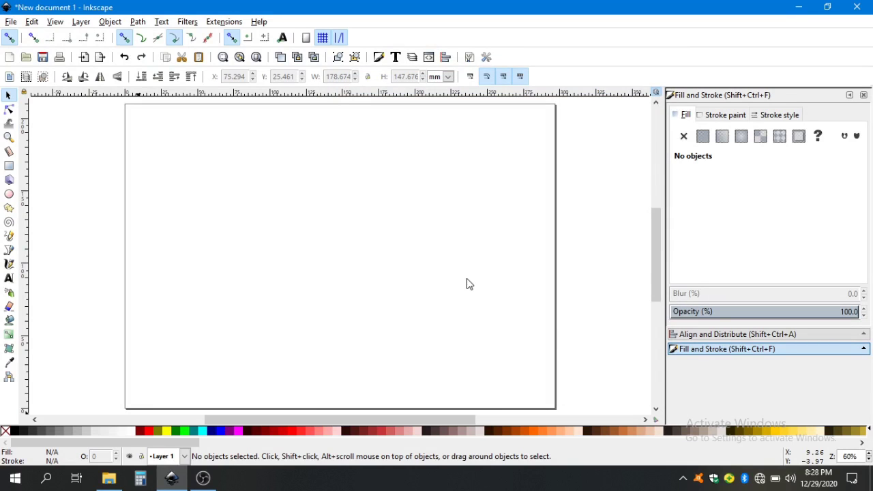
pyautogui.moveTo(468, 284); pyautogui.dragTo(366, 246)
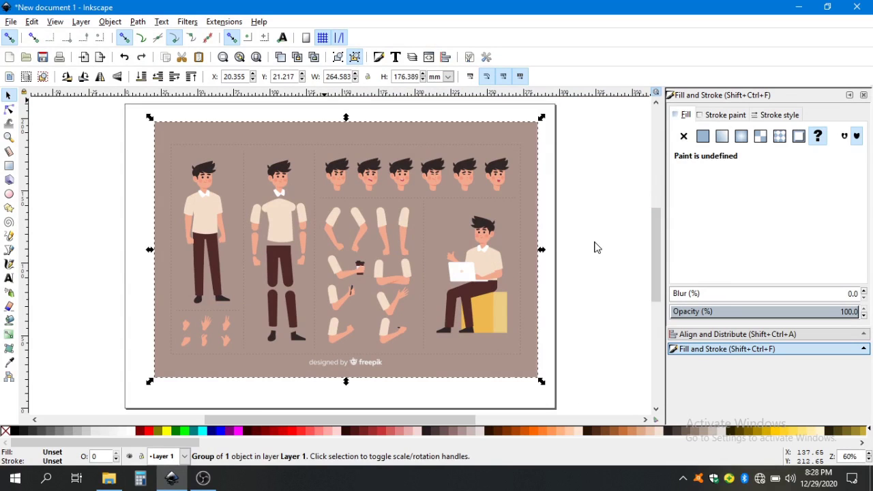
# Step: Ungroup the imported artwork and delete its brown background and dashed outer frame
pyautogui.hotkey('ctrl', 'shift', 'g')
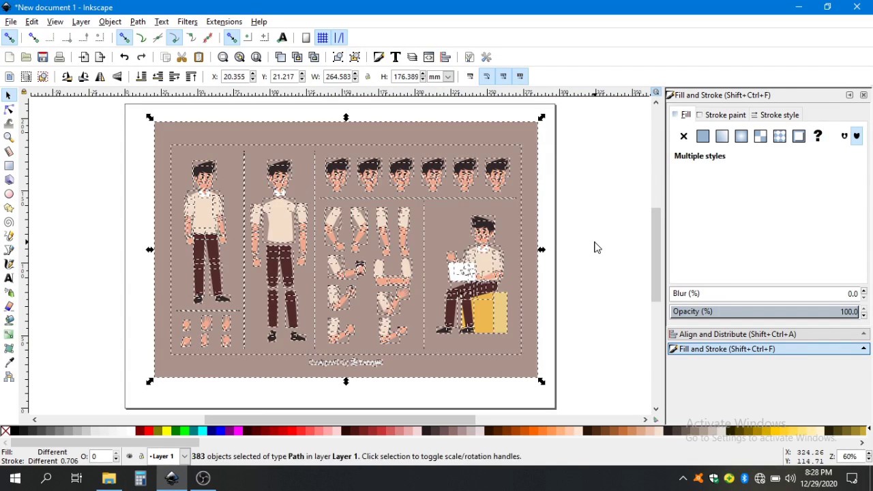
pyautogui.click(597, 247)
pyautogui.click(282, 137)
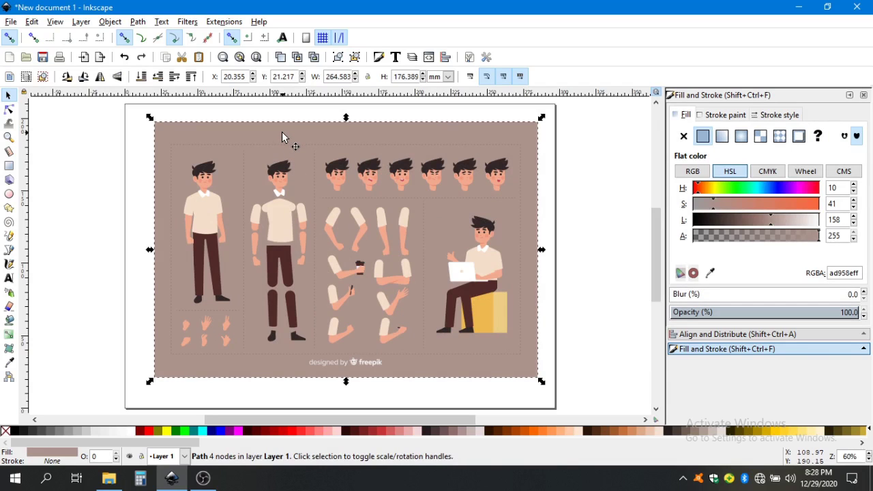
pyautogui.press('Delete')
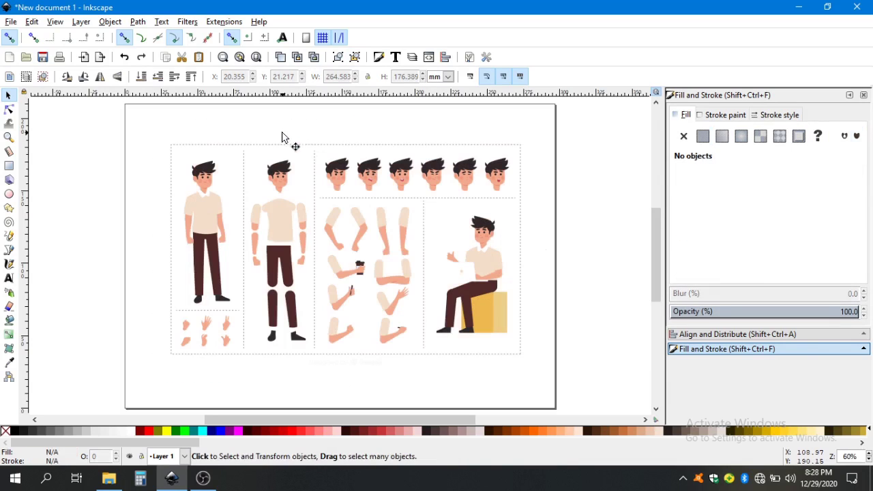
pyautogui.click(172, 175)
pyautogui.press('Delete')
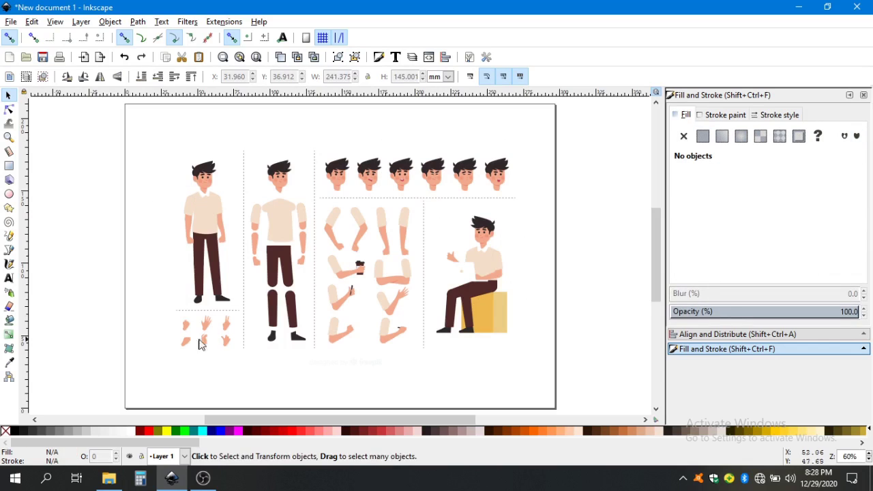
# Step: Delete the fully assembled standing figure with the hand set below it, and the dashed divider lines around the heads
pyautogui.moveTo(171, 144); pyautogui.dragTo(263, 385)
pyautogui.press('Delete')
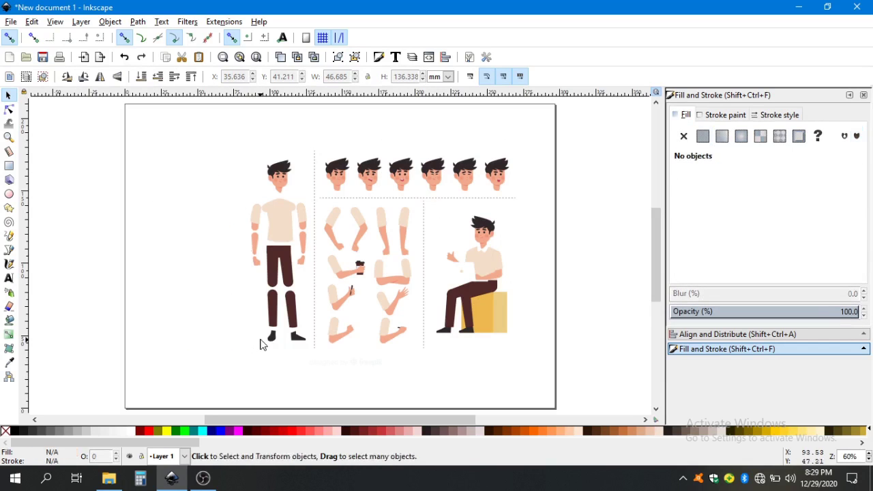
pyautogui.moveTo(311, 135); pyautogui.dragTo(313, 152)
pyautogui.click(313, 198)
pyautogui.press('Delete')
pyautogui.click(317, 199)
pyautogui.press('Delete')
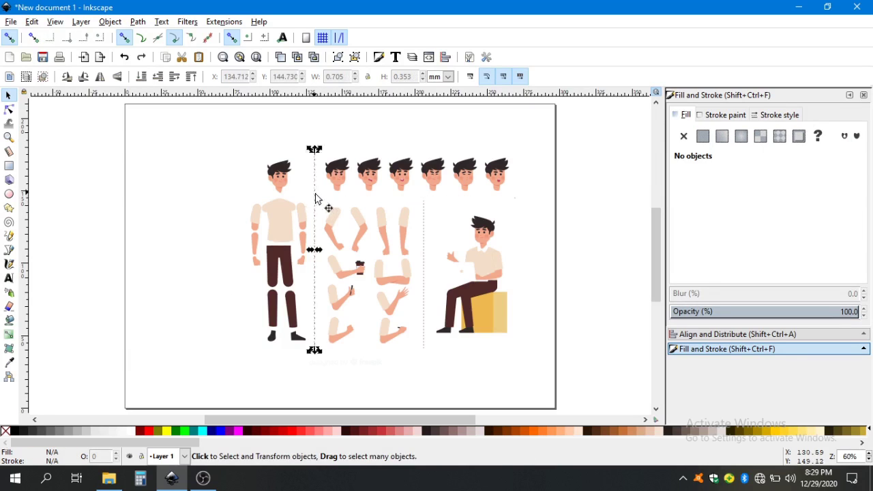
# Step: Delete the arm poses, the seated figure, the freepik credit and the stray fragments below the character
pyautogui.moveTo(319, 196); pyautogui.dragTo(598, 409)
pyautogui.press('Delete')
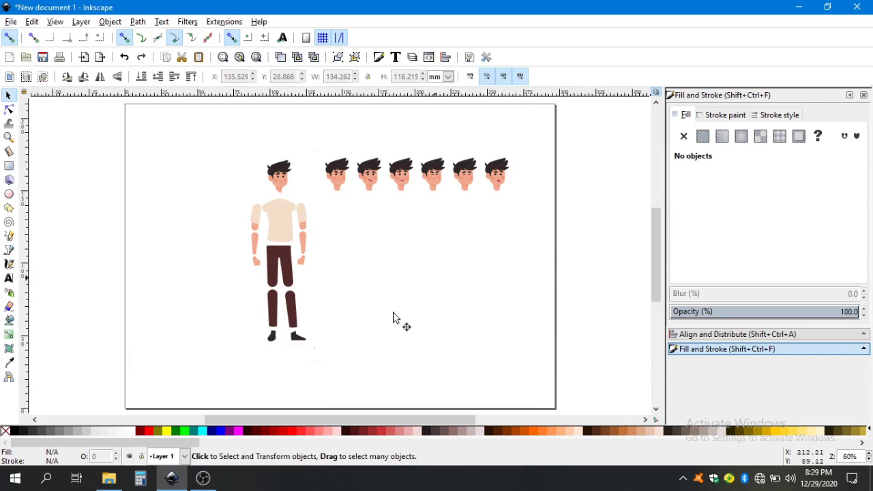
pyautogui.moveTo(214, 359); pyautogui.dragTo(579, 376)
pyautogui.press('Delete')
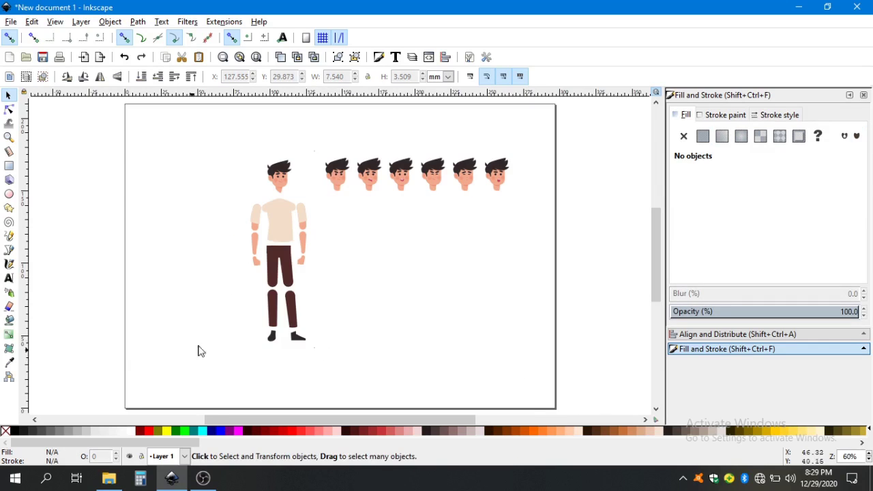
pyautogui.moveTo(192, 347); pyautogui.dragTo(700, 390)
pyautogui.press('Delete')
pyautogui.moveTo(184, 342); pyautogui.dragTo(666, 401)
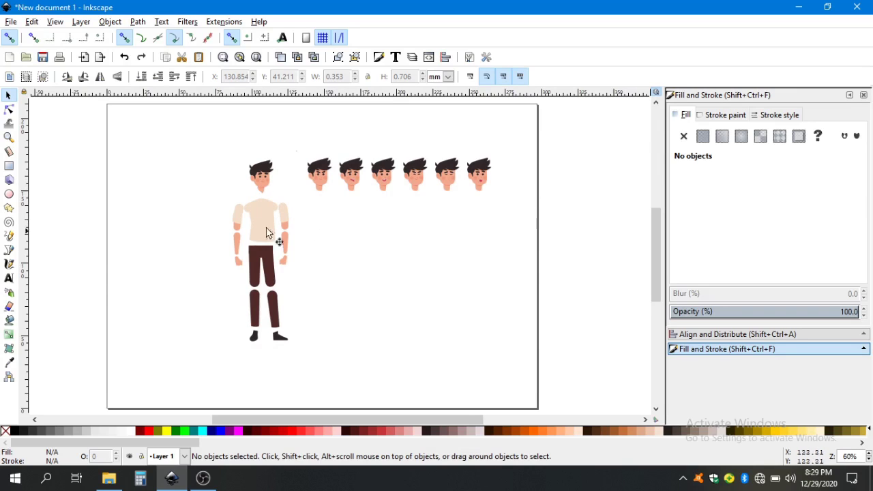
# Step: Move the right sleeve's lower inner corner node outward so the sleeve covers the edge of the skin beneath it
pyautogui.keyDown('ctrl'); pyautogui.scroll(5, 300, 236); pyautogui.keyUp('ctrl')
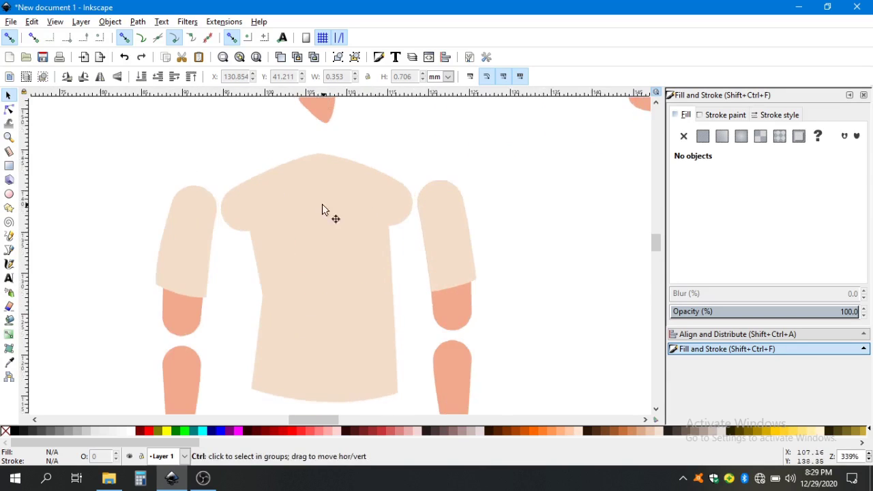
pyautogui.keyDown('ctrl'); pyautogui.scroll(4, 522, 279); pyautogui.keyUp('ctrl')
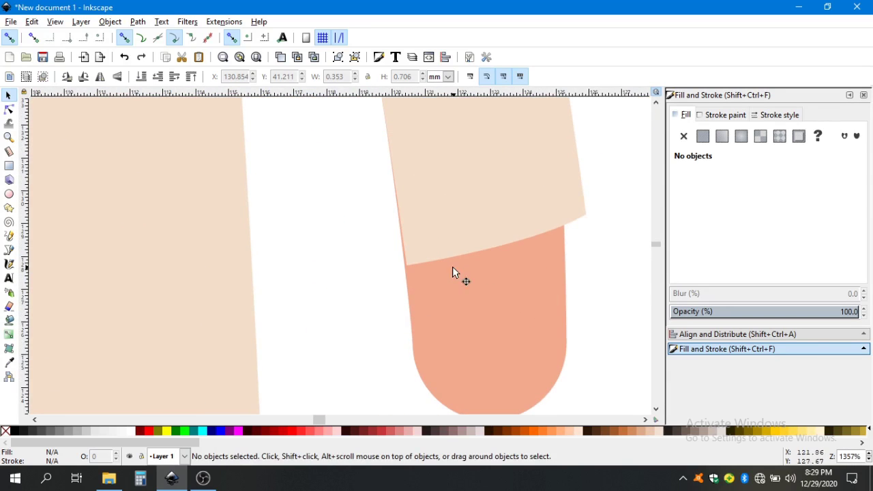
pyautogui.keyDown('ctrl'); pyautogui.scroll(2, 427, 253); pyautogui.keyUp('ctrl')
pyautogui.click(421, 254)
pyautogui.press('n')
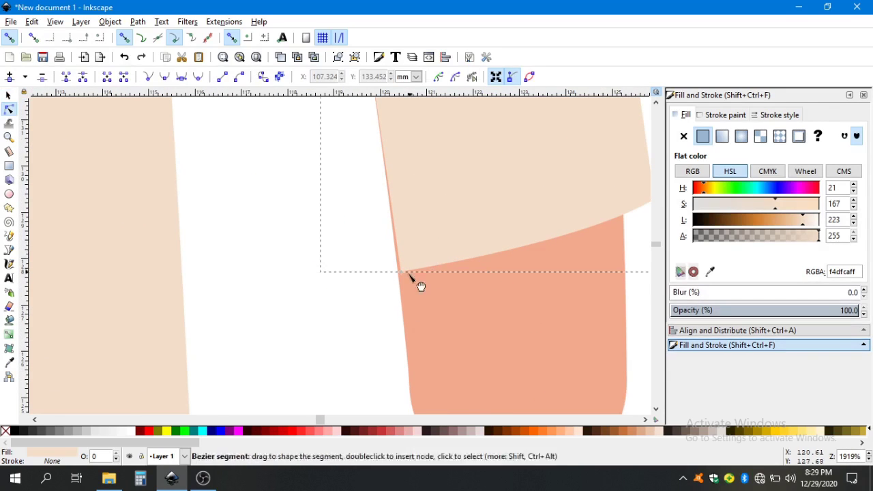
pyautogui.click(401, 272)
pyautogui.moveTo(402, 273); pyautogui.dragTo(386, 274)
pyautogui.keyDown('ctrl'); pyautogui.scroll(-3, 423, 275); pyautogui.keyUp('ctrl')
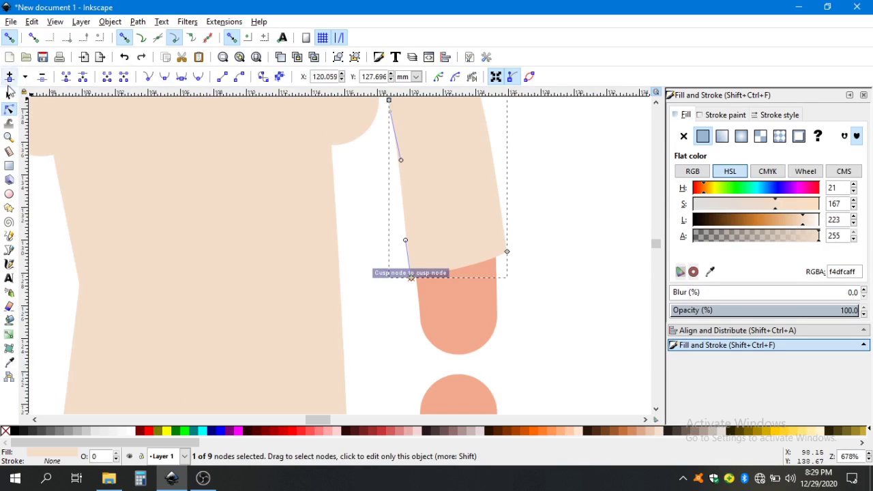
pyautogui.click(9, 95)
pyautogui.keyDown('ctrl'); pyautogui.scroll(-4, 492, 370); pyautogui.keyUp('ctrl')
pyautogui.keyDown('ctrl'); pyautogui.scroll(3, 487, 363); pyautogui.keyUp('ctrl')
pyautogui.keyDown('ctrl'); pyautogui.scroll(-3, 302, 326); pyautogui.keyUp('ctrl')
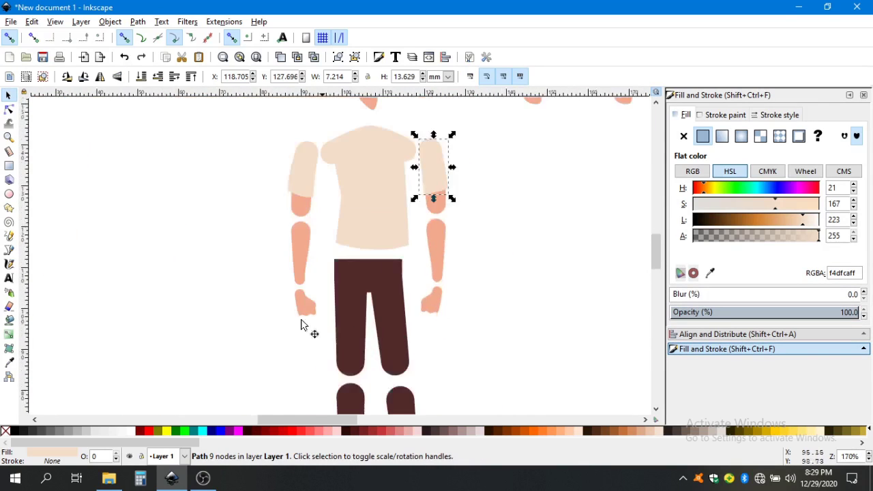
pyautogui.keyDown('ctrl'); pyautogui.scroll(1, 302, 325); pyautogui.keyUp('ctrl')
pyautogui.keyDown('ctrl'); pyautogui.scroll(-1, 424, 245); pyautogui.keyUp('ctrl')
pyautogui.click(450, 263)
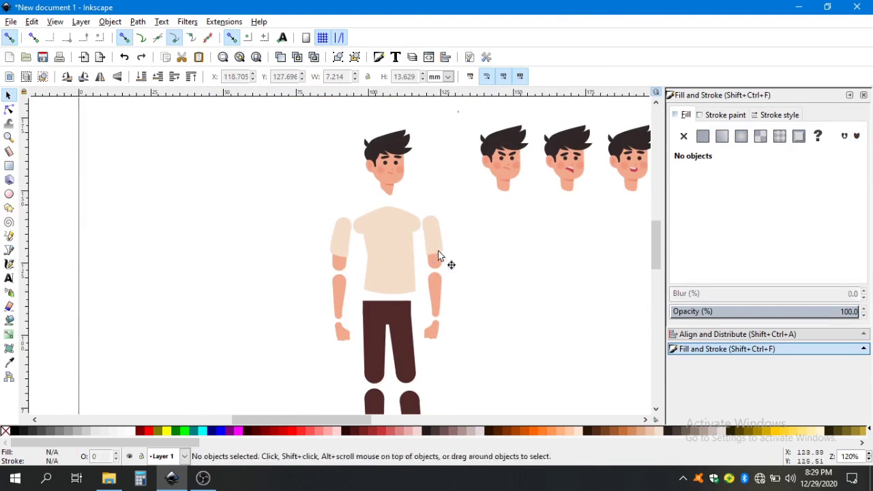
# Step: Lower the right sleeve behind the skin-coloured upper arm shapes
pyautogui.keyDown('ctrl'); pyautogui.scroll(2, 470, 264); pyautogui.keyUp('ctrl')
pyautogui.click(439, 215)
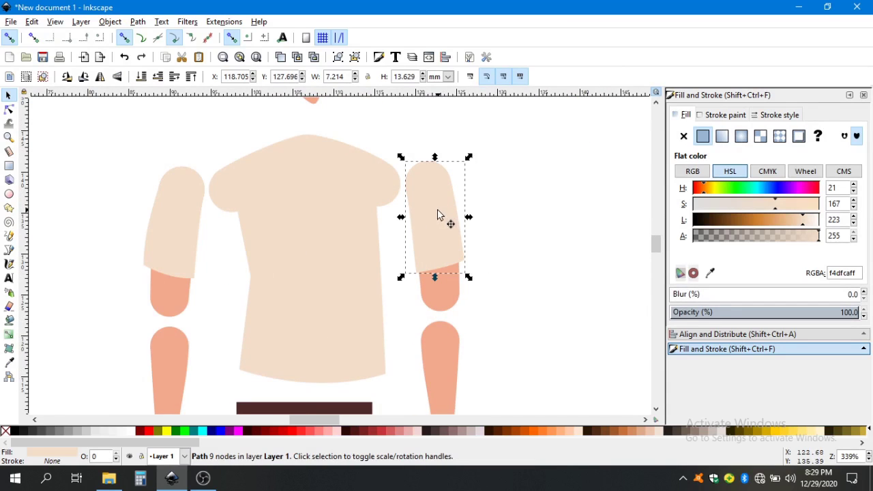
pyautogui.click(143, 77)
pyautogui.click(512, 298)
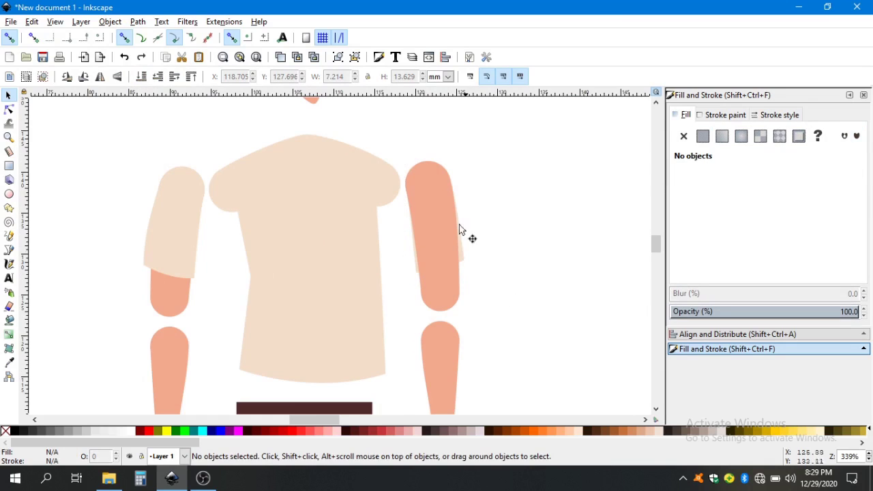
pyautogui.keyDown('ctrl'); pyautogui.scroll(1, 447, 230); pyautogui.keyUp('ctrl')
pyautogui.click(432, 189)
pyautogui.moveTo(433, 189); pyautogui.dragTo(482, 171)
pyautogui.hotkey('ctrl', 'z')
pyautogui.click(491, 204)
# Step: Delete the rounded skin cap at the top of the right arm and unite the two remaining skin pieces
pyautogui.click(425, 141)
pyautogui.press('Delete')
pyautogui.click(445, 256)
pyautogui.keyDown('shift'); pyautogui.click(452, 338); pyautogui.keyUp('shift')
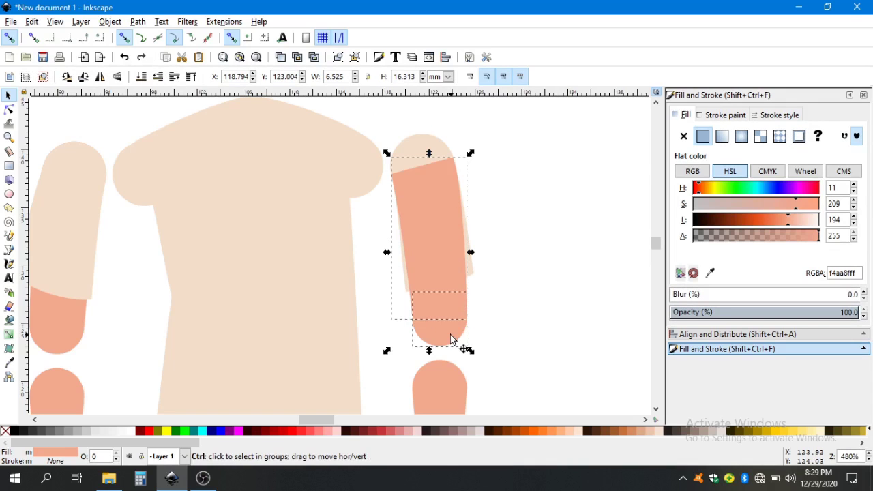
pyautogui.hotkey('ctrl', '+')
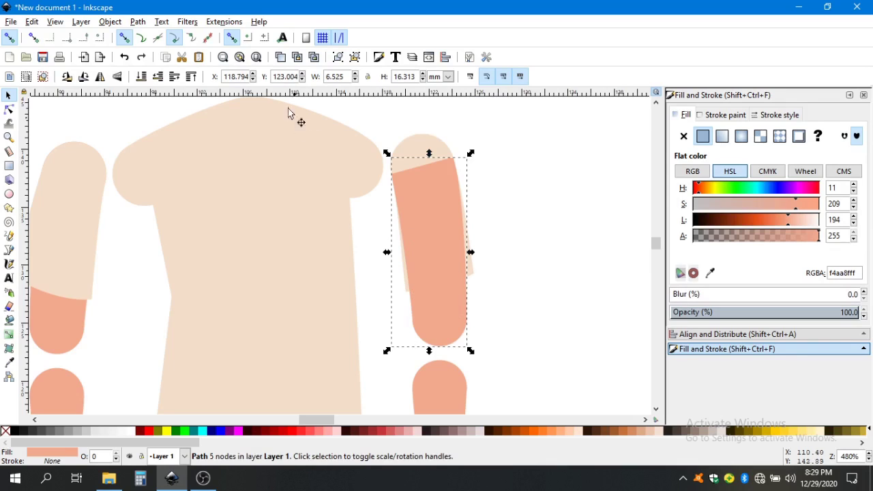
pyautogui.click(138, 22)
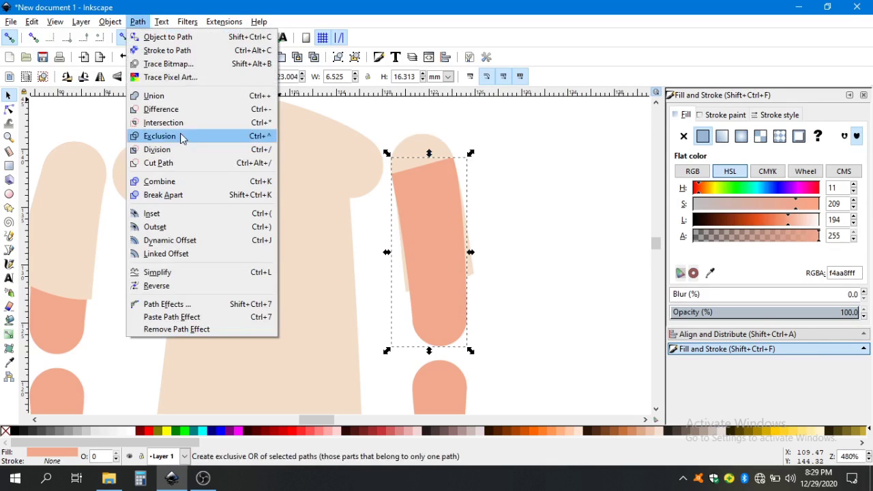
pyautogui.click(419, 198)
# Step: Duplicate the right sleeve and subtract the copy from the skin-coloured upper arm with Difference
pyautogui.click(418, 154)
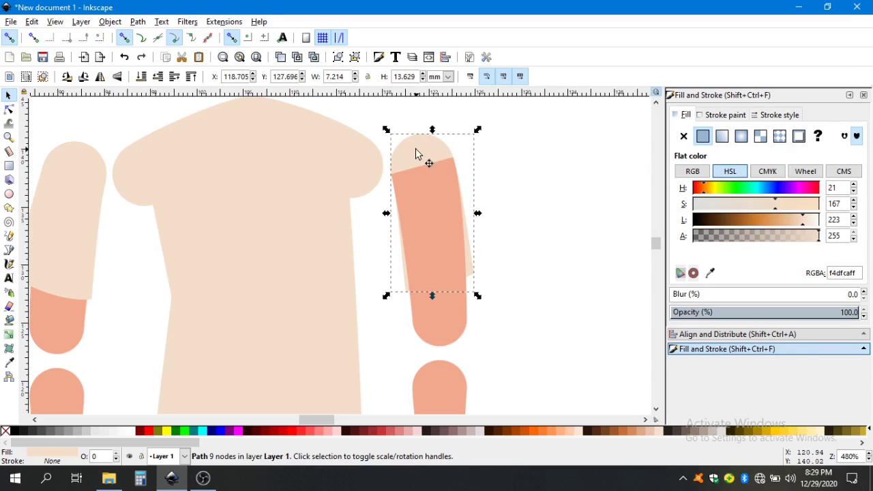
pyautogui.click(285, 59)
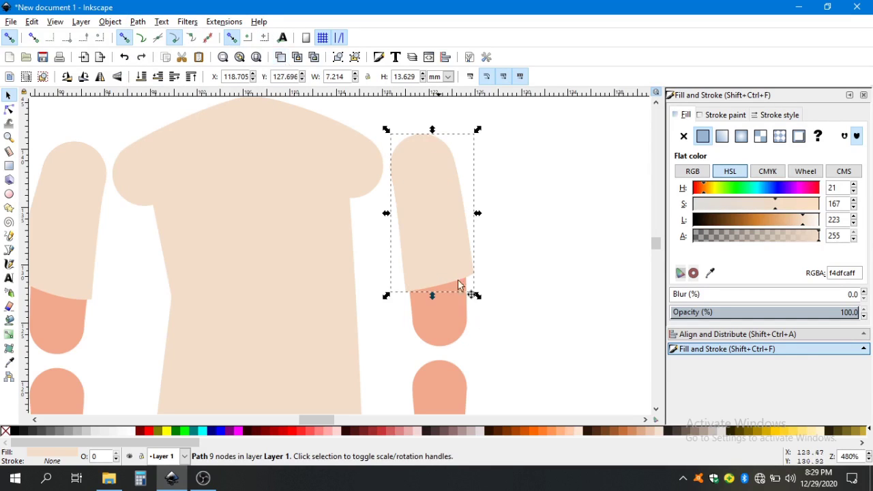
pyautogui.click(451, 324)
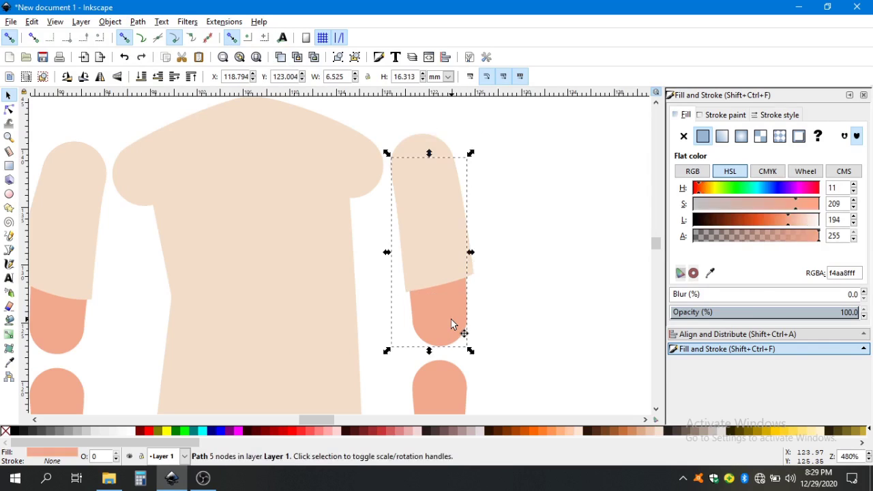
pyautogui.click(421, 197)
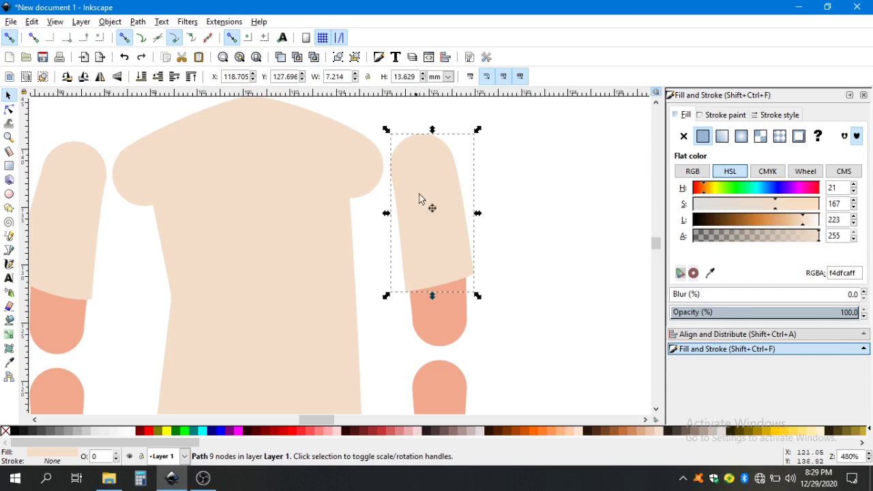
pyautogui.keyDown('shift'); pyautogui.click(448, 332); pyautogui.keyUp('shift')
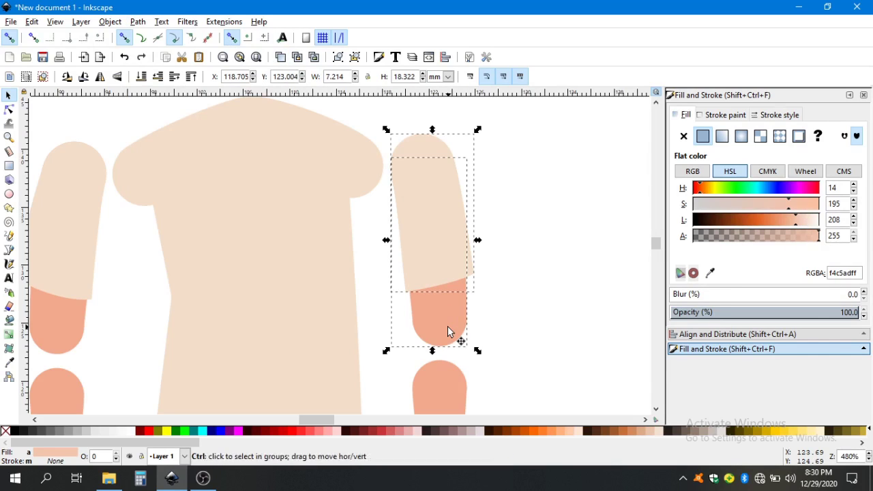
pyautogui.hotkey('ctrl', '-')
pyautogui.doubleClick(441, 211)
pyautogui.moveTo(369, 115); pyautogui.dragTo(536, 229)
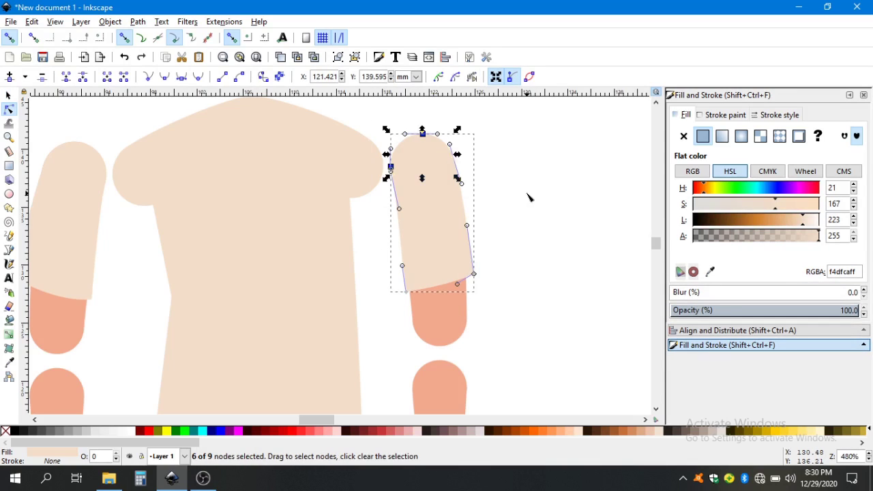
pyautogui.press('Delete')
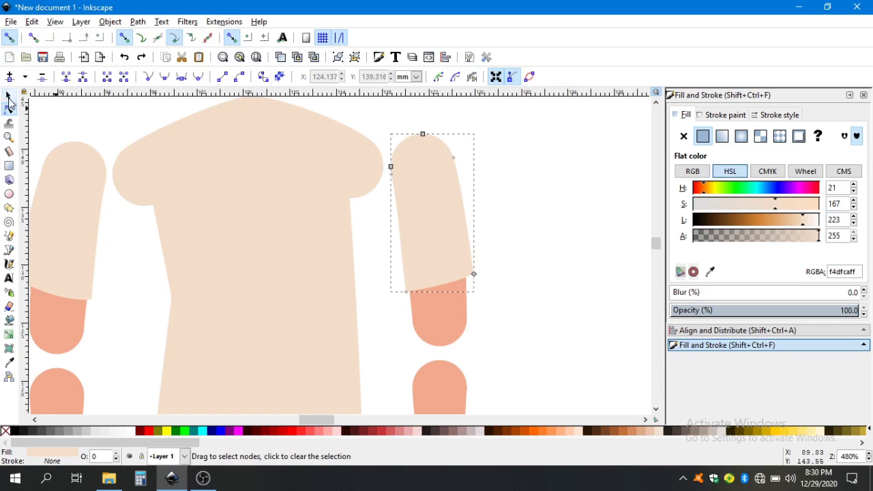
# Step: Delete the leftover upper nodes of the right arm's skin shape, keeping only the part below the sleeve
pyautogui.click(9, 96)
pyautogui.click(456, 332)
pyautogui.doubleClick(457, 302)
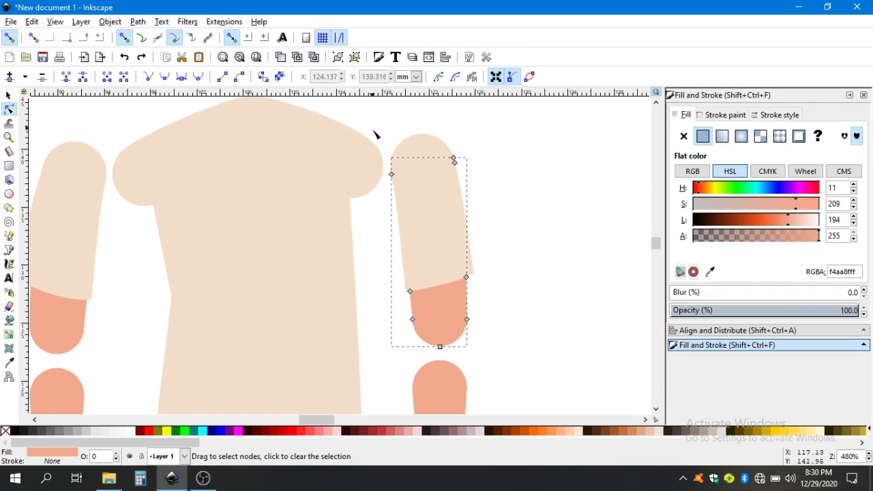
pyautogui.moveTo(374, 133); pyautogui.dragTo(525, 232)
pyautogui.press('Delete')
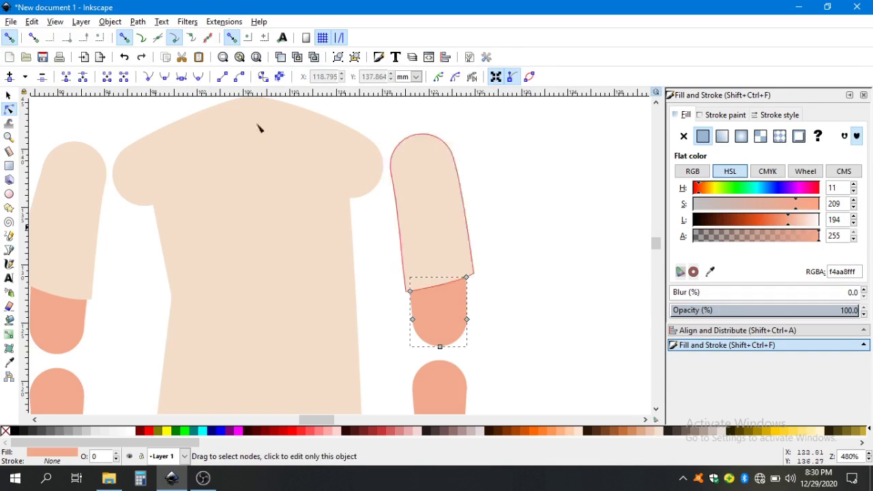
pyautogui.click(9, 96)
pyautogui.moveTo(417, 293); pyautogui.dragTo(508, 287)
pyautogui.hotkey('ctrl', 'z')
pyautogui.moveTo(424, 229); pyautogui.dragTo(504, 225)
pyautogui.hotkey('ctrl', 'z')
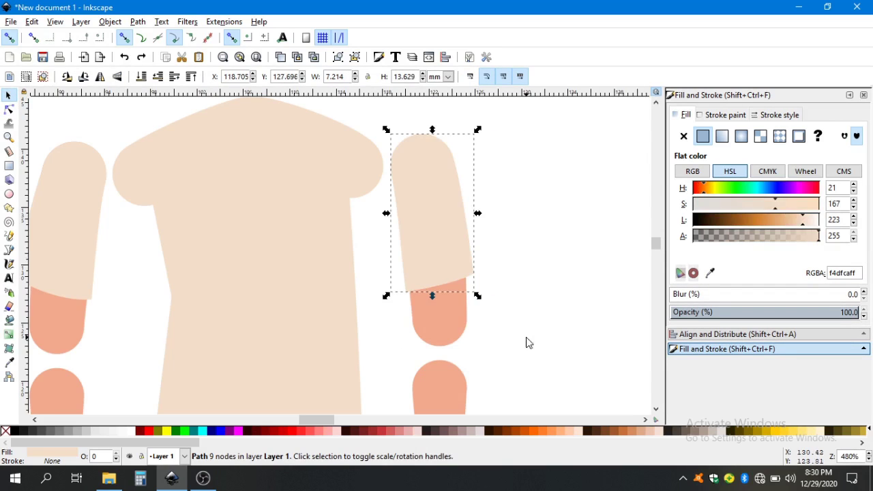
pyautogui.click(526, 343)
pyautogui.scroll(-2, 588, 238)
pyautogui.scroll(1, 293, 205)
pyautogui.scroll(-1, 376, 260)
pyautogui.scroll(2, 326, 255)
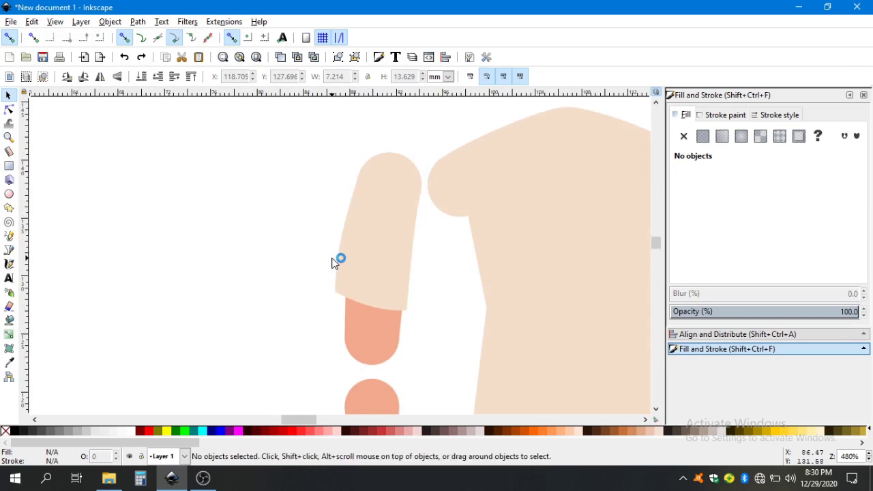
# Step: Unite the overlapping skin pieces of the right forearm into a single shape
pyautogui.scroll(-2, 335, 263)
pyautogui.scroll(-2, 311, 234)
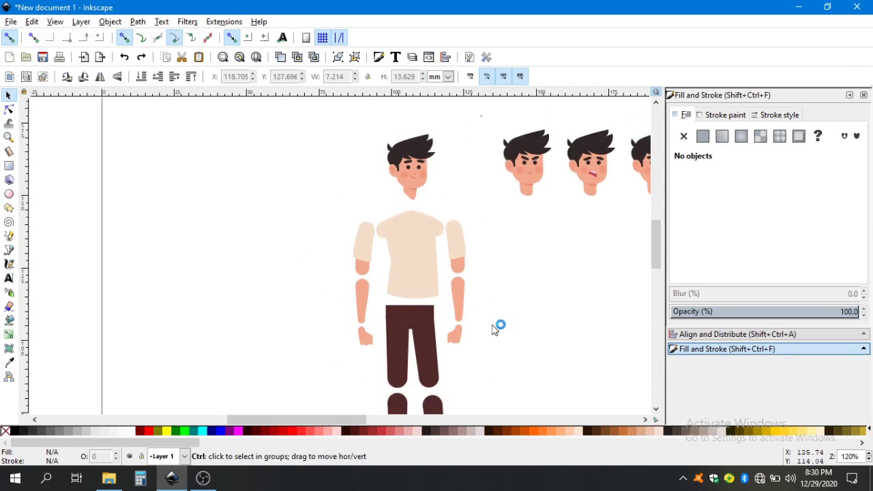
pyautogui.scroll(4, 485, 310)
pyautogui.click(375, 194)
pyautogui.click(385, 261)
pyautogui.click(382, 353)
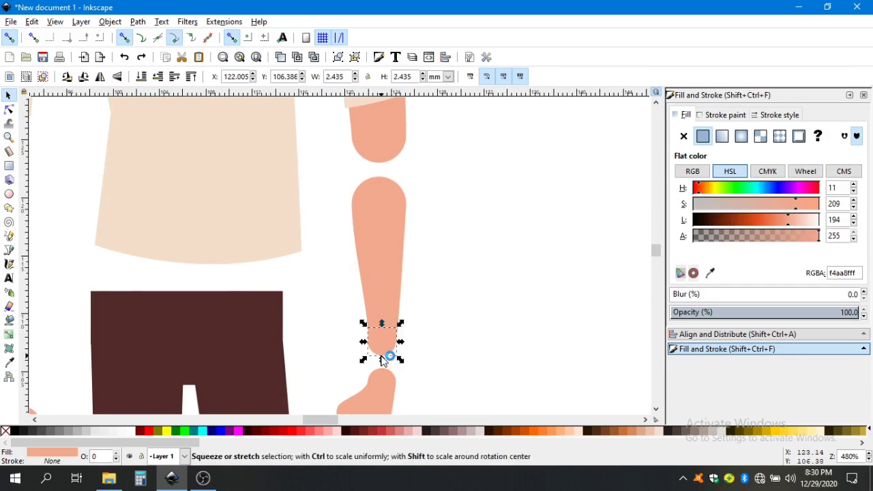
pyautogui.press('Delete')
pyautogui.moveTo(325, 172); pyautogui.dragTo(467, 372)
pyautogui.hotkey('ctrl', '+')
pyautogui.click(466, 367)
pyautogui.scroll(-3, 447, 252)
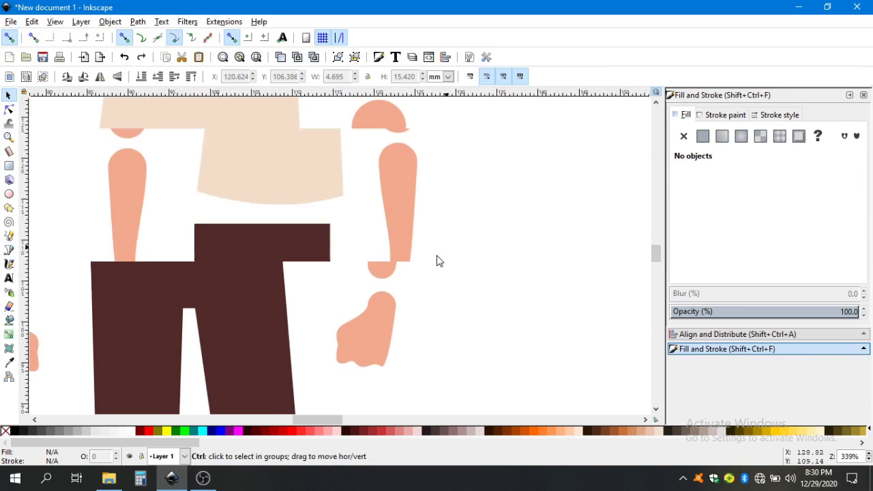
# Step: Unite the skin pieces of the right hand into a single shape
pyautogui.scroll(1, 361, 253)
pyautogui.moveTo(345, 240); pyautogui.dragTo(531, 373)
pyautogui.hotkey('ctrl', '+')
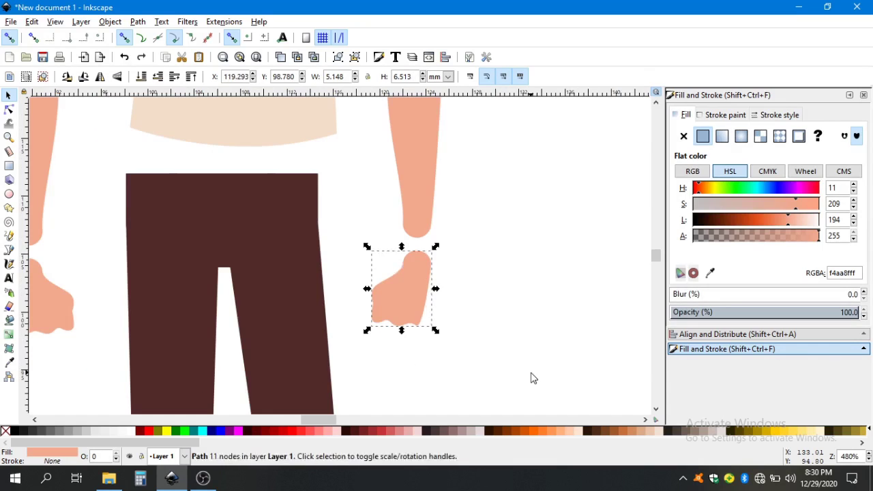
# Step: Lower the left sleeve behind the skin-coloured upper arm shapes
pyautogui.scroll(-3, 530, 376)
pyautogui.scroll(3, 333, 157)
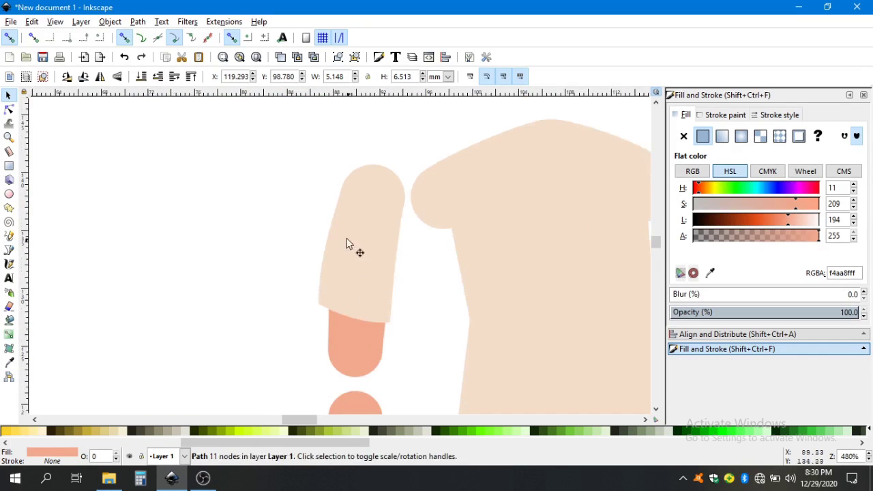
pyautogui.click(363, 259)
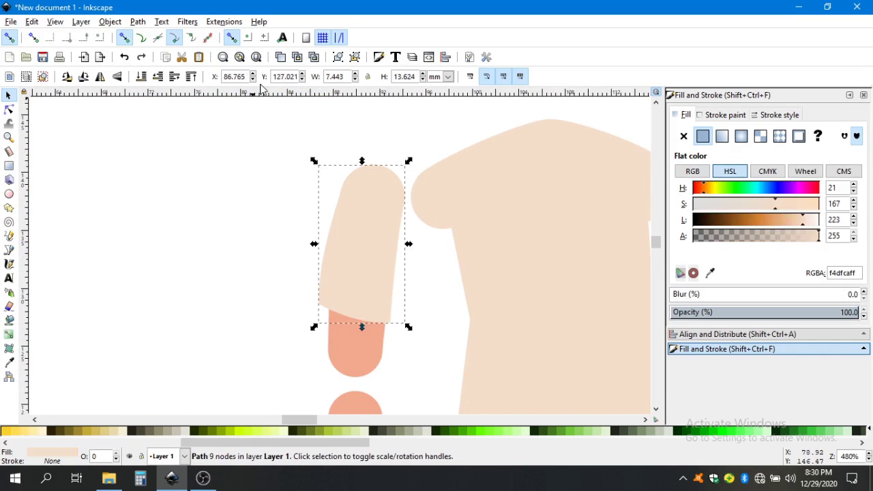
pyautogui.click(142, 76)
pyautogui.press('Escape')
# Step: Delete the rounded skin cap at the top of the left arm and unite the two remaining skin pieces
pyautogui.click(360, 182)
pyautogui.press('Delete')
pyautogui.click(360, 243)
pyautogui.keyDown('shift'); pyautogui.click(368, 368); pyautogui.keyUp('shift')
pyautogui.hotkey('ctrl', '+')
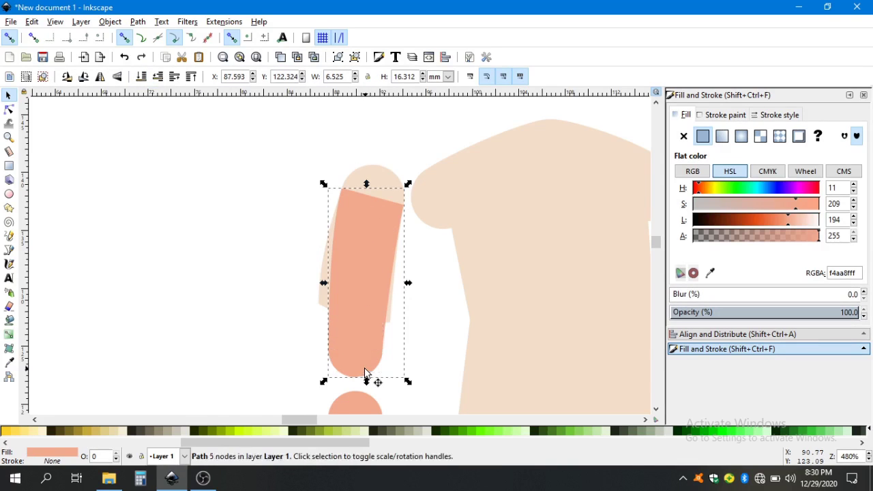
# Step: Bring the left sleeve back above the arm and subtract a duplicate of it from the skin-coloured upper arm with Difference
pyautogui.click(375, 178)
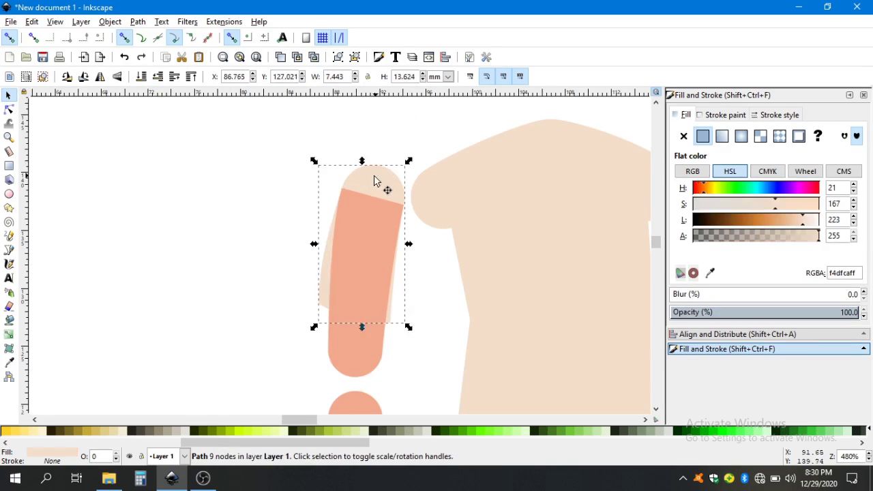
pyautogui.click(281, 59)
pyautogui.keyDown('ctrl'); pyautogui.click(361, 346); pyautogui.keyUp('ctrl')
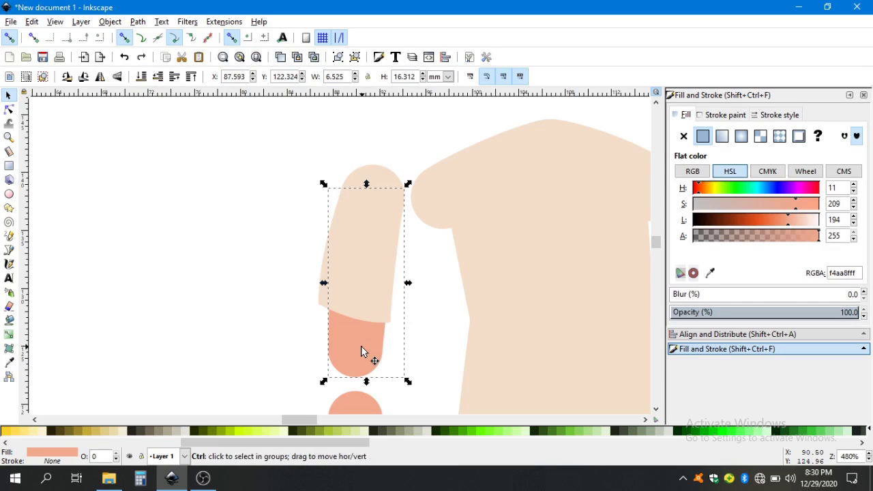
pyautogui.click(371, 180)
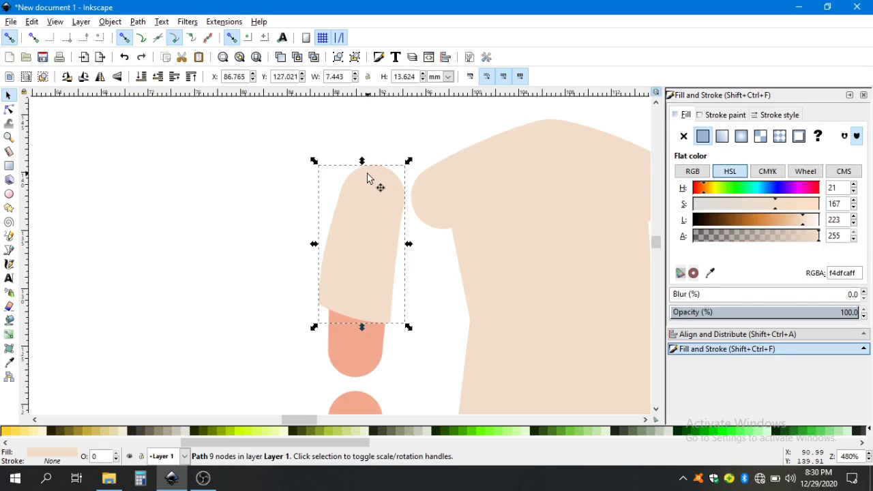
pyautogui.keyDown('shift'); pyautogui.click(364, 367); pyautogui.keyUp('shift')
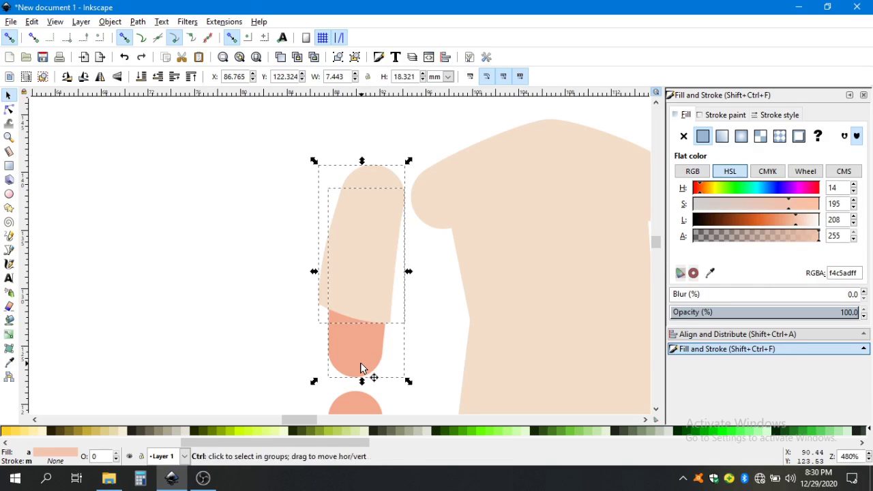
pyautogui.keyDown('ctrl'); pyautogui.click(362, 368); pyautogui.keyUp('ctrl')
pyautogui.moveTo(361, 369); pyautogui.dragTo(374, 347)
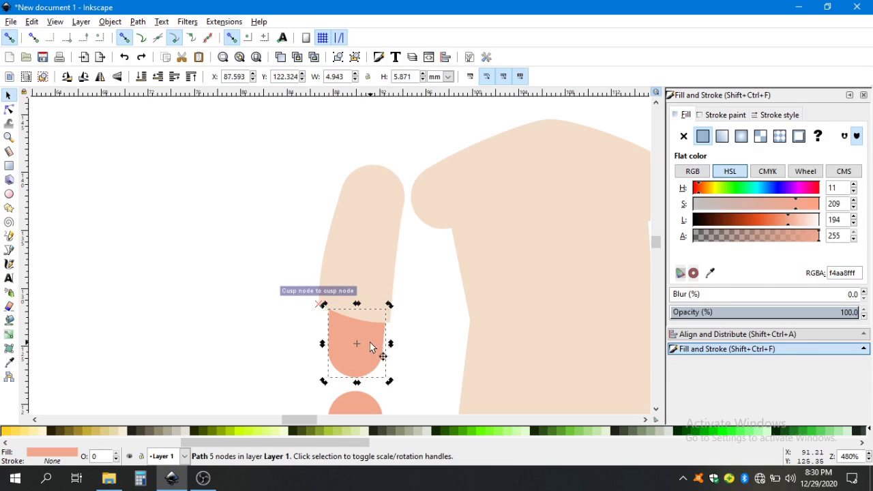
pyautogui.doubleClick(370, 343)
pyautogui.click(9, 95)
pyautogui.click(425, 225)
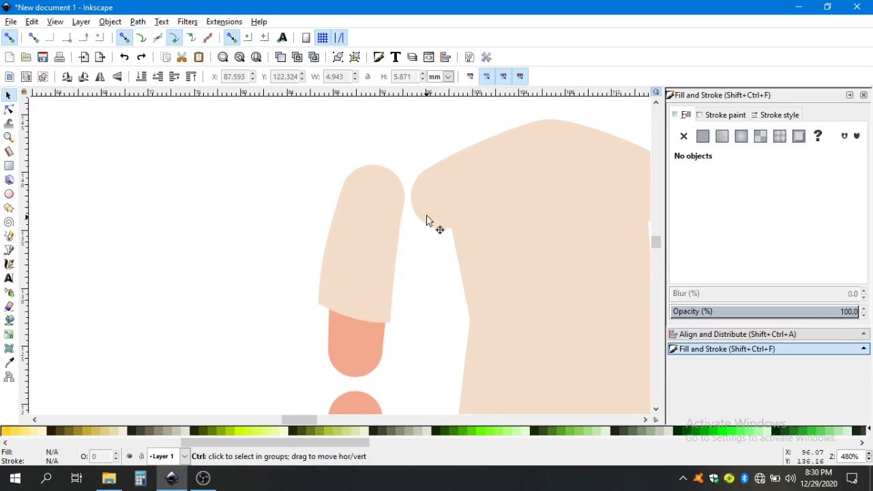
# Step: Unite the three skin pieces of the left forearm into a single shape
pyautogui.scroll(-3, 424, 223)
pyautogui.scroll(2, 411, 236)
pyautogui.moveTo(302, 220); pyautogui.dragTo(436, 368)
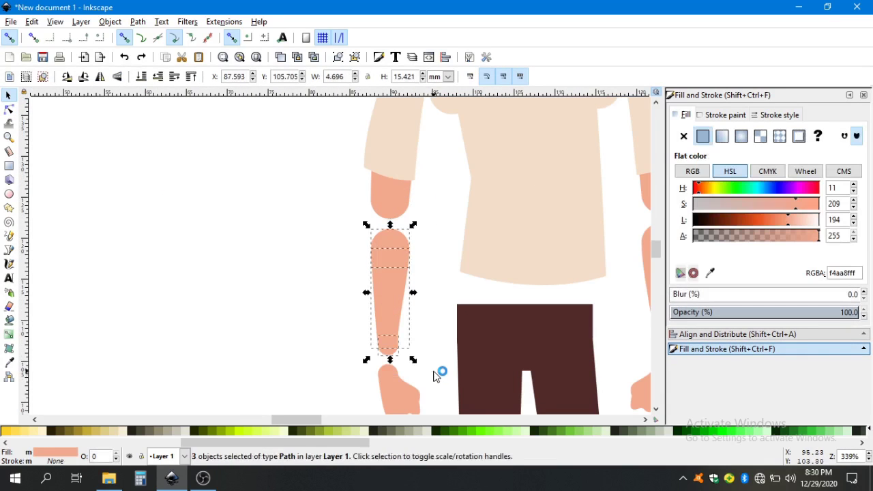
pyautogui.scroll(-3, 359, 328)
pyautogui.click(346, 393)
# Step: Unite the skin pieces of the left hand into a single shape
pyautogui.scroll(3, 405, 374)
pyautogui.scroll(2, 291, 330)
pyautogui.moveTo(216, 203); pyautogui.dragTo(445, 355)
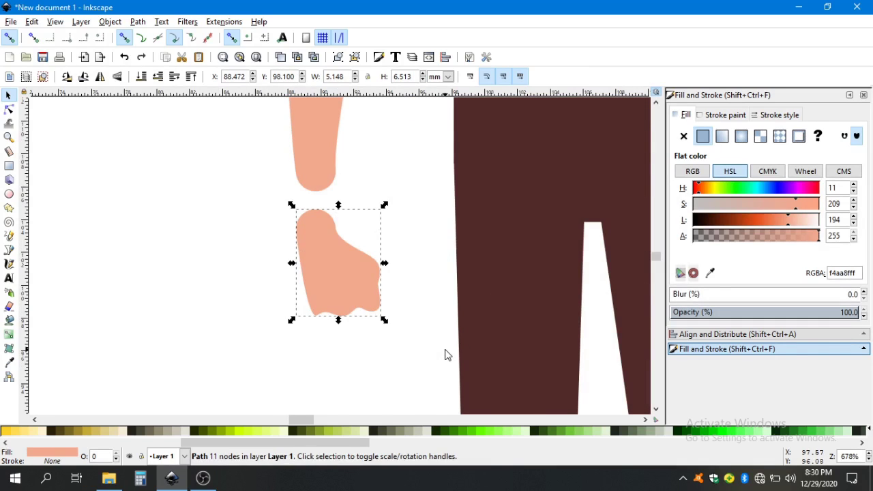
pyautogui.scroll(-5, 445, 355)
pyautogui.press('Escape')
# Step: Unite the shirt torso and its two rounded shoulder pieces into a single shape
pyautogui.scroll(3, 335, 187)
pyautogui.moveTo(365, 153); pyautogui.dragTo(571, 307)
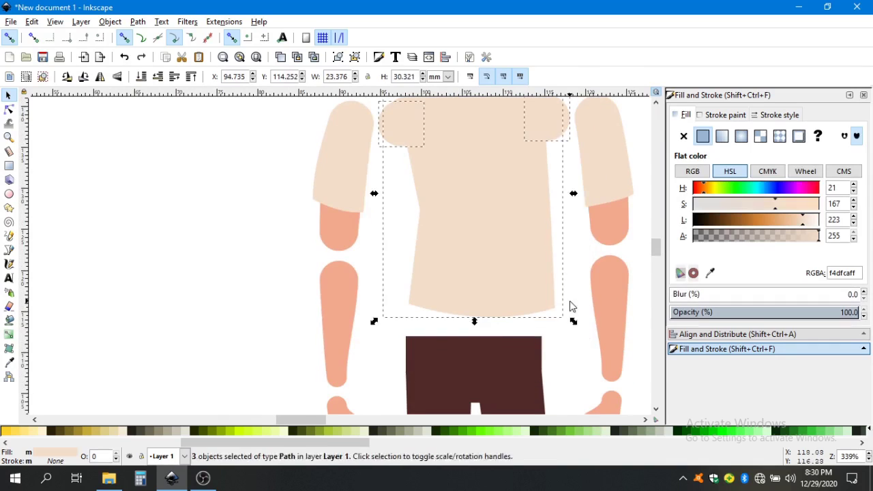
pyautogui.scroll(-2, 553, 209)
pyautogui.scroll(1, 551, 198)
pyautogui.keyDown('ctrl'); pyautogui.click(554, 196); pyautogui.keyUp('ctrl')
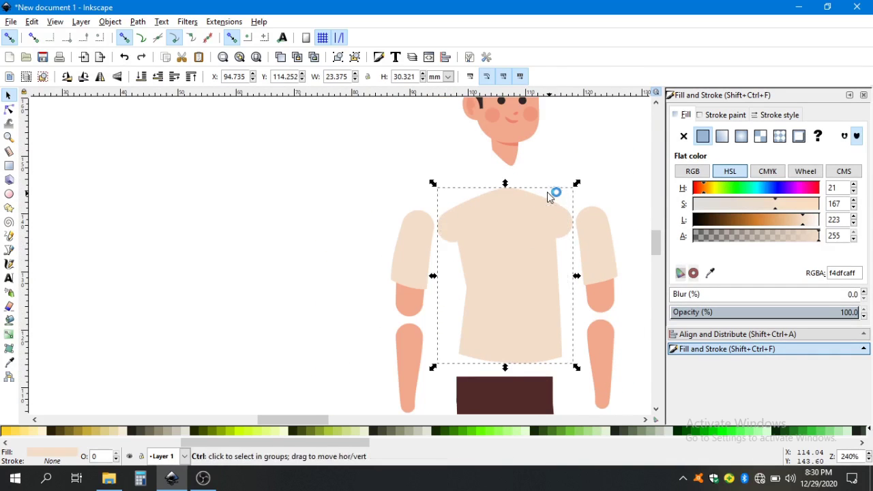
pyautogui.scroll(1, 566, 204)
pyautogui.click(573, 208)
pyautogui.scroll(-2, 460, 250)
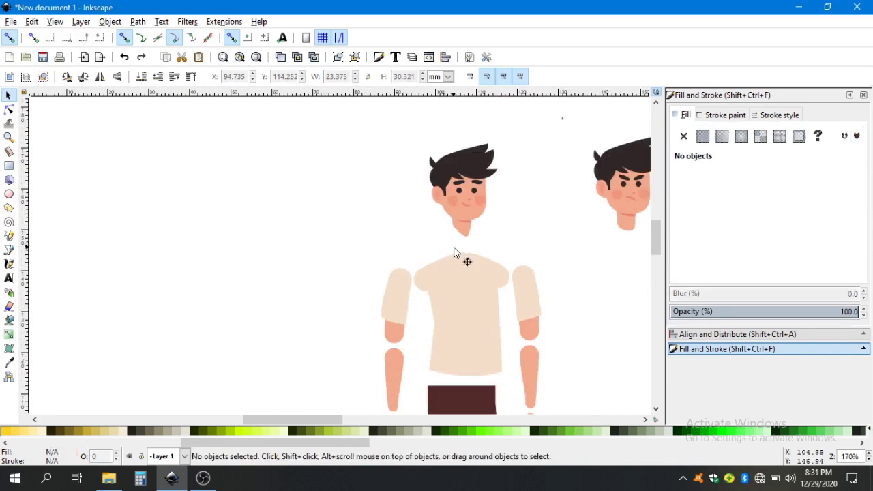
# Step: Fill the white collar below the neck with light grey #E3E2DB
pyautogui.click(458, 251)
pyautogui.scroll(3, 437, 252)
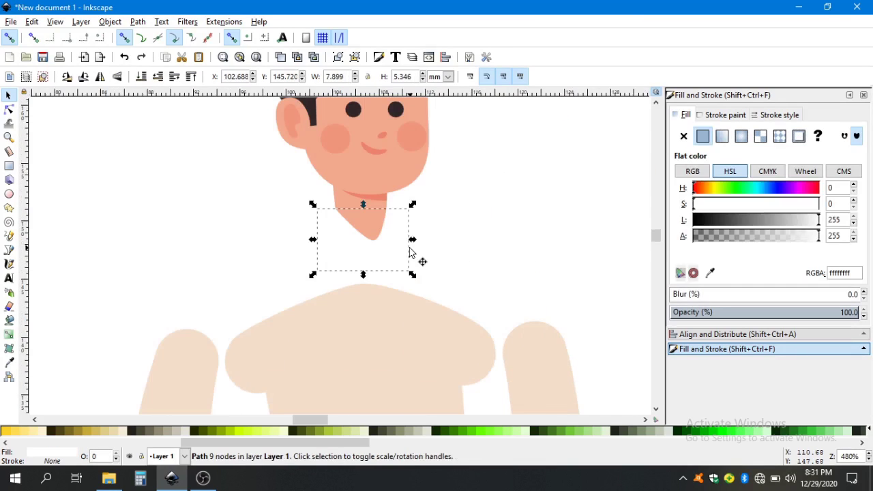
pyautogui.click(520, 251)
pyautogui.scroll(-3, 521, 252)
pyautogui.scroll(1, 359, 247)
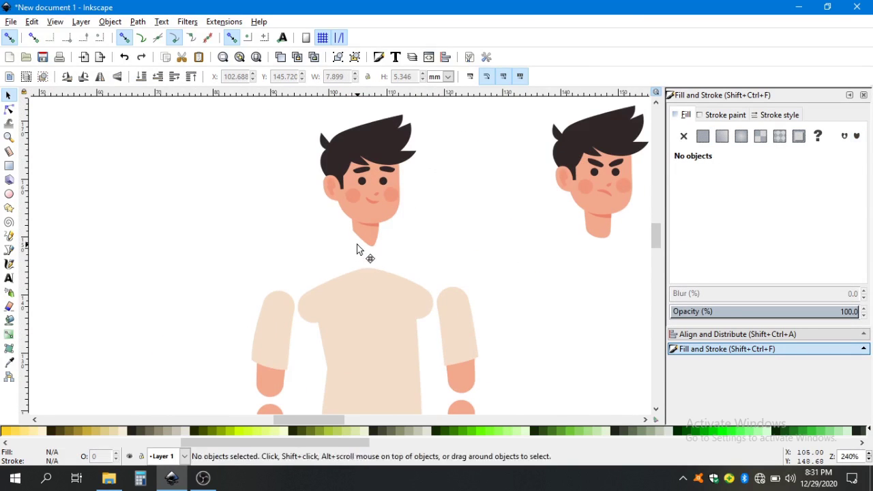
pyautogui.click(357, 250)
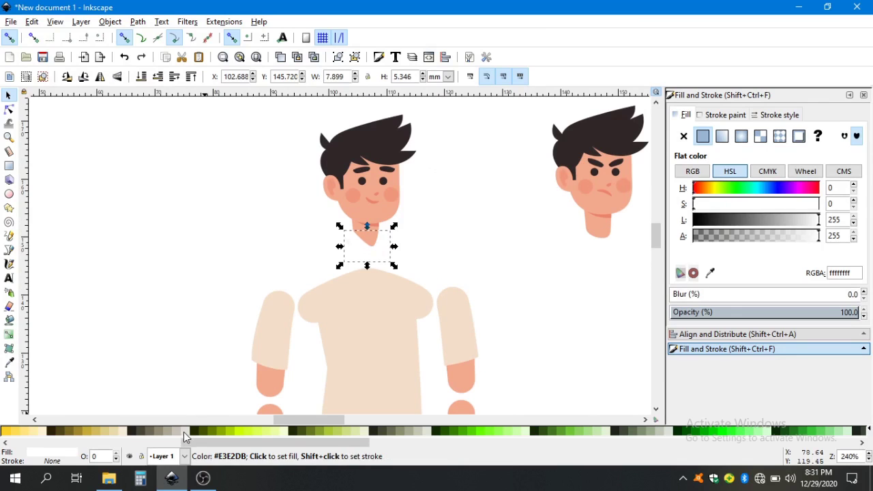
pyautogui.click(183, 431)
pyautogui.click(216, 243)
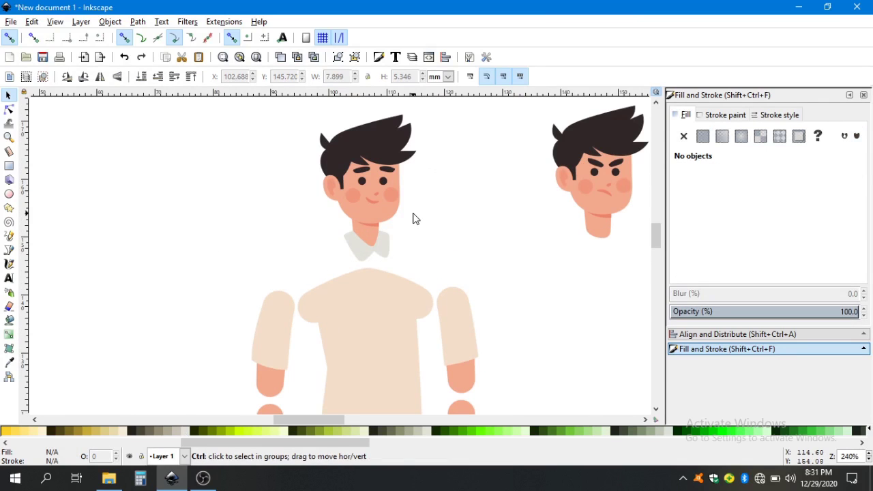
# Step: Move the grey collar down onto the top of the shirt torso
pyautogui.scroll(1, 413, 218)
pyautogui.keyDown('ctrl'); pyautogui.click(412, 255); pyautogui.keyUp('ctrl')
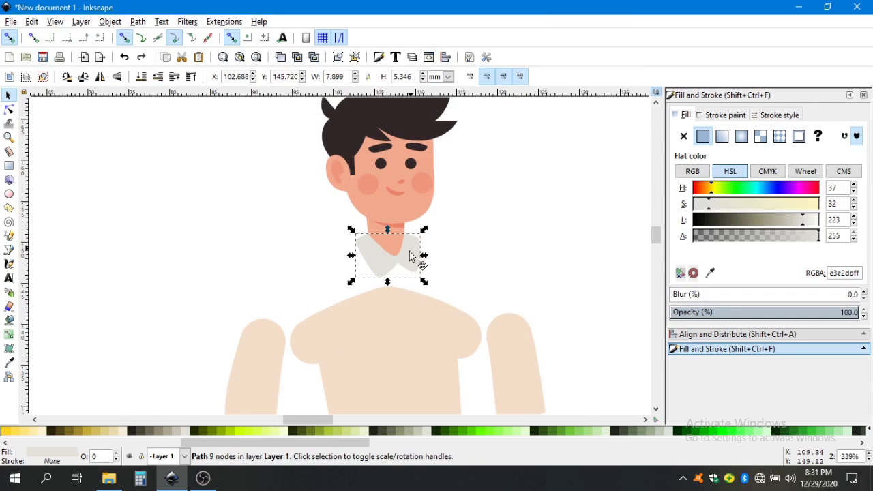
pyautogui.moveTo(410, 255); pyautogui.dragTo(409, 310)
pyautogui.scroll(1, 374, 348)
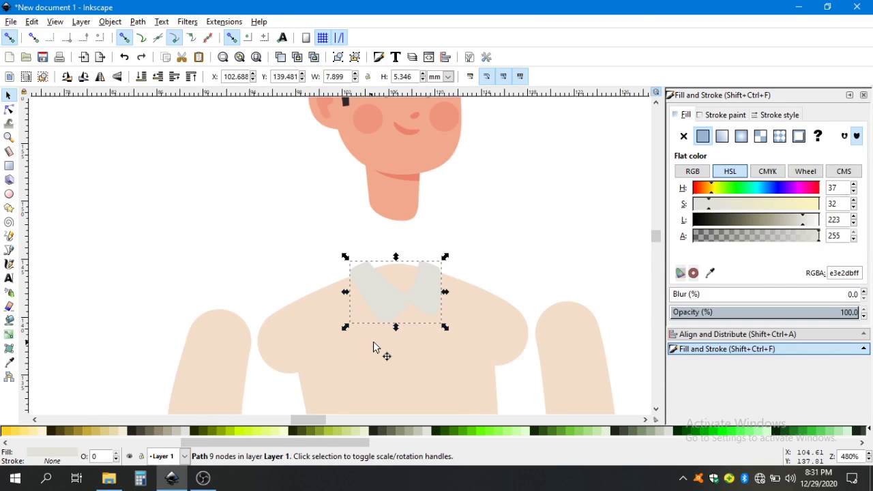
# Step: Subtract a green-filled duplicate of the collar from the shirt torso with Difference, keeping the original grey collar
pyautogui.click(374, 348)
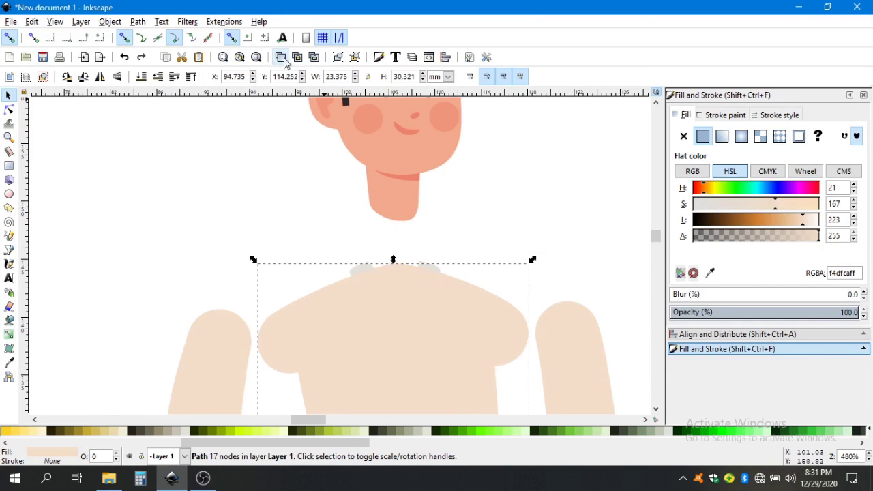
pyautogui.hotkey('ctrl', 'z')
pyautogui.click(430, 267)
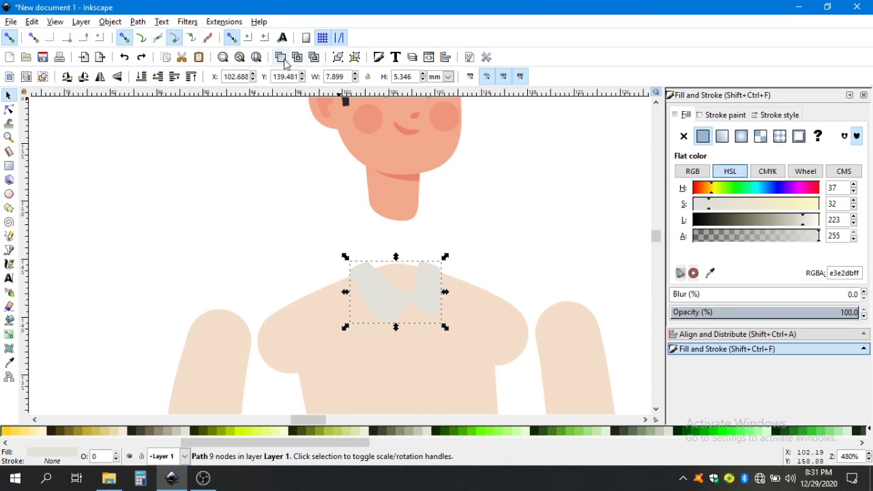
pyautogui.click(337, 428)
pyautogui.click(476, 311)
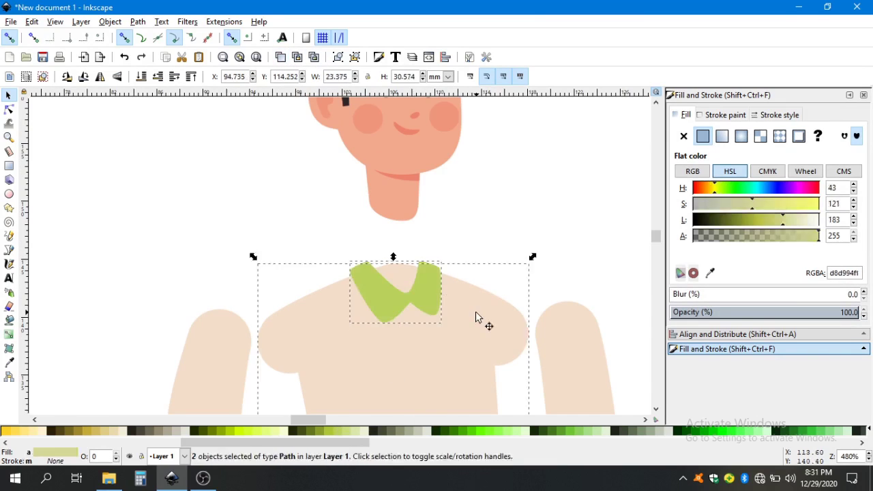
pyautogui.hotkey('ctrl', 'z')
pyautogui.keyDown('ctrl'); pyautogui.scroll(2, 421, 277); pyautogui.keyUp('ctrl')
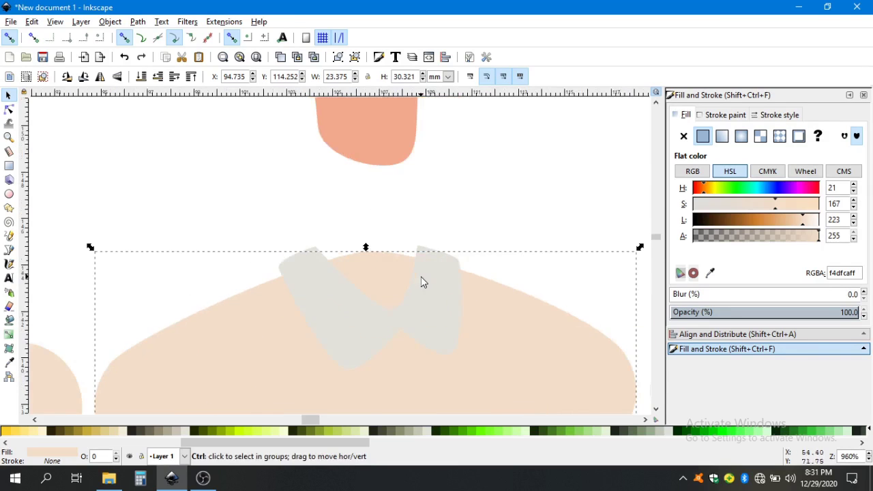
# Step: Delete the shirt torso's top nodes between the collar wings to open the neckline
pyautogui.press('n')
pyautogui.moveTo(323, 219); pyautogui.dragTo(427, 312)
pyautogui.press('Delete')
pyautogui.keyDown('ctrl'); pyautogui.scroll(-3, 430, 318); pyautogui.keyUp('ctrl')
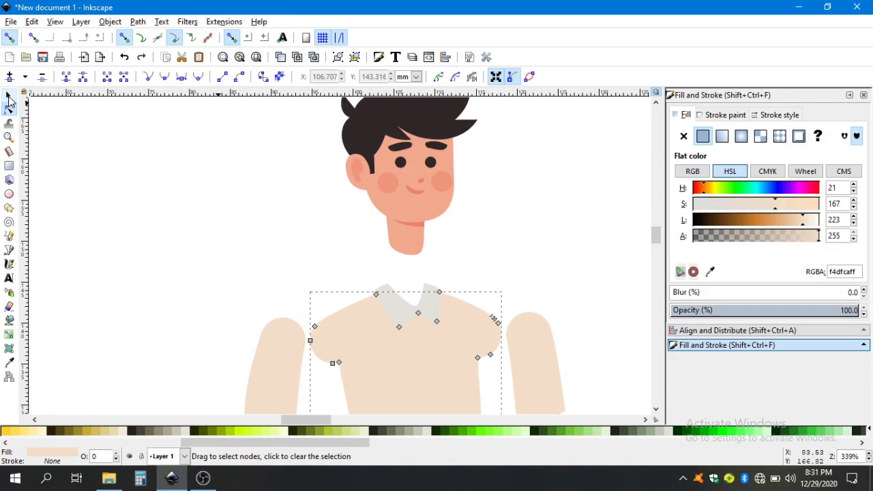
pyautogui.click(9, 95)
pyautogui.moveTo(419, 303); pyautogui.dragTo(416, 284)
pyautogui.hotkey('ctrl', 'z')
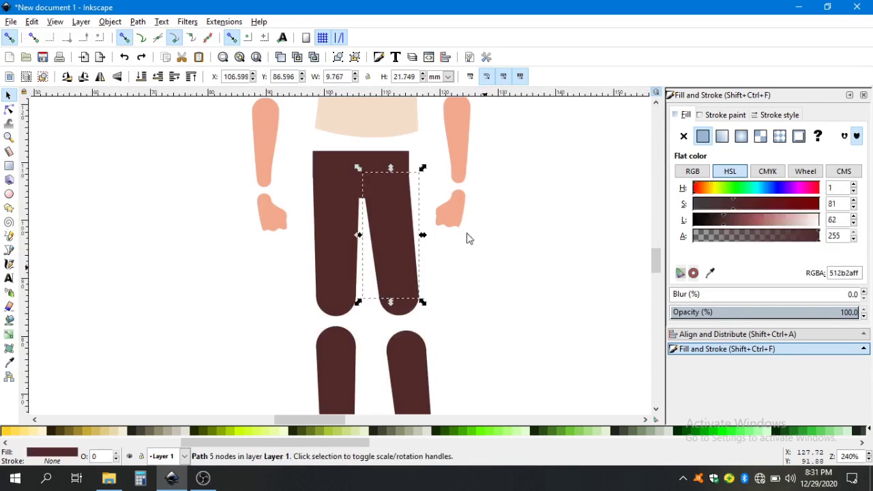
# Step: Fill the hip piece of the trousers with lime ccff00
pyautogui.click(425, 184)
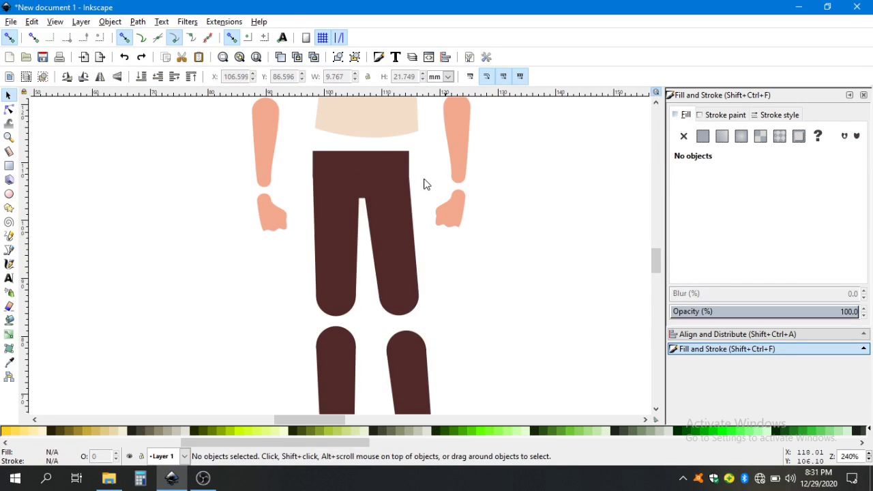
pyautogui.click(401, 183)
pyautogui.click(241, 429)
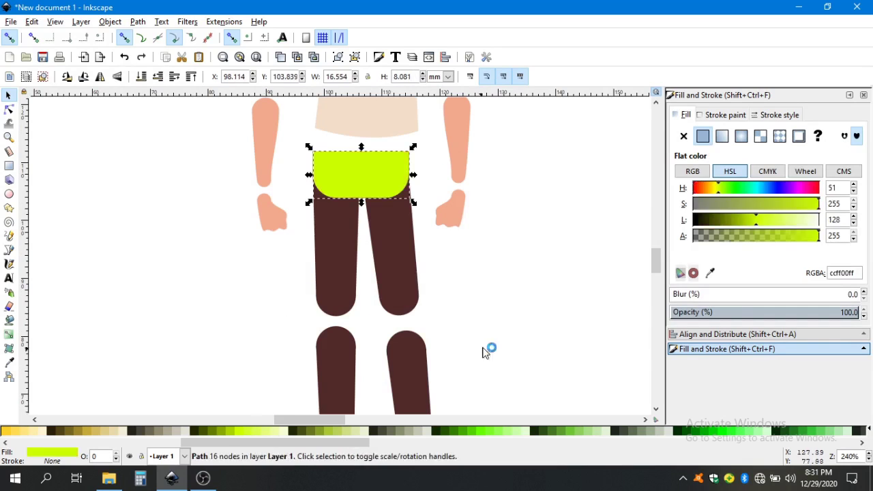
pyautogui.click(475, 285)
# Step: Lower the lime hip piece behind the thighs and delete the other hip shape overlapping them
pyautogui.scroll(1, 401, 196)
pyautogui.click(354, 155)
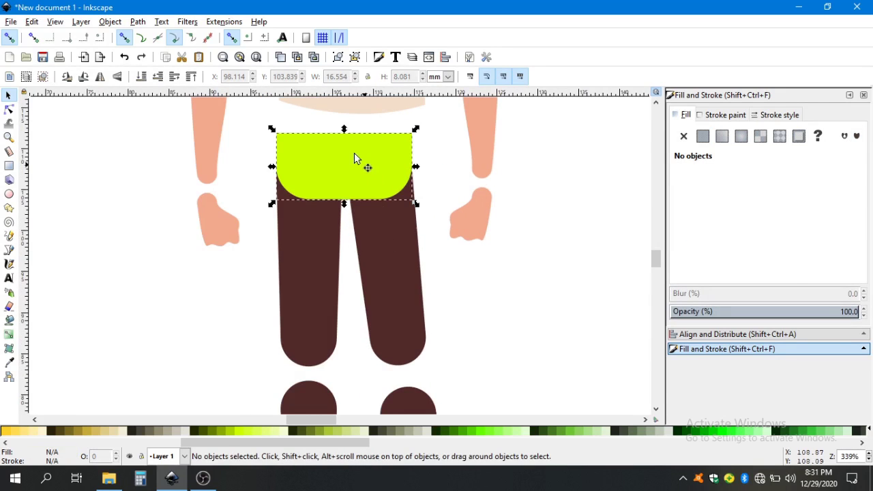
pyautogui.click(143, 77)
pyautogui.click(164, 297)
pyautogui.moveTo(344, 160); pyautogui.dragTo(510, 189)
pyautogui.press('Delete')
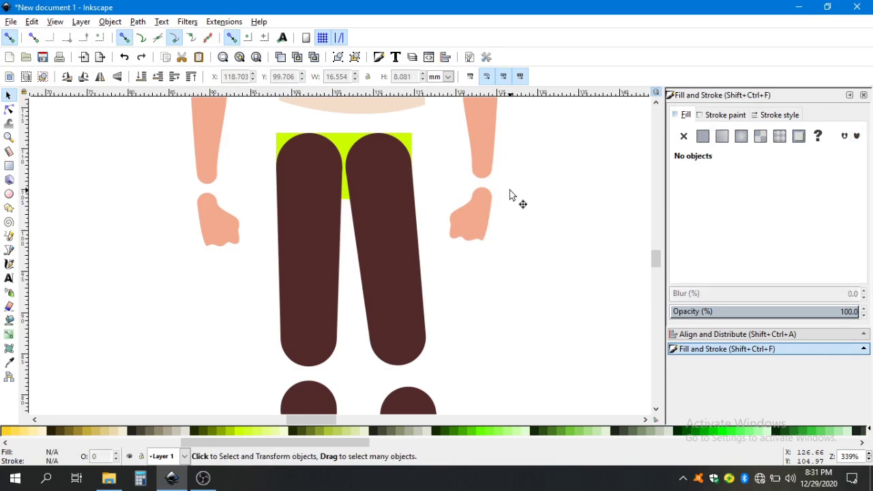
# Step: Merge the angled right thigh's upper circle, shaft and lower circle into one shape with Union
pyautogui.click(381, 168)
pyautogui.keyDown('shift'); pyautogui.click(379, 153); pyautogui.keyUp('shift')
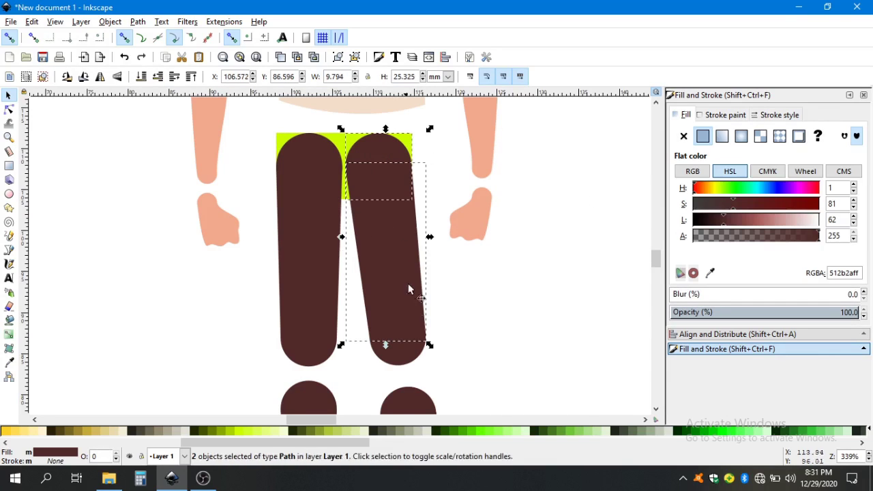
pyautogui.keyDown('ctrl'); pyautogui.click(409, 353); pyautogui.keyUp('ctrl')
pyautogui.click(372, 167)
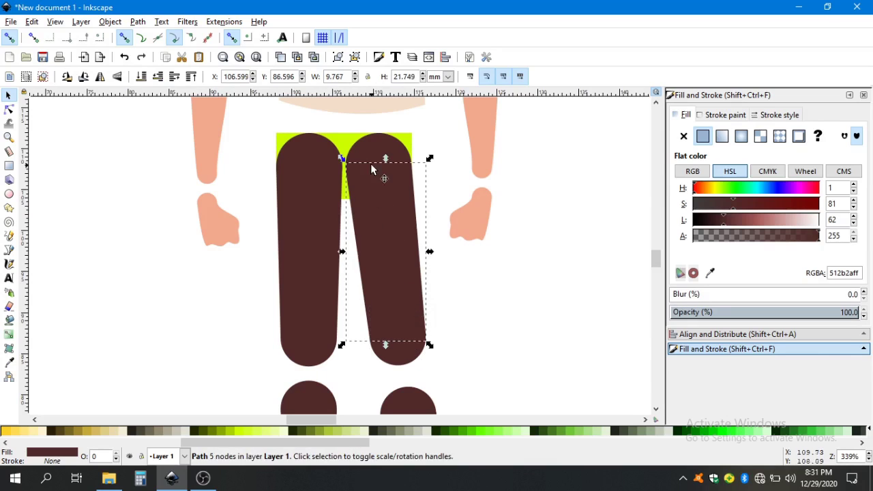
pyautogui.keyDown('shift'); pyautogui.click(371, 142); pyautogui.keyUp('shift')
pyautogui.keyDown('shift'); pyautogui.click(400, 358); pyautogui.keyUp('shift')
pyautogui.hotkey('ctrl', '+')
pyautogui.click(537, 332)
# Step: Unite the left thigh's upper circle, shaft and lower circle into a single path
pyautogui.click(326, 157)
pyautogui.keyDown('shift'); pyautogui.click(310, 358); pyautogui.keyUp('shift')
pyautogui.keyDown('shift'); pyautogui.click(308, 331); pyautogui.keyUp('shift')
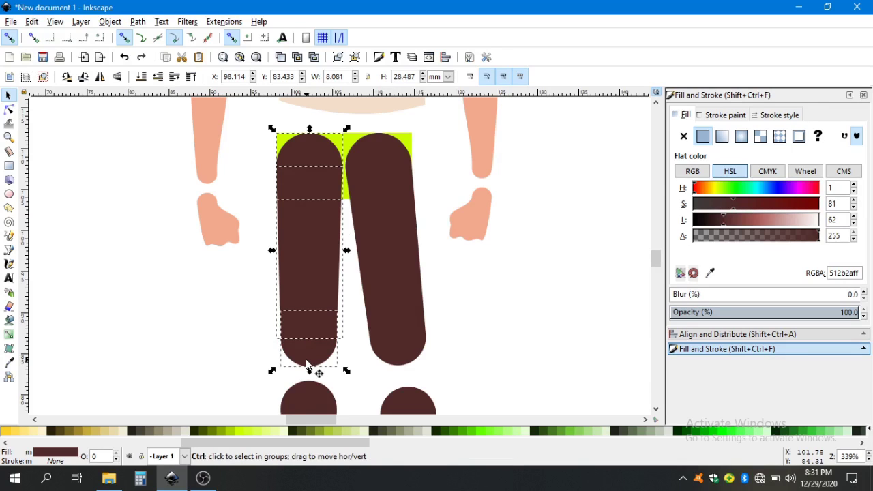
pyautogui.hotkey('ctrl', '+')
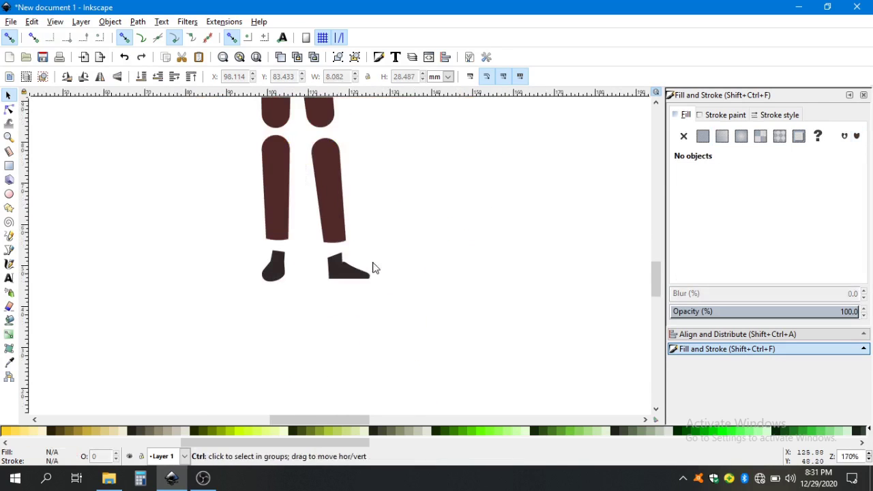
# Step: Union the knee circle and shaft of each lower leg, leaving one path per shin
pyautogui.scroll(2, 304, 136)
pyautogui.moveTo(293, 136); pyautogui.dragTo(438, 373)
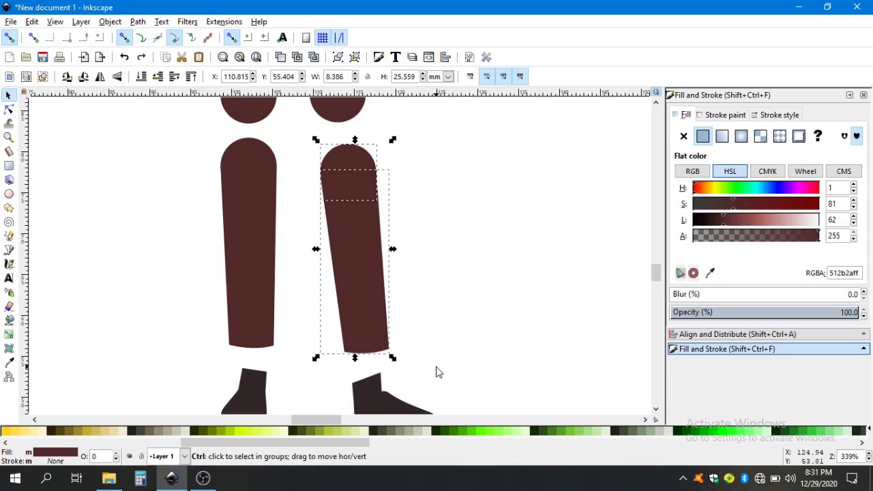
pyautogui.hotkey('ctrl', '+')
pyautogui.press('Escape')
pyautogui.moveTo(167, 132); pyautogui.dragTo(309, 366)
pyautogui.hotkey('ctrl', '+')
pyautogui.scroll(-3, 325, 310)
pyautogui.click(438, 280)
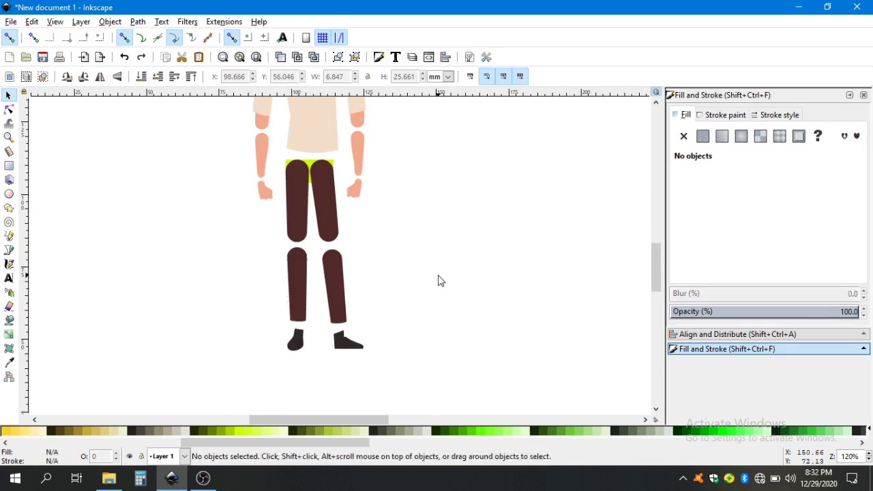
# Step: Recolour the lime hip piece with the dark brown sampled from the thigh using the colour picker
pyautogui.scroll(-2, 406, 325)
pyautogui.scroll(2, 355, 267)
pyautogui.scroll(3, 354, 271)
pyautogui.click(377, 211)
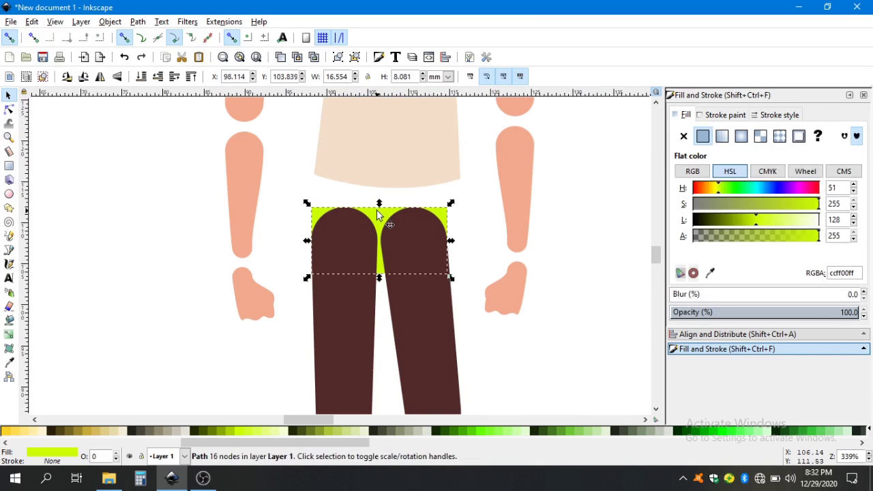
pyautogui.moveTo(327, 442); pyautogui.dragTo(30, 442)
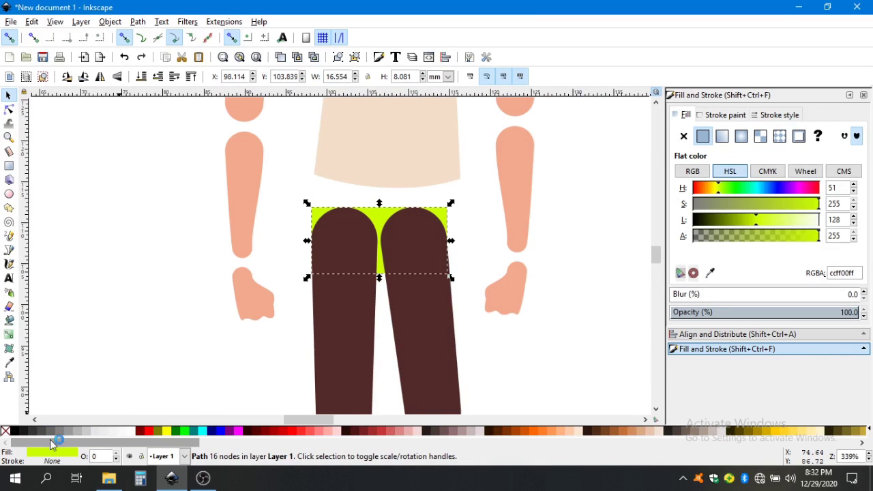
pyautogui.click(9, 362)
pyautogui.click(343, 314)
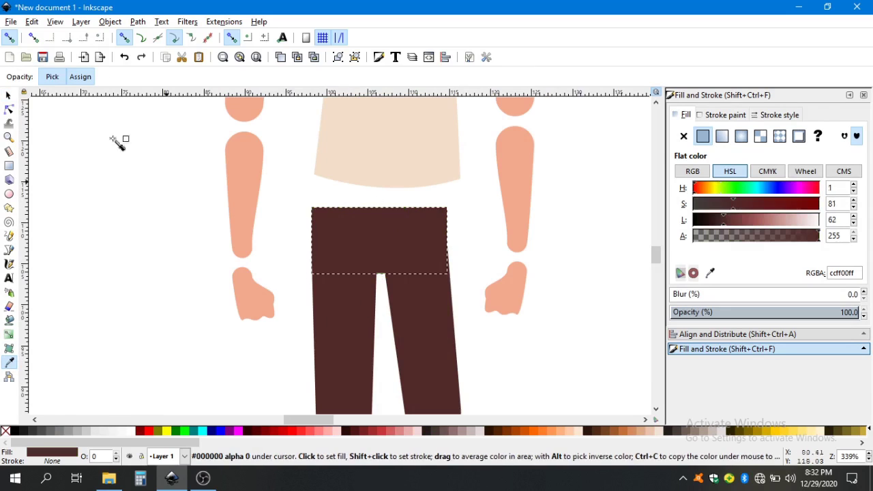
pyautogui.click(8, 96)
pyautogui.click(114, 230)
# Step: Select the body's head, open its PNG export and look through the Desktop folder Charecter > Face for the face images
pyautogui.scroll(-5, 386, 303)
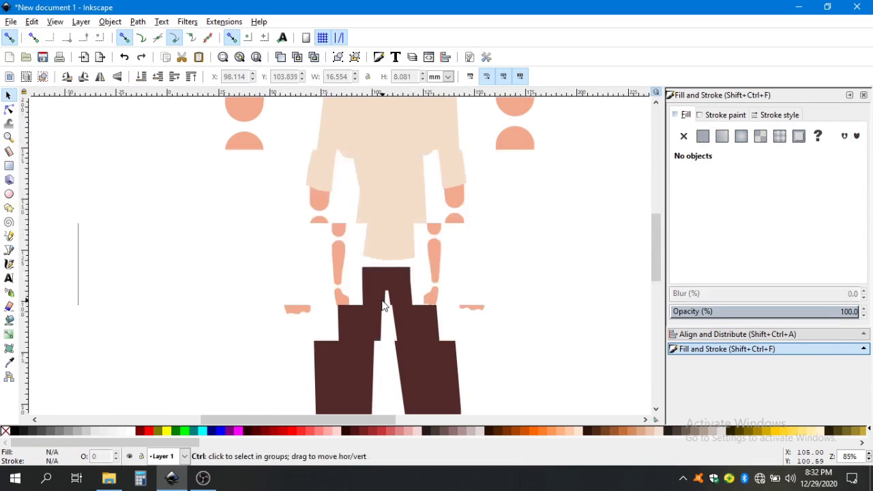
pyautogui.scroll(2, 430, 227)
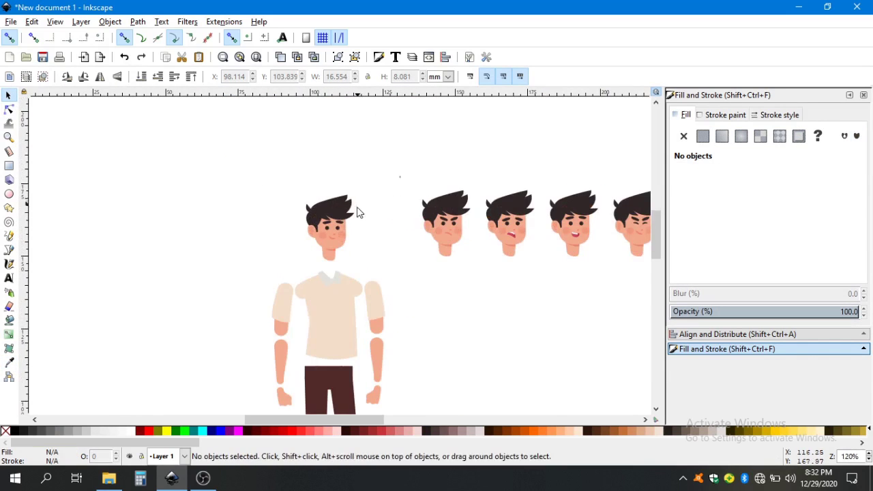
pyautogui.scroll(2, 333, 224)
pyautogui.moveTo(230, 147); pyautogui.dragTo(425, 320)
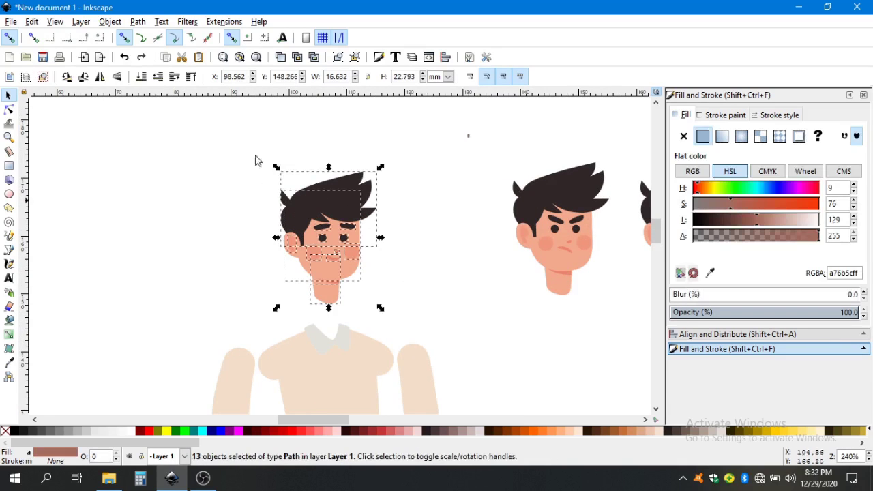
pyautogui.click(12, 24)
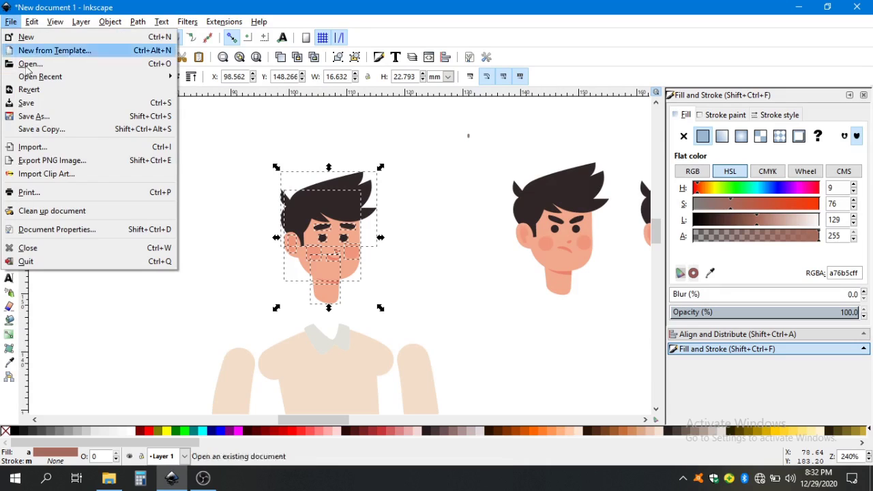
pyautogui.click(44, 166)
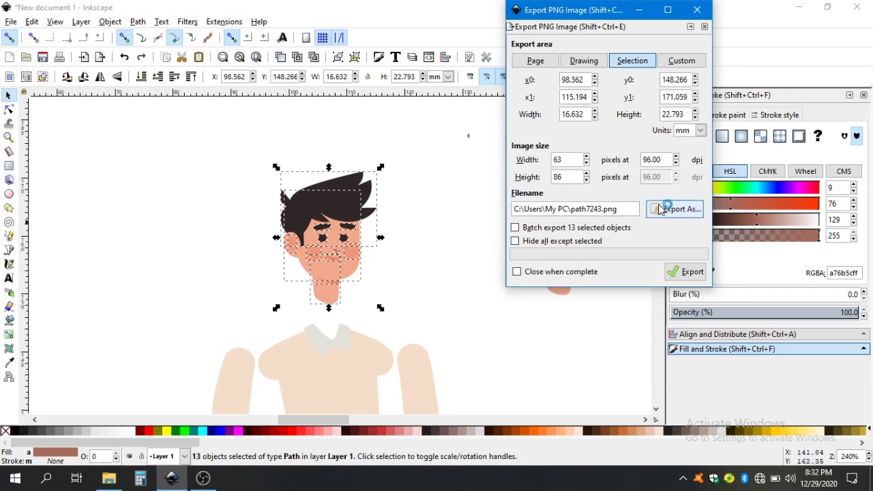
pyautogui.click(676, 217)
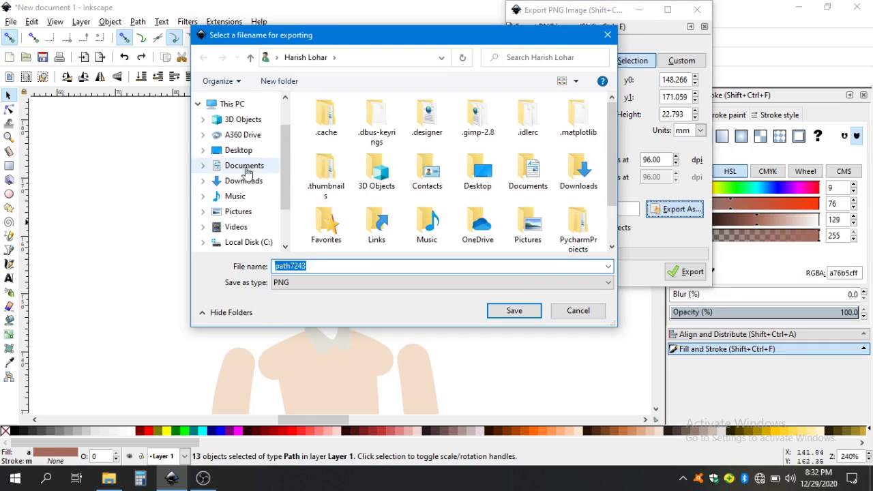
pyautogui.click(262, 149)
pyautogui.click(333, 118)
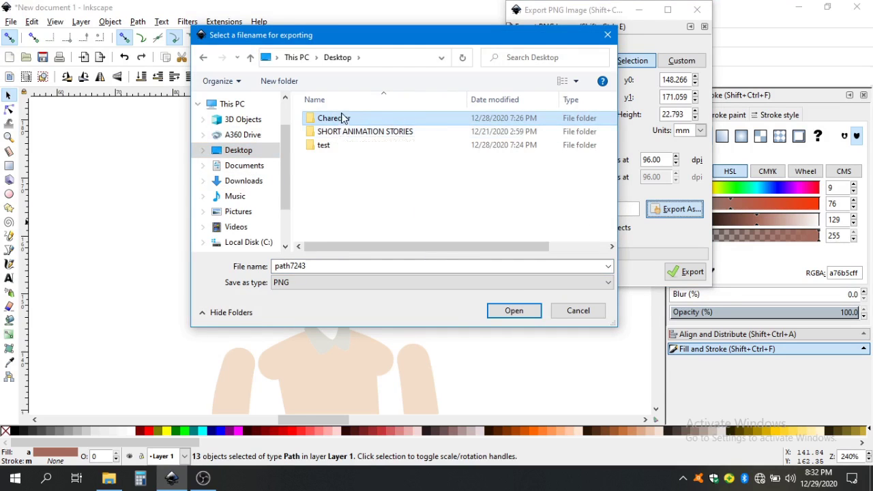
pyautogui.doubleClick(343, 118)
pyautogui.doubleClick(341, 119)
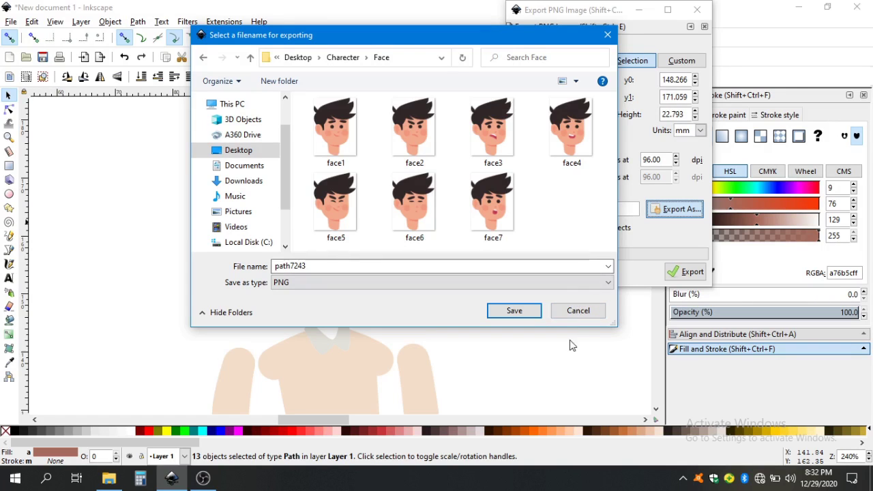
pyautogui.click(578, 310)
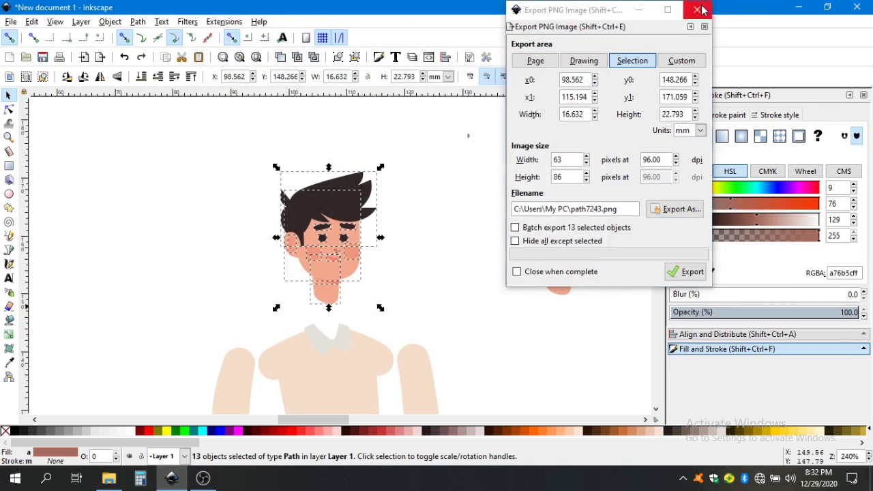
pyautogui.click(703, 9)
# Step: Delete the figure's head together with the whole row of expression heads and the stray mark above them
pyautogui.scroll(-5, 403, 325)
pyautogui.press('Escape')
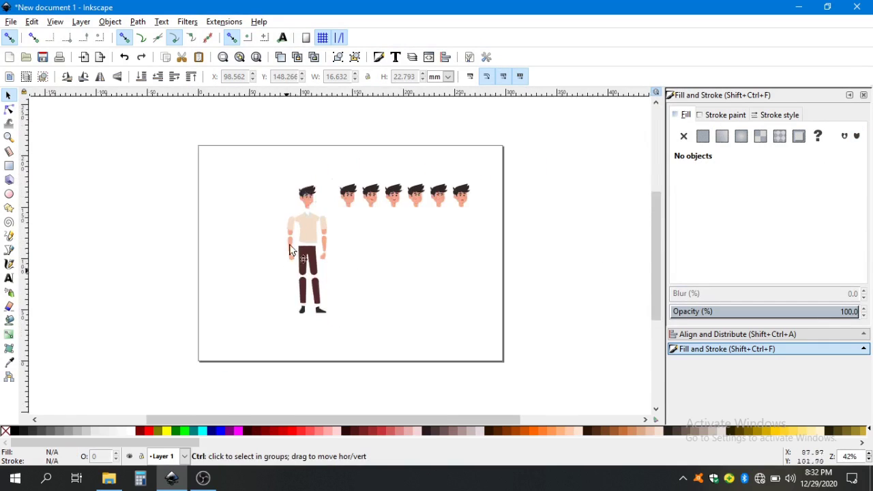
pyautogui.scroll(2, 324, 149)
pyautogui.moveTo(250, 185); pyautogui.dragTo(632, 275)
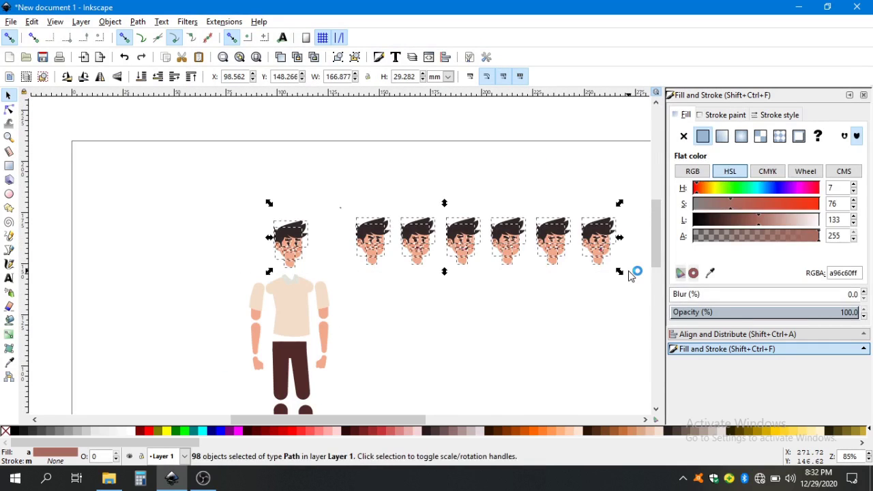
pyautogui.press('Delete')
# Step: Scale the whole headless body up proportionally to about 72 mm wide and 182 mm high, centred in place
pyautogui.scroll(-3, 499, 265)
pyautogui.moveTo(307, 168); pyautogui.dragTo(436, 307)
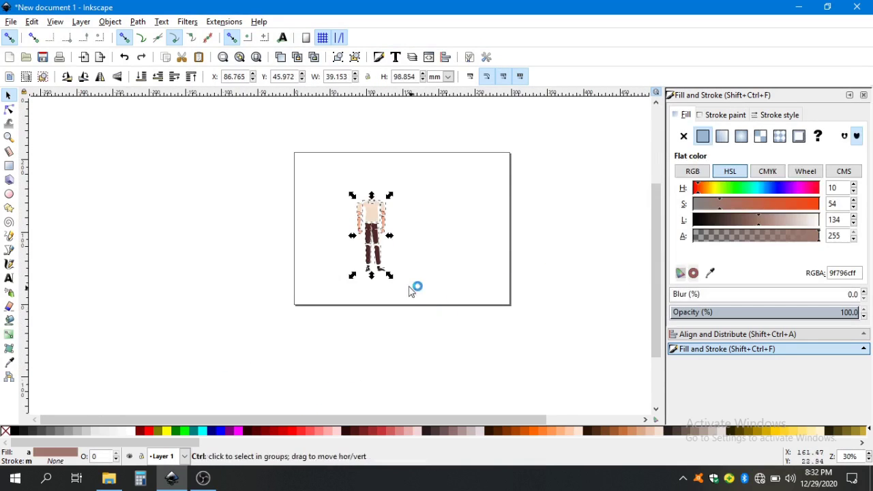
pyautogui.moveTo(389, 276); pyautogui.dragTo(453, 279)
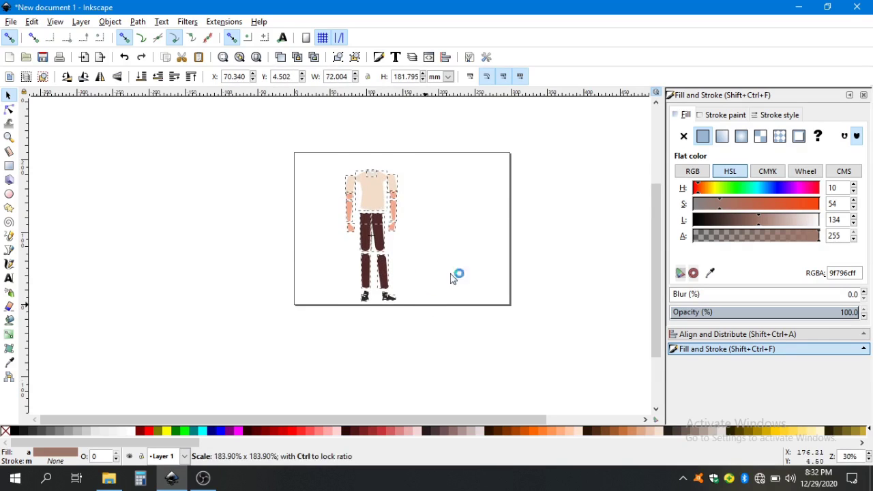
pyautogui.click(419, 221)
pyautogui.scroll(1, 417, 221)
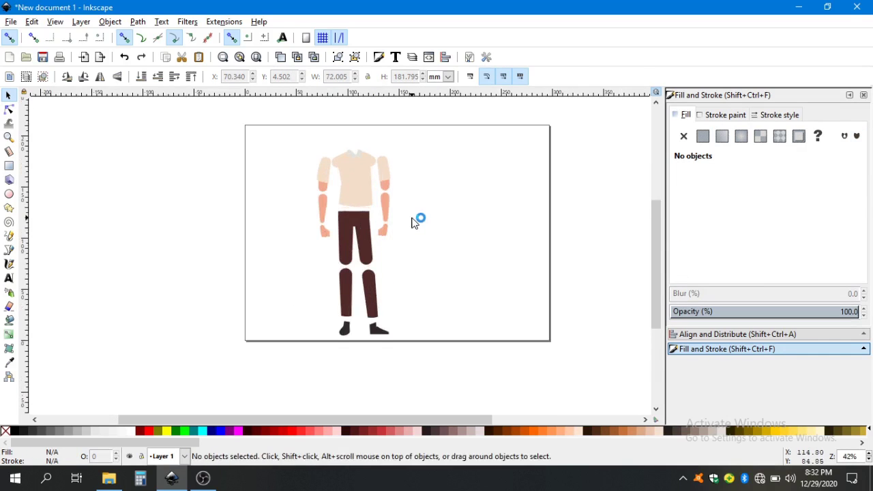
# Step: Save the drawing as an Inkscape SVG named CH in the Desktop folder Charecter and close Inkscape
pyautogui.click(16, 25)
pyautogui.click(45, 102)
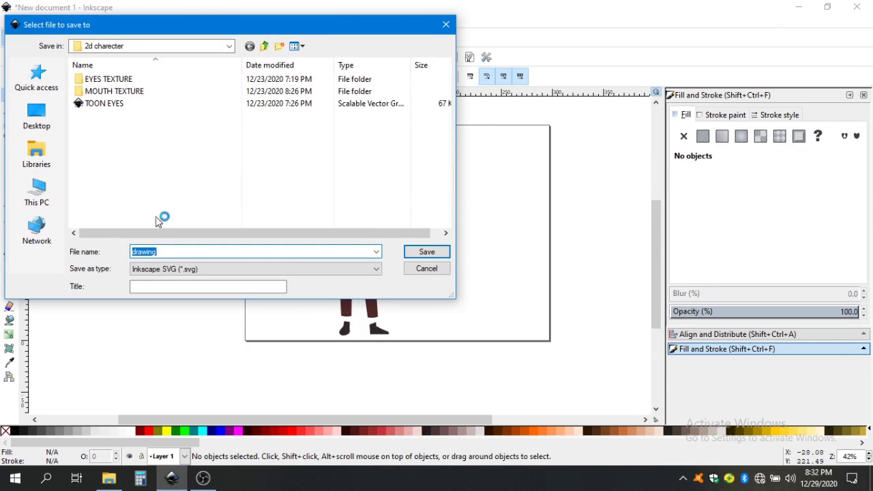
pyautogui.click(37, 118)
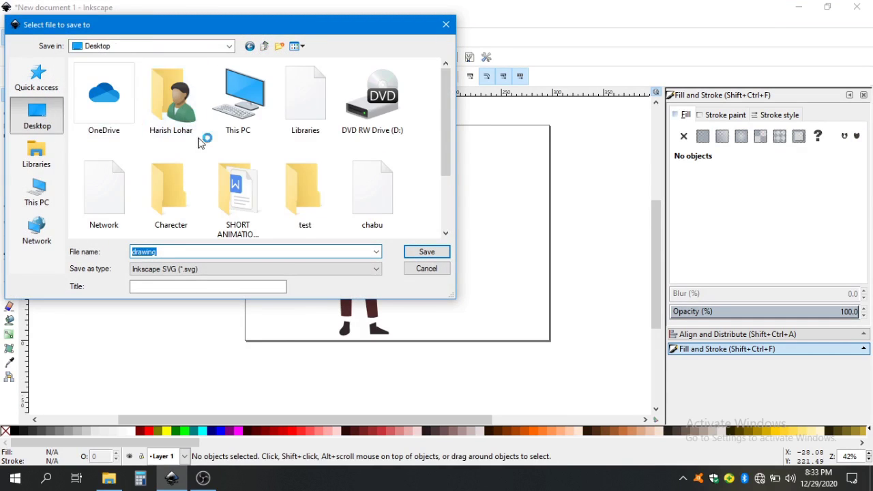
pyautogui.doubleClick(174, 193)
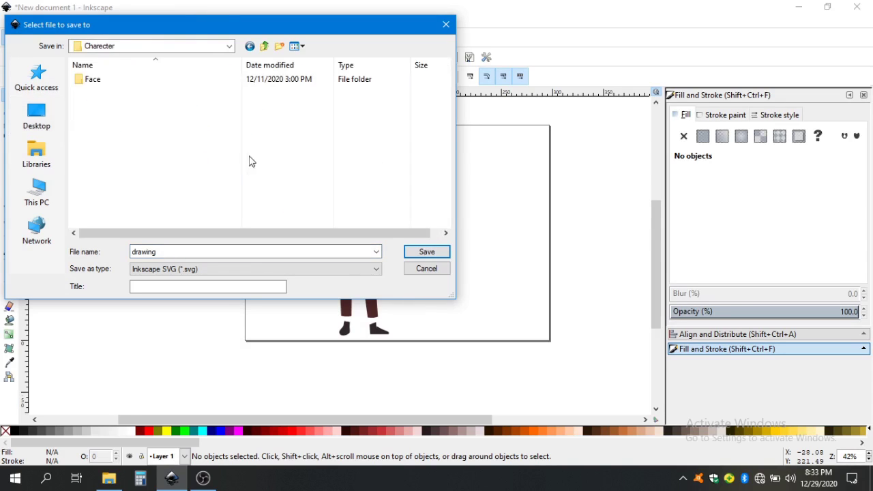
pyautogui.doubleClick(189, 253)
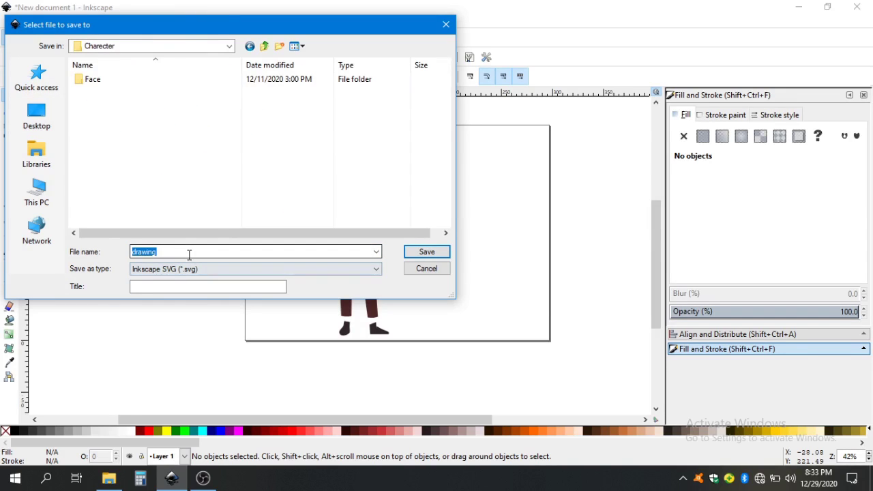
pyautogui.write('CH')
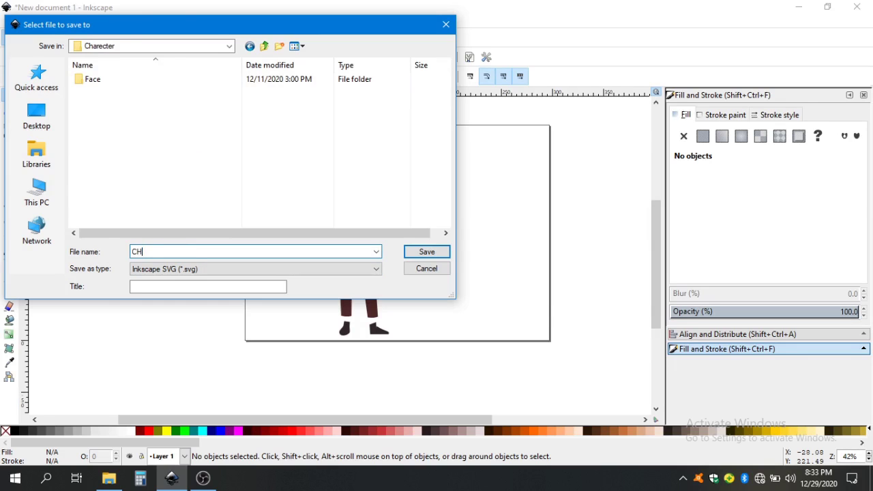
pyautogui.click(418, 251)
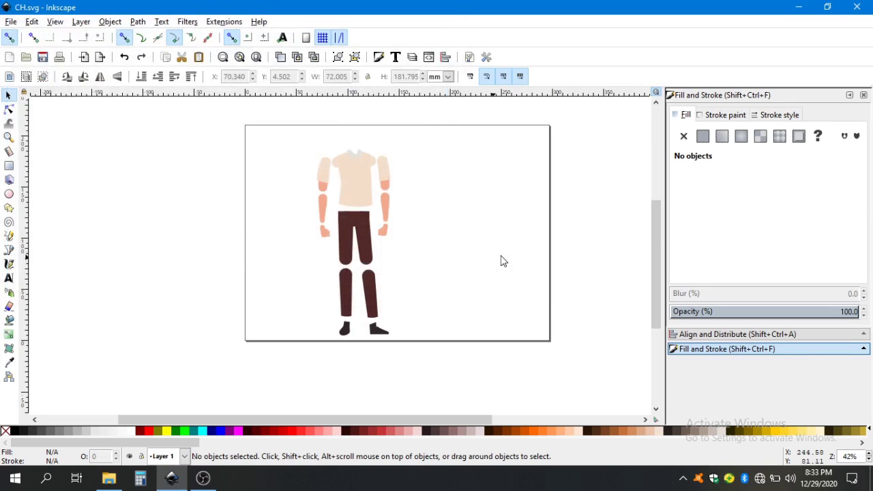
pyautogui.click(857, 6)
# Step: Switch to Blender and delete the default cube, camera and light
pyautogui.click(640, 206)
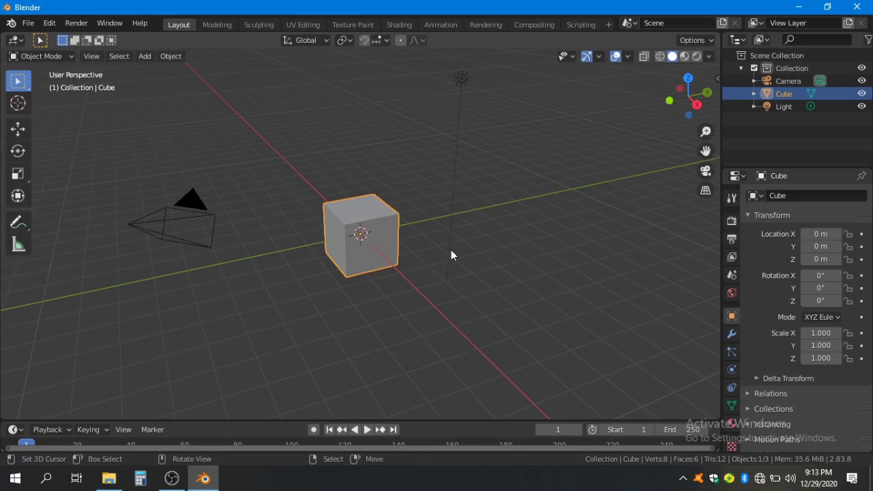
pyautogui.press('a')
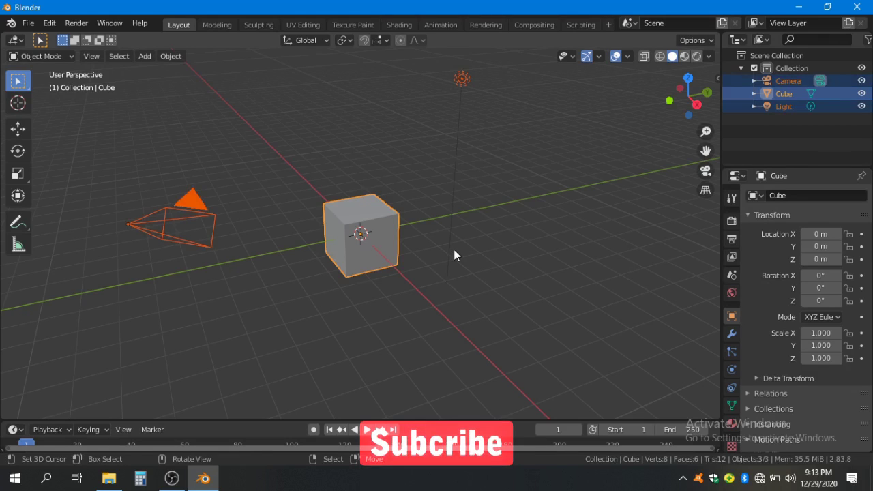
pyautogui.press('Delete')
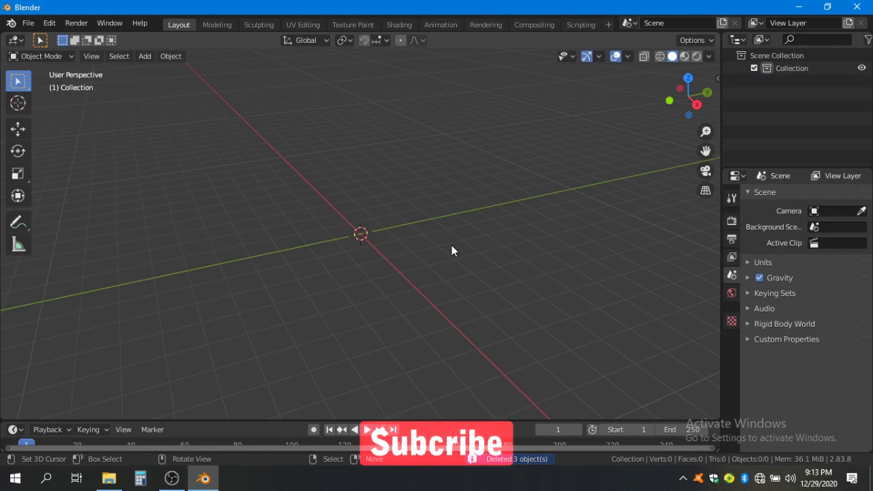
# Step: Import CH.svg from the Desktop folder Charecter into the empty scene, seen from the top
pyautogui.press('KP_7')
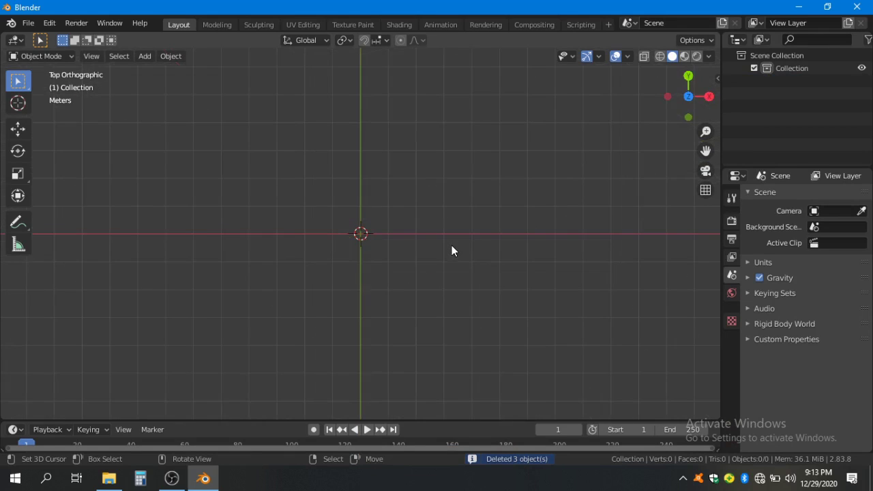
pyautogui.click(28, 24)
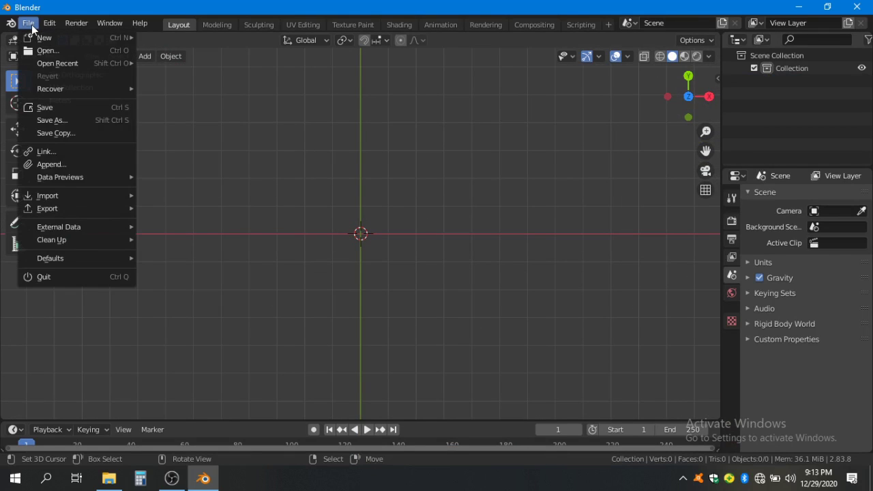
pyautogui.moveTo(56, 199)
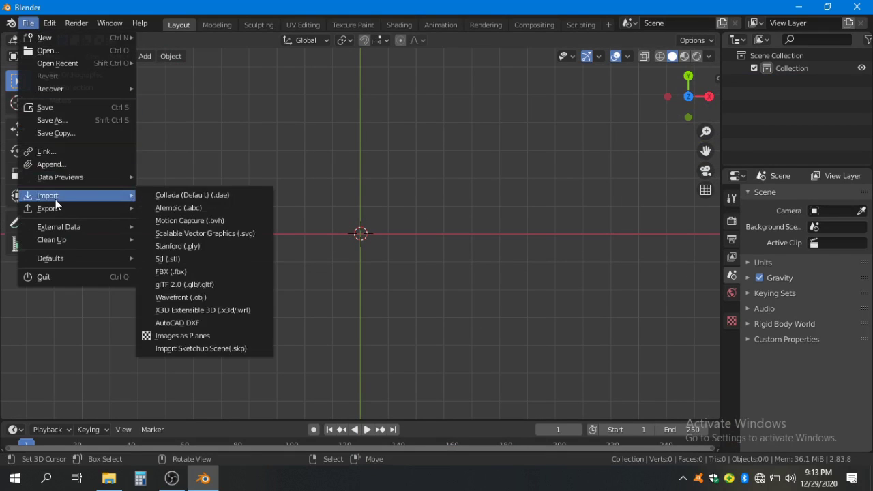
pyautogui.click(210, 233)
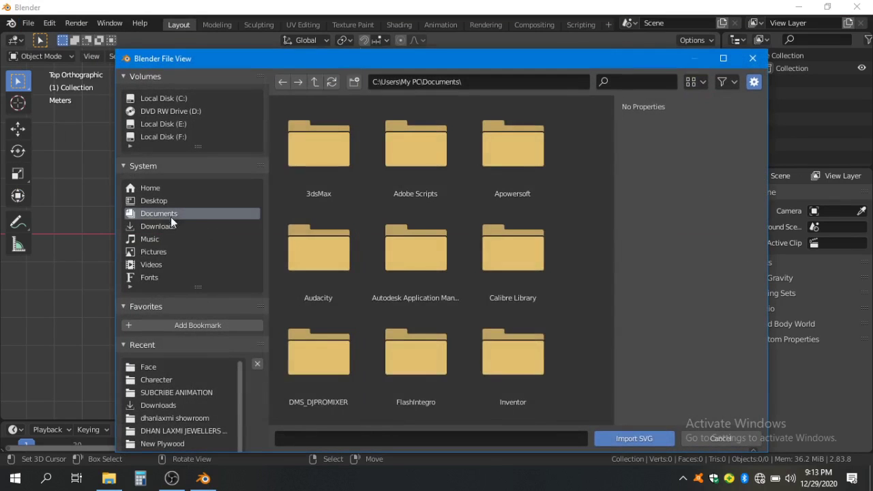
pyautogui.click(154, 201)
pyautogui.doubleClick(309, 151)
pyautogui.click(410, 184)
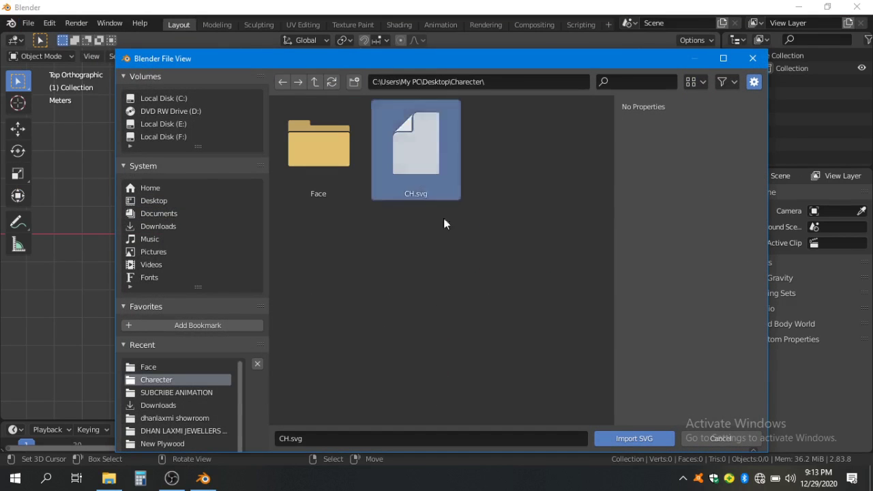
pyautogui.click(621, 439)
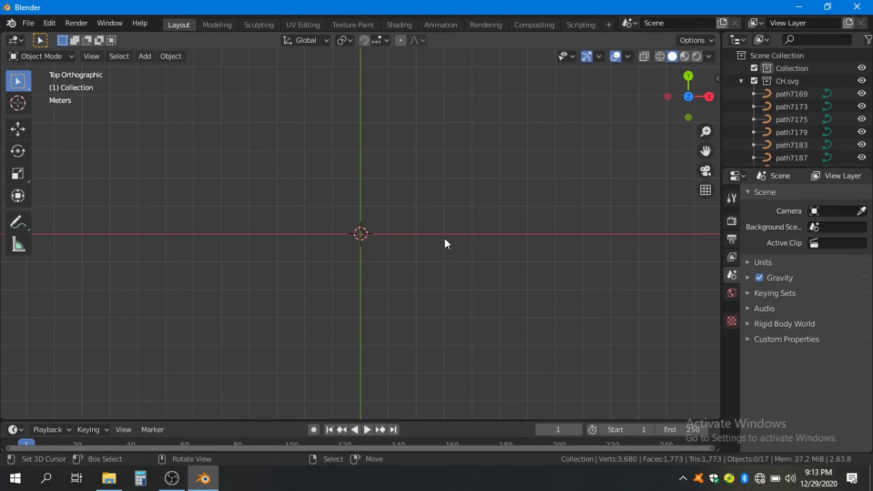
# Step: Scale all the imported body parts up by a factor of 10
pyautogui.scroll(5, 444, 238)
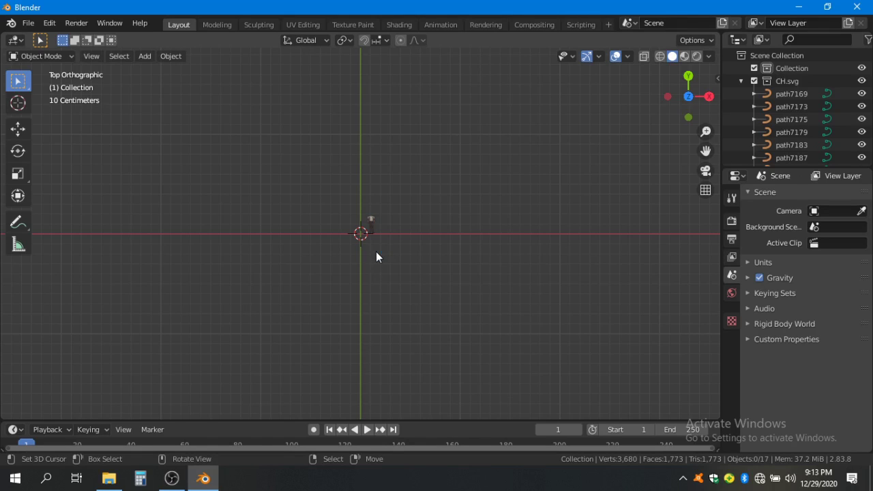
pyautogui.press('a')
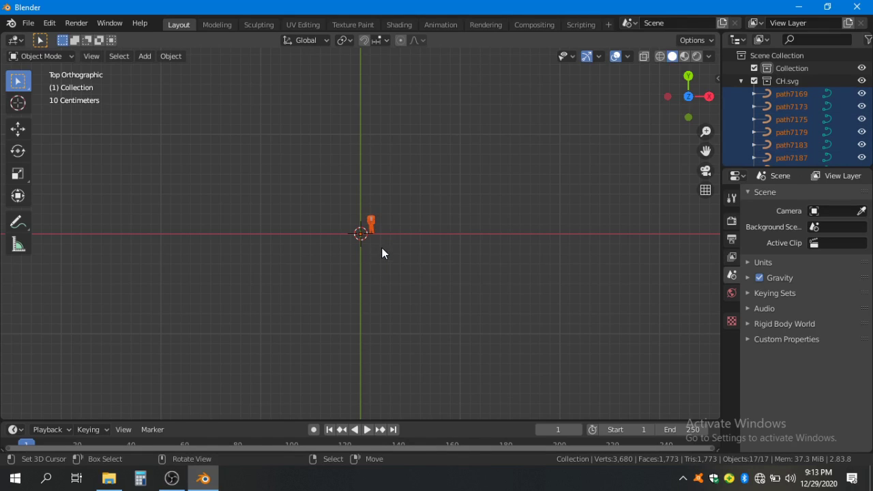
pyautogui.press('s')
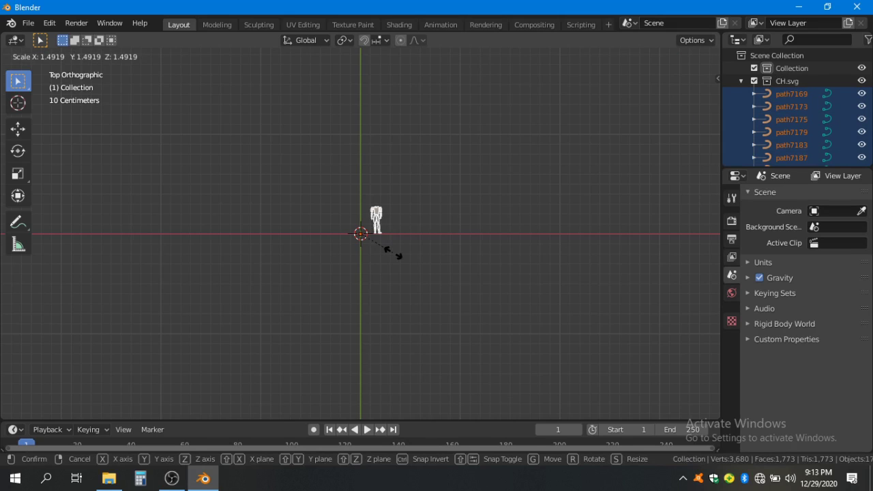
pyautogui.write('10')
pyautogui.press('Return')
pyautogui.moveTo(500, 160); pyautogui.dragTo(418, 261)
pyautogui.click(399, 170)
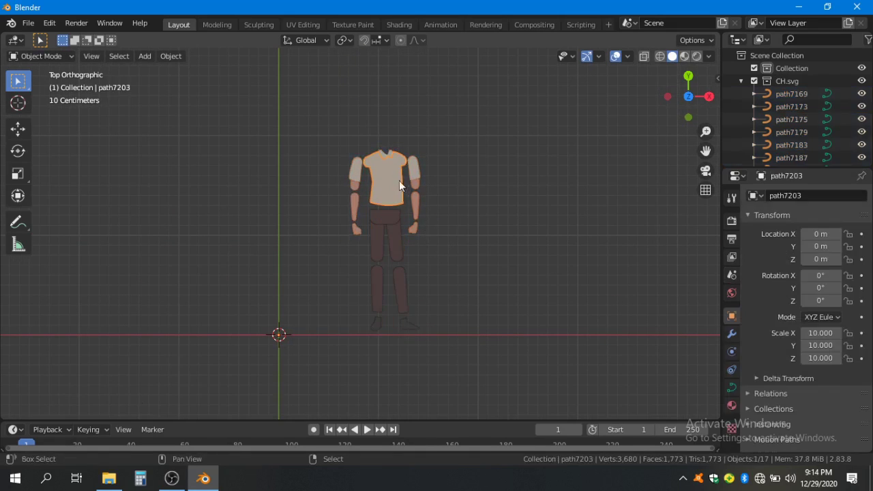
pyautogui.scroll(6, 399, 205)
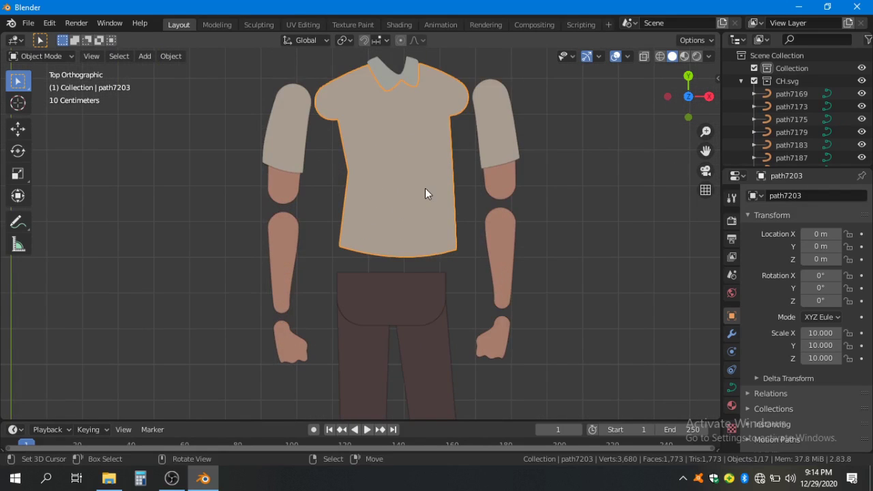
pyautogui.scroll(-3, 415, 189)
pyautogui.hotkey('shift', 'a')
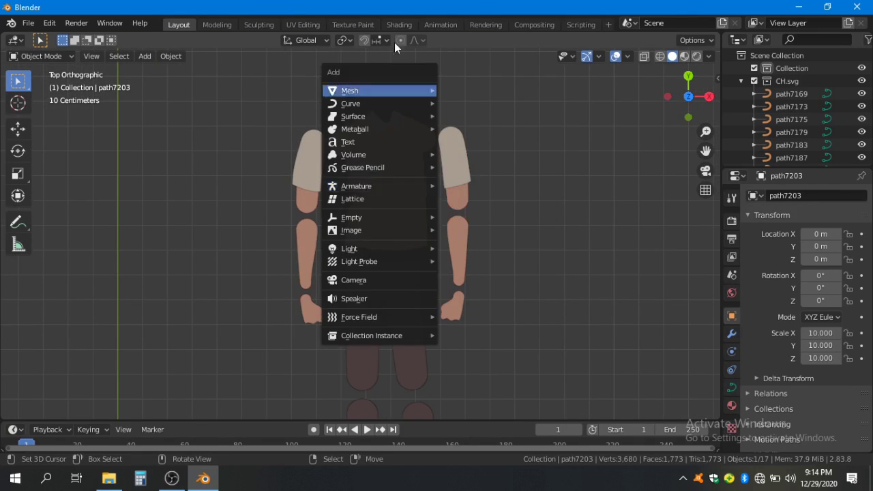
pyautogui.press('Tab')
pyautogui.press('Tab')
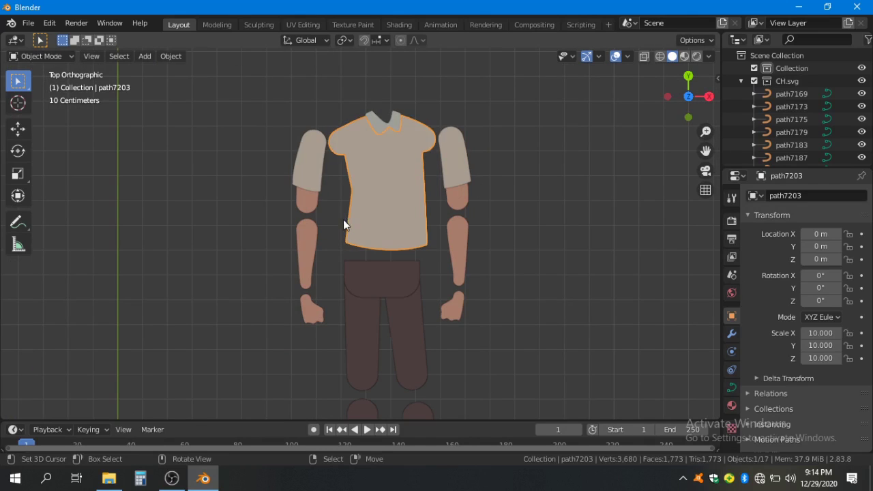
# Step: Convert all the imported body part curves to meshes
pyautogui.scroll(-1, 355, 181)
pyautogui.scroll(-1, 413, 164)
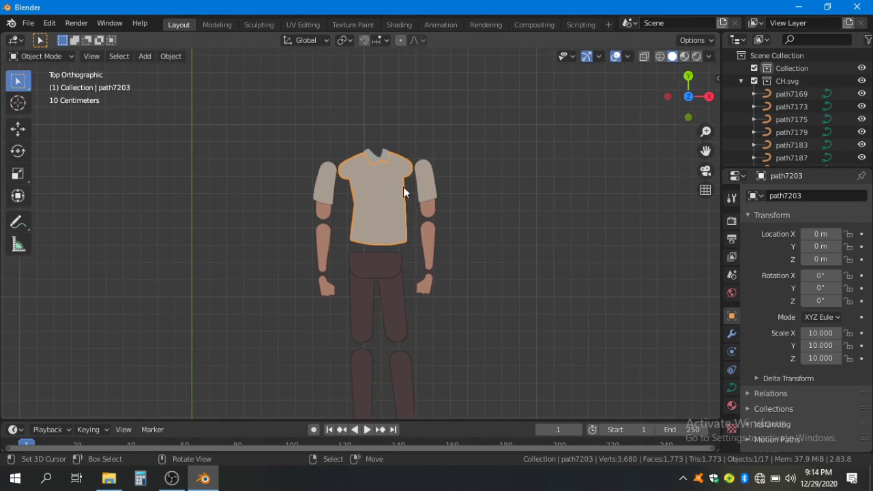
pyautogui.scroll(-1, 416, 239)
pyautogui.scroll(-1, 389, 229)
pyautogui.press('a')
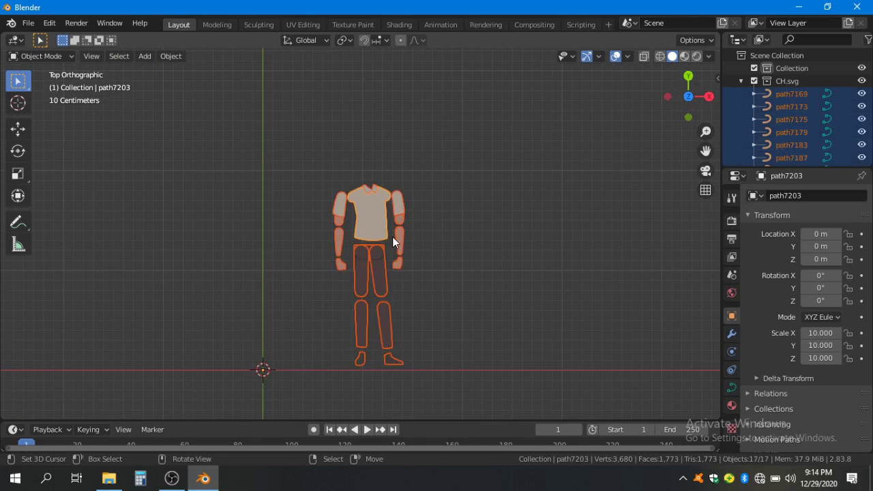
pyautogui.click(181, 60)
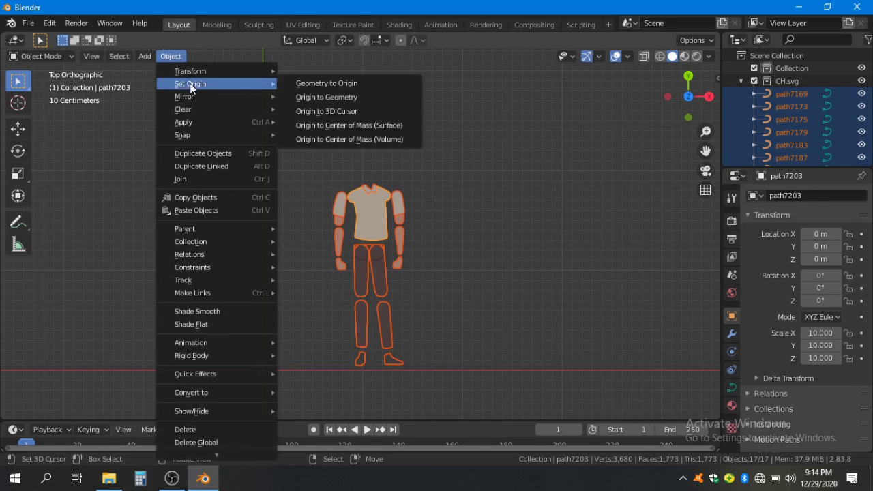
pyautogui.moveTo(213, 392)
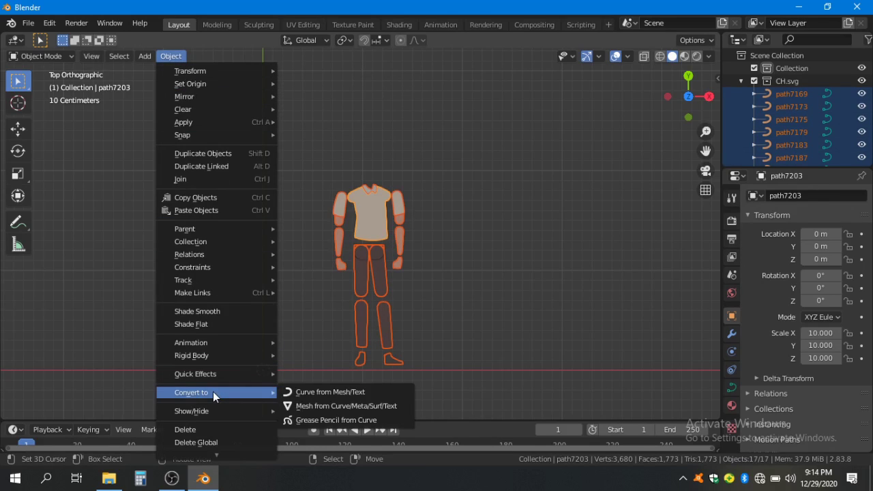
pyautogui.click(333, 407)
# Step: Simplify the geometry of all body part meshes with Limited Dissolve and return to Object Mode
pyautogui.scroll(2, 419, 273)
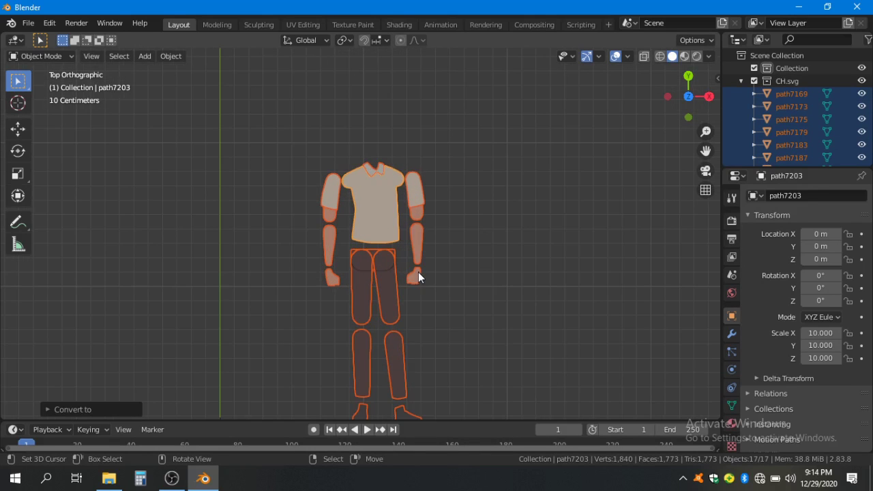
pyautogui.press('Tab')
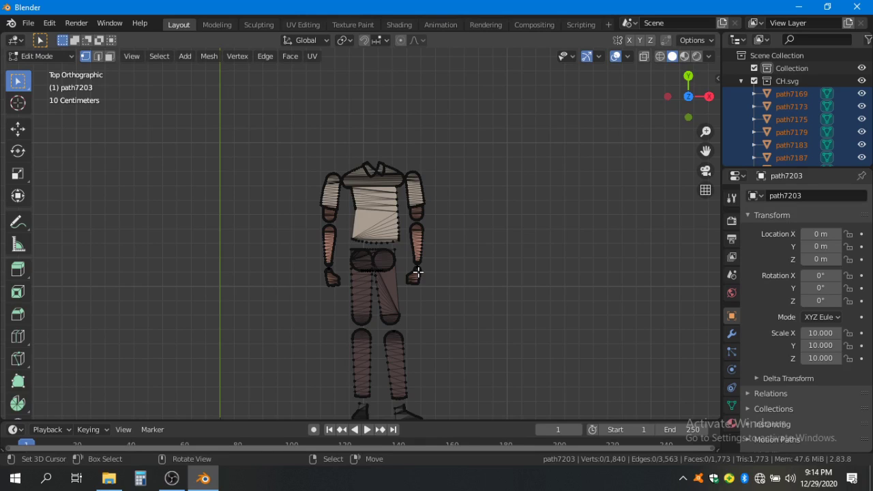
pyautogui.press('a')
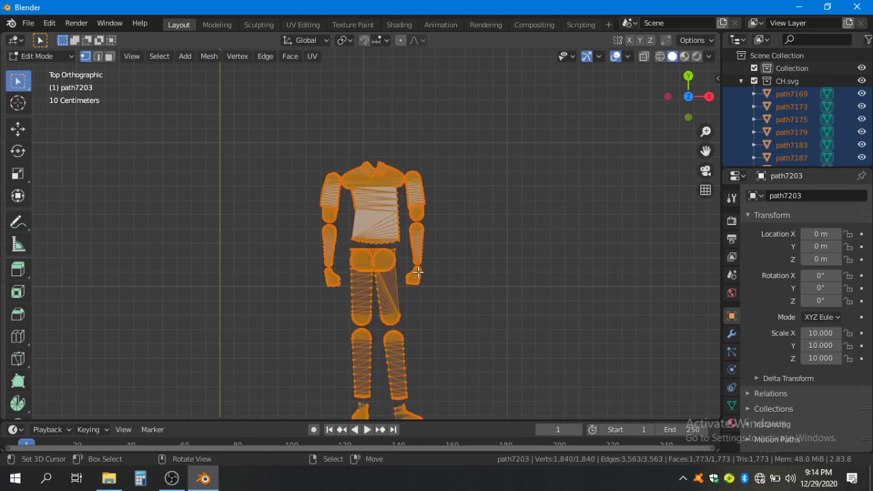
pyautogui.press('x')
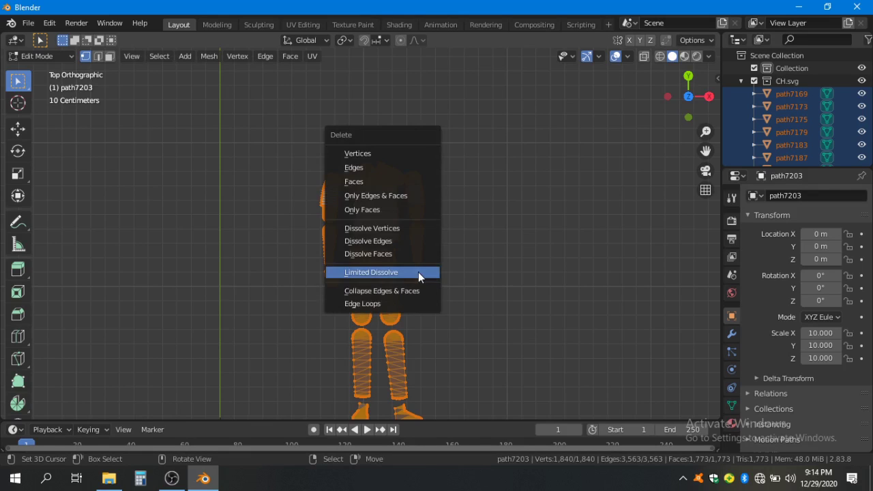
pyautogui.click(418, 276)
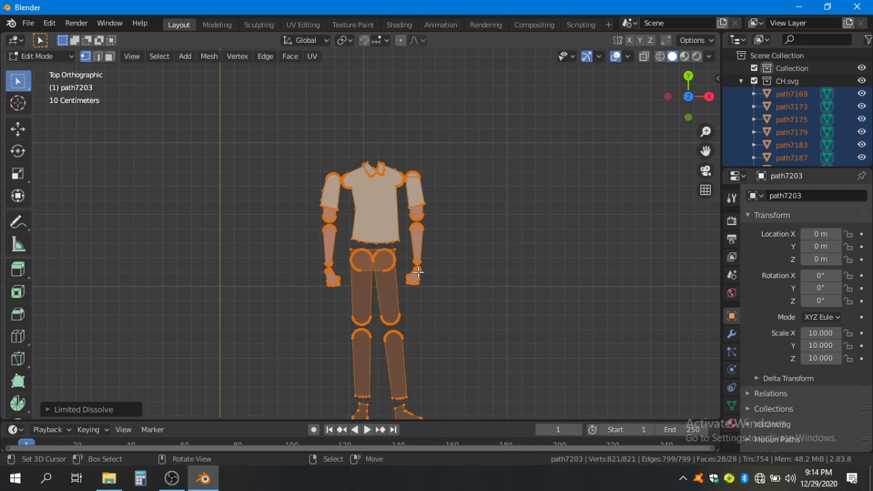
pyautogui.press('Tab')
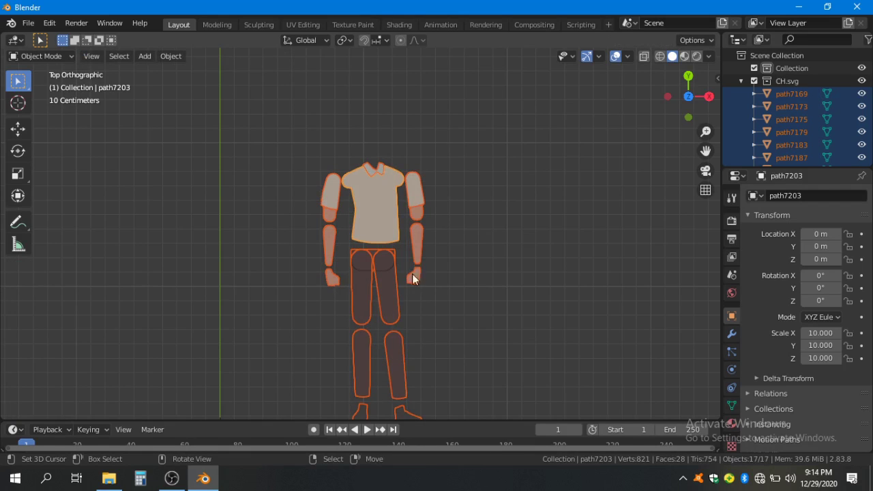
# Step: Set the origin of every body part to its own geometry
pyautogui.moveTo(413, 275); pyautogui.dragTo(415, 217)
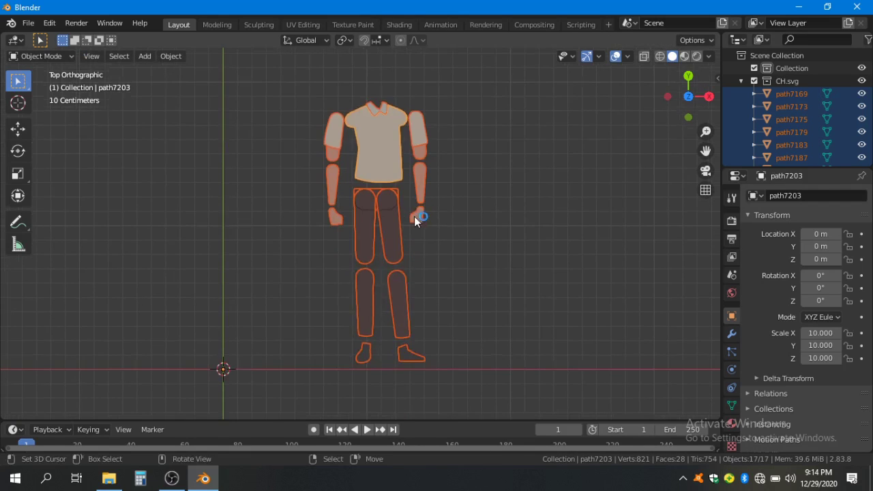
pyautogui.scroll(-1, 416, 217)
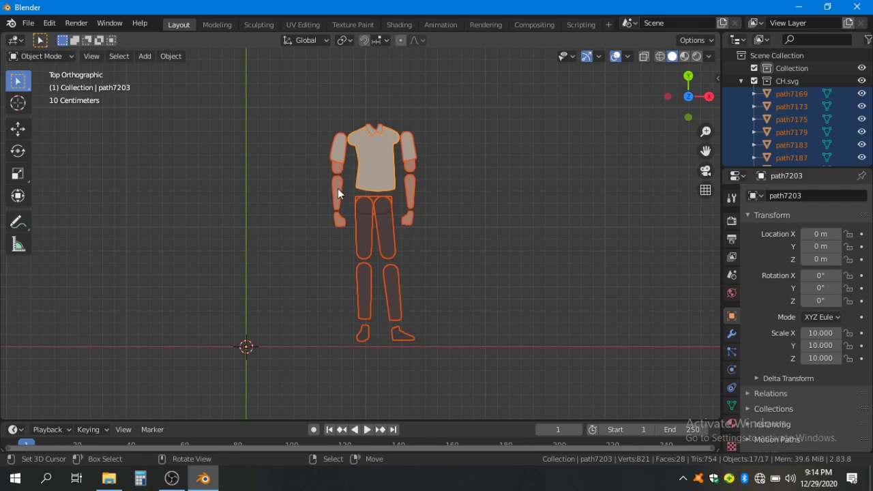
pyautogui.click(169, 57)
pyautogui.moveTo(183, 84)
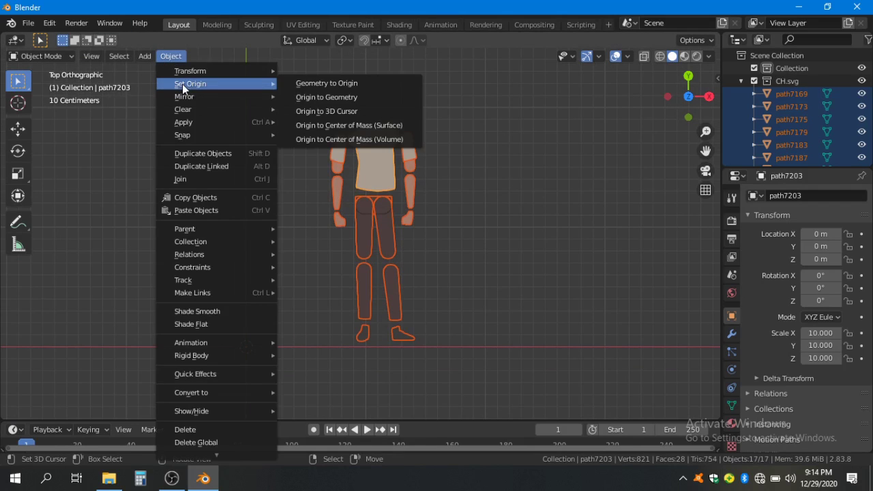
pyautogui.click(342, 95)
# Step: Select only the forearm on the right-hand side of the figure and activate the Move tool
pyautogui.scroll(2, 396, 226)
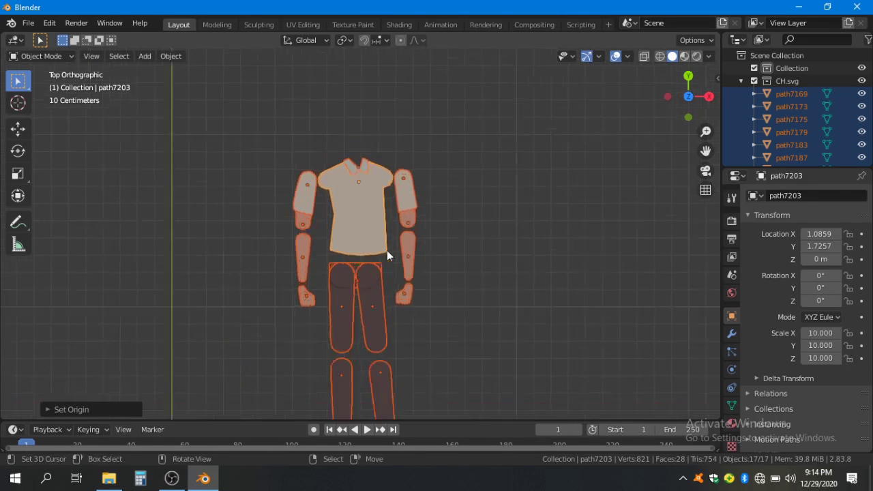
pyautogui.scroll(3, 444, 273)
pyautogui.click(430, 265)
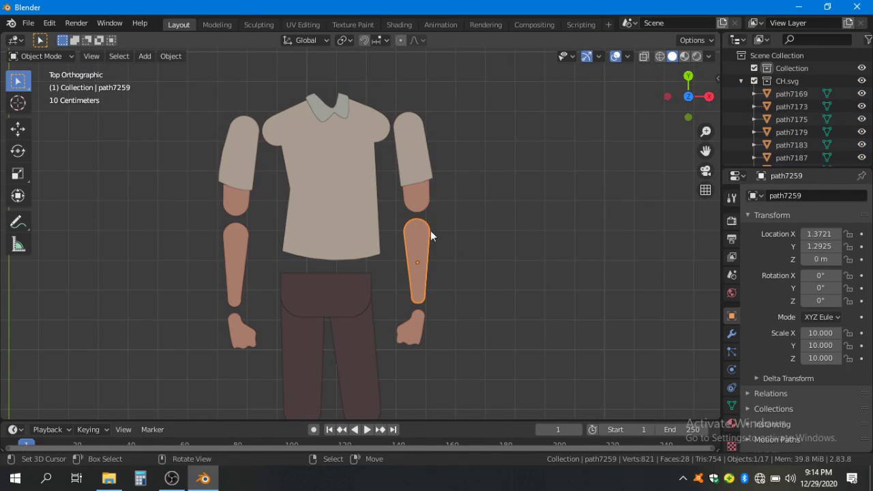
pyautogui.scroll(1, 416, 280)
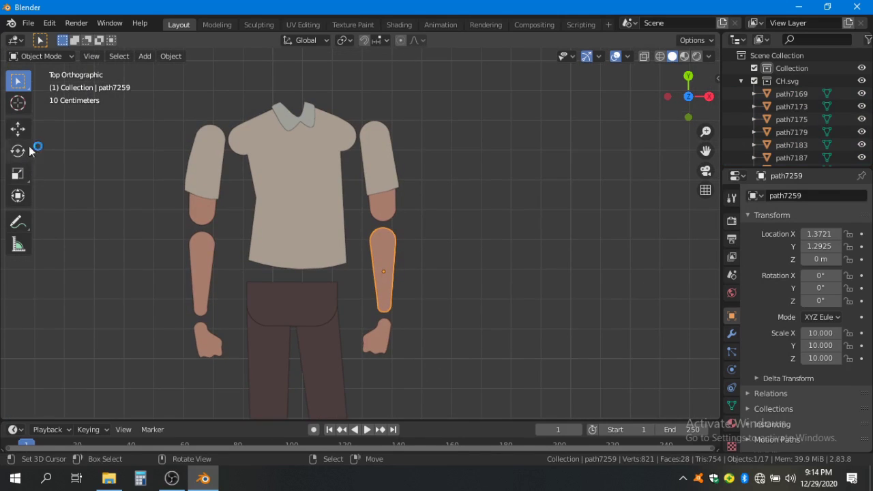
pyautogui.click(17, 128)
pyautogui.scroll(1, 365, 184)
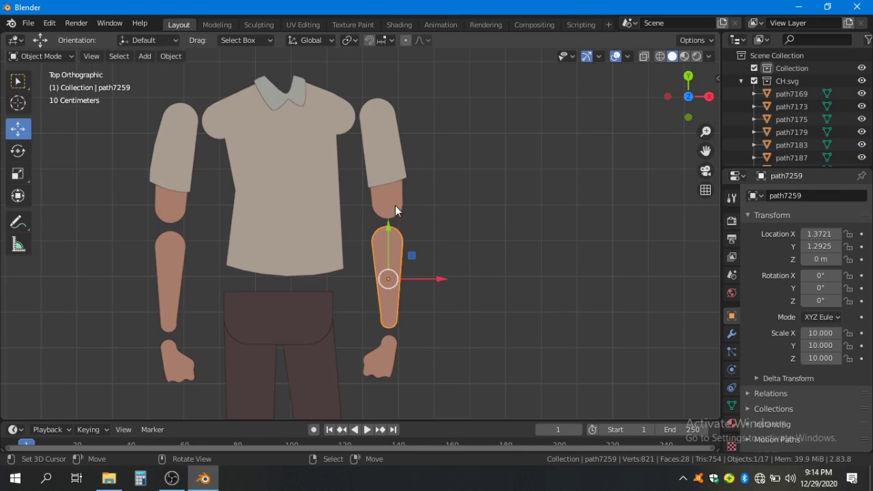
# Step: Join the right-hand sleeve with the bare upper-arm piece below it into one object
pyautogui.click(397, 160)
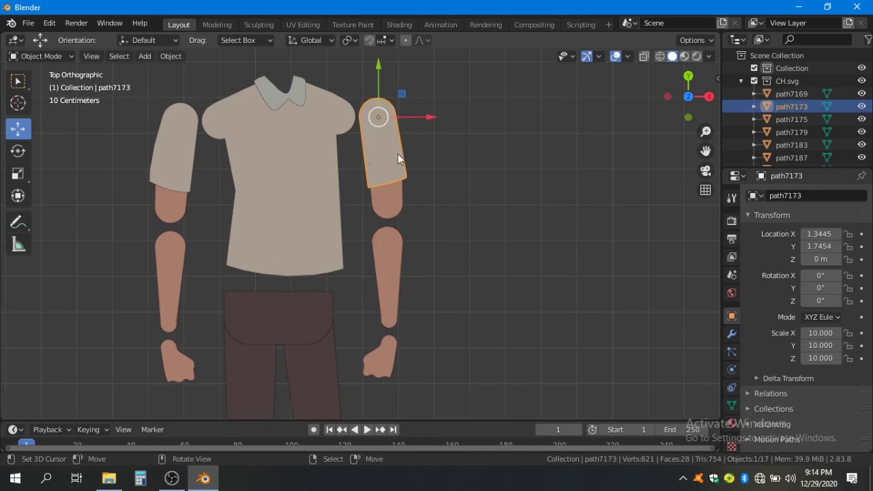
pyautogui.press('g')
pyautogui.rightClick(447, 139)
pyautogui.keyDown('shift'); pyautogui.click(395, 198); pyautogui.keyUp('shift')
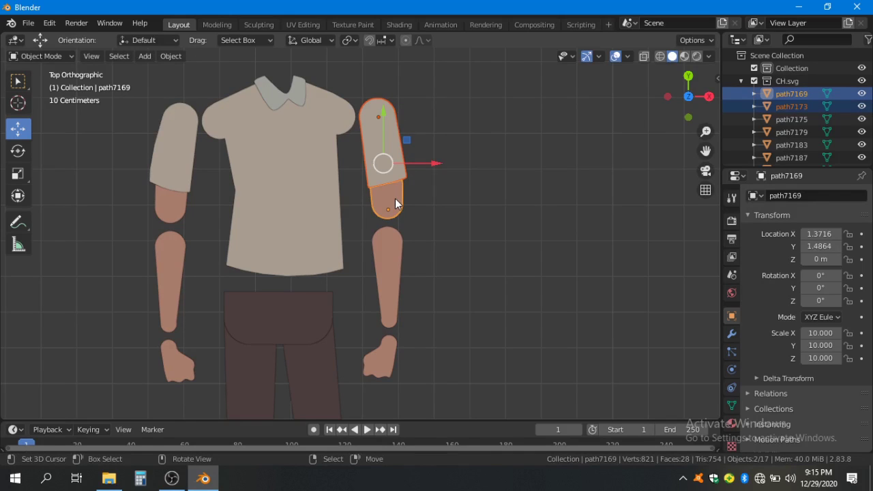
pyautogui.hotkey('ctrl', 'j')
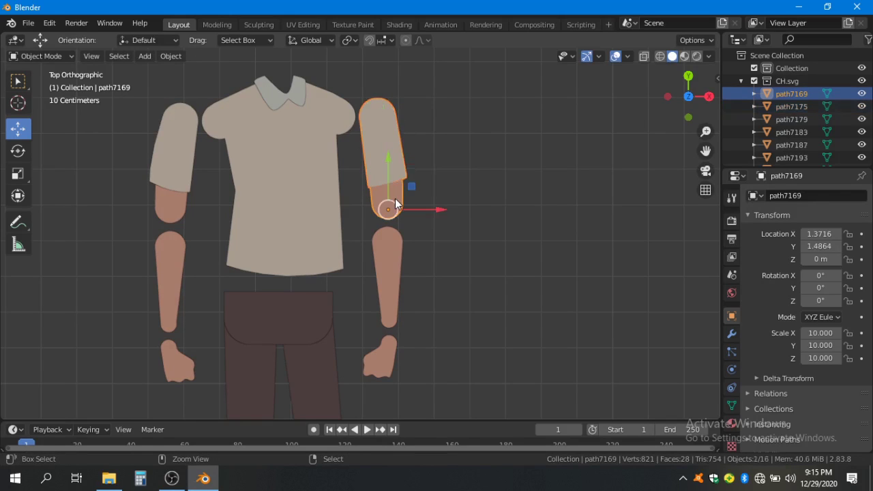
# Step: Join the left-hand sleeve and its bare upper-arm piece into one object, leaving the arm in place
pyautogui.click(172, 170)
pyautogui.keyDown('shift'); pyautogui.click(179, 204); pyautogui.keyUp('shift')
pyautogui.hotkey('ctrl', 'j')
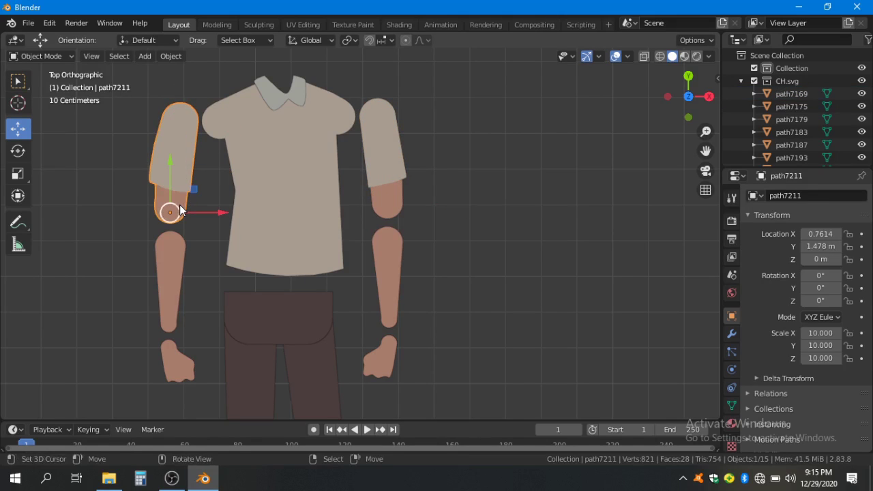
pyautogui.moveTo(172, 213); pyautogui.dragTo(118, 212)
pyautogui.press('Escape')
# Step: Join the collar and the shirt torso into one object
pyautogui.click(398, 160)
pyautogui.moveTo(389, 249); pyautogui.dragTo(421, 249)
pyautogui.click(322, 100)
pyautogui.keyDown('shift'); pyautogui.click(321, 176); pyautogui.keyUp('shift')
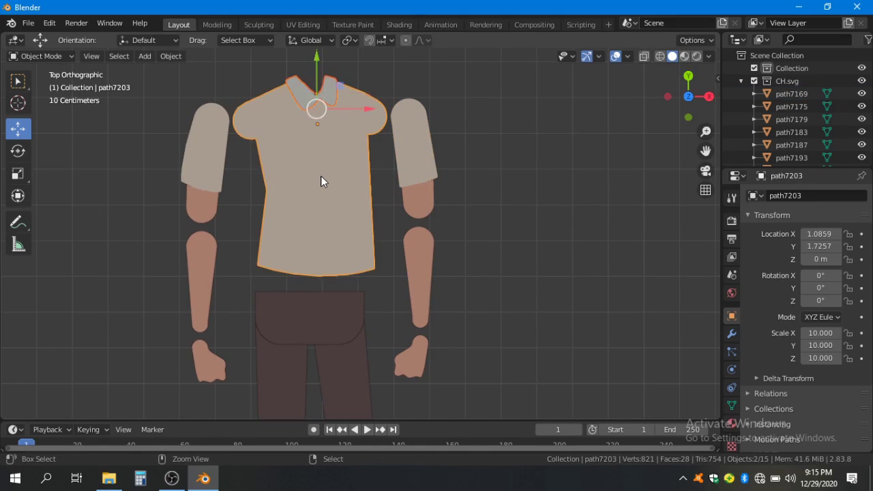
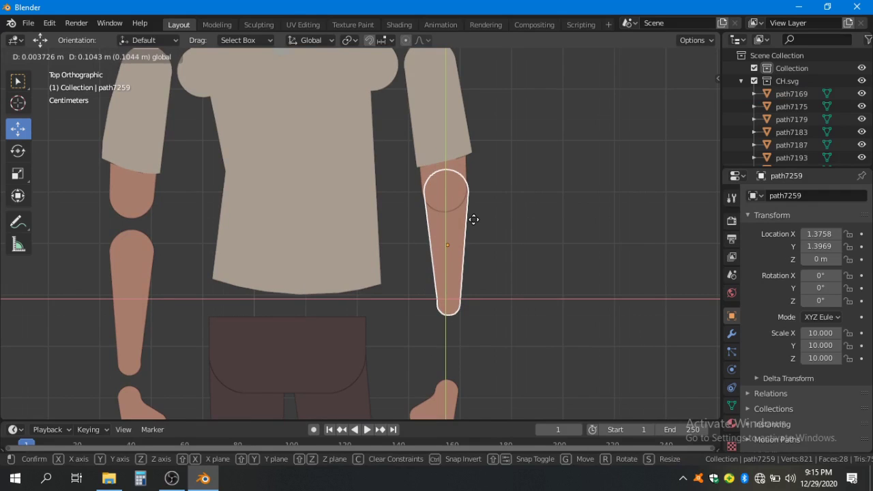
# Step: Move the right-hand forearm up to overlap the elbow, and bring its hand up to the wrist
pyautogui.moveTo(460, 350); pyautogui.dragTo(453, 298)
pyautogui.click(445, 345)
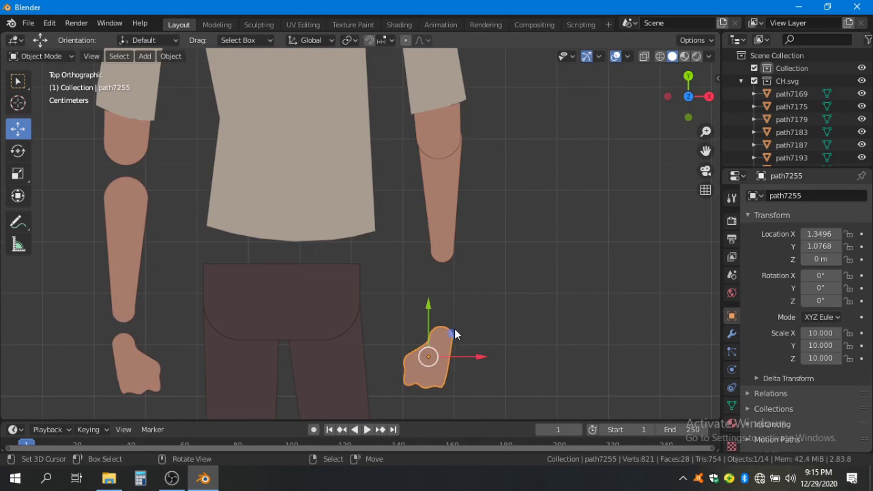
pyautogui.press('g')
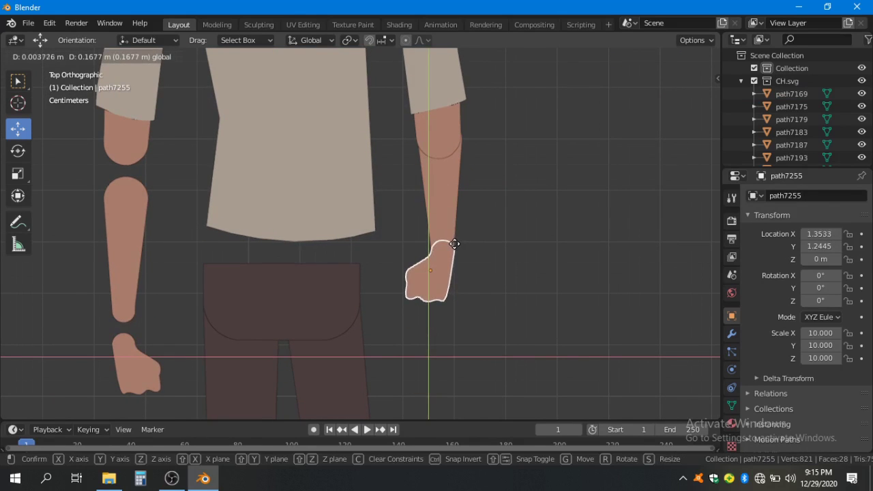
pyautogui.click(454, 248)
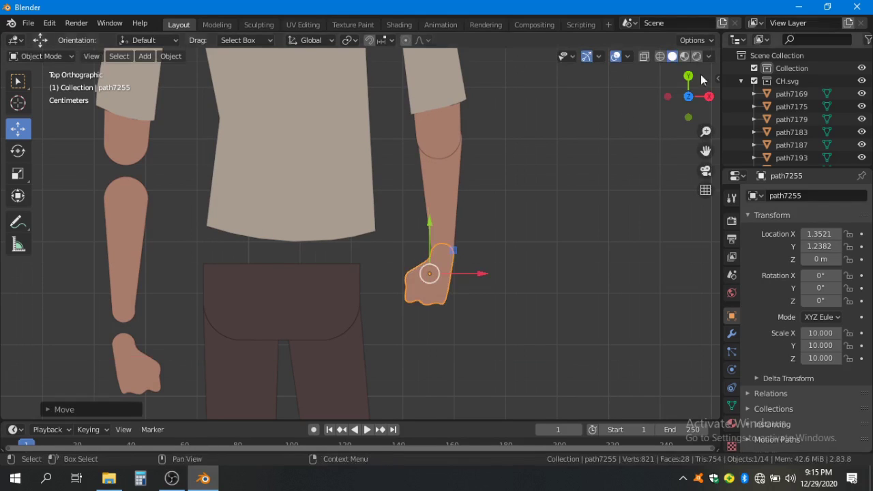
# Step: Turn on X-ray and nudge the right-hand hand up until its rounded end matches the forearm's wrist
pyautogui.click(645, 58)
pyautogui.click(644, 58)
pyautogui.click(645, 58)
pyautogui.scroll(2, 458, 302)
pyautogui.moveTo(458, 298); pyautogui.dragTo(548, 309)
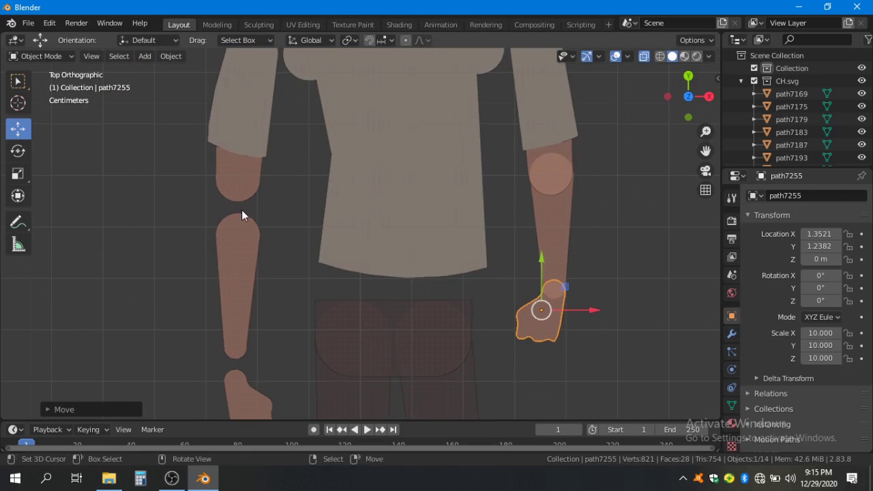
pyautogui.click(547, 199)
pyautogui.scroll(1, 611, 368)
pyautogui.click(601, 346)
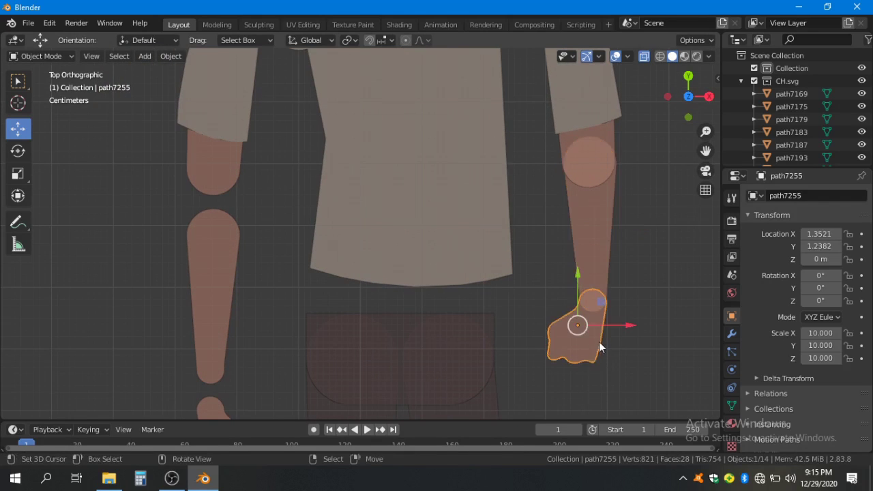
pyautogui.scroll(2, 612, 335)
pyautogui.moveTo(617, 336); pyautogui.dragTo(506, 280)
pyautogui.scroll(3, 620, 293)
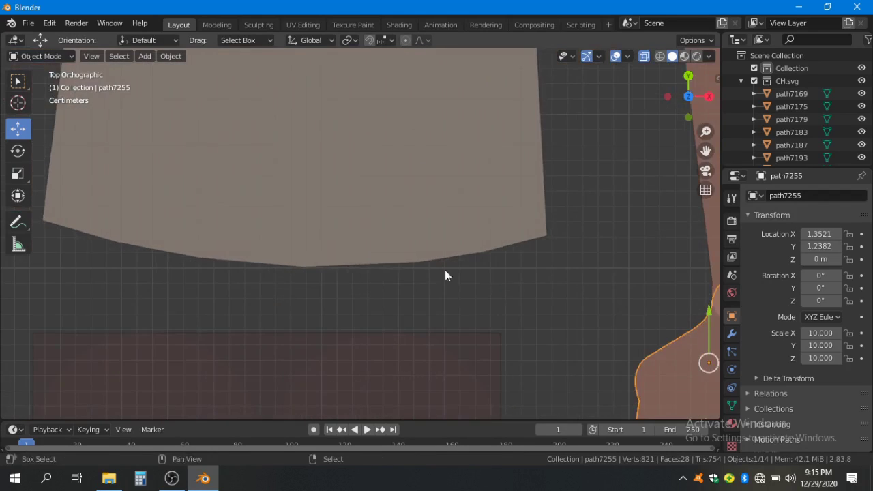
pyautogui.moveTo(445, 270); pyautogui.dragTo(149, 200)
pyautogui.moveTo(429, 273); pyautogui.dragTo(433, 257)
pyautogui.scroll(-2, 516, 314)
pyautogui.scroll(-3, 516, 315)
# Step: Nudge the right-hand forearm and hand together so the forearm's rounded end lines up with the elbow
pyautogui.click(435, 253)
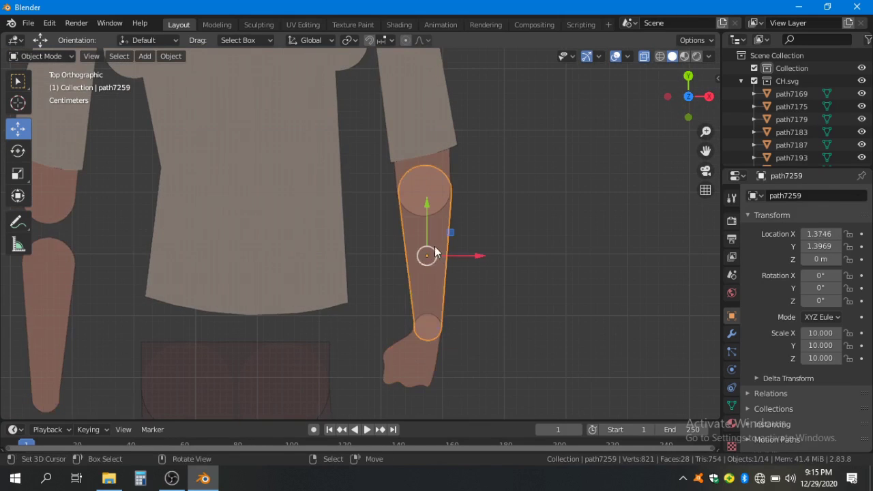
pyautogui.keyDown('shift'); pyautogui.click(414, 385); pyautogui.keyUp('shift')
pyautogui.moveTo(442, 274); pyautogui.dragTo(442, 270)
pyautogui.scroll(-5, 480, 285)
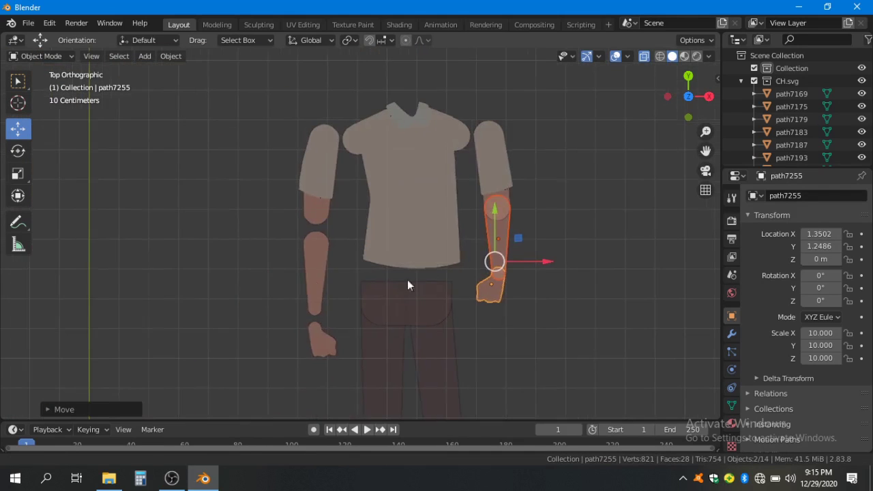
# Step: Move the left-hand forearm and hand up onto the elbow, and fit the hand onto the wrist
pyautogui.click(316, 272)
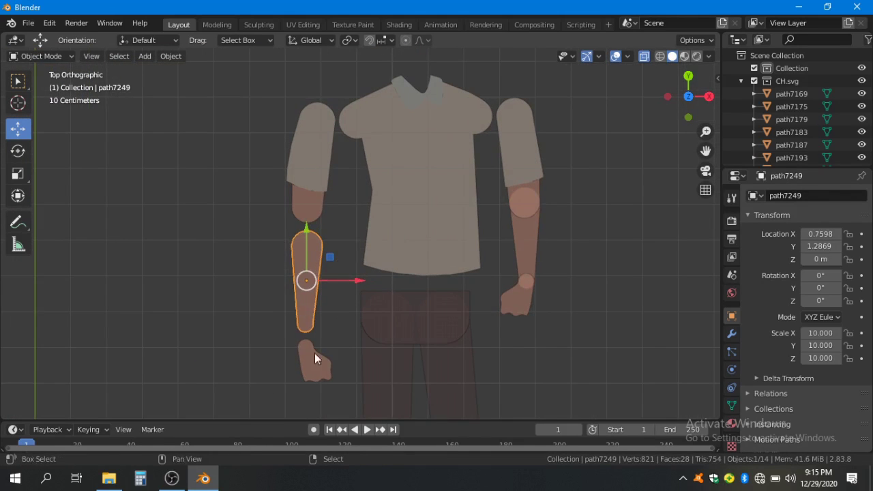
pyautogui.keyDown('shift'); pyautogui.click(315, 353); pyautogui.keyUp('shift')
pyautogui.scroll(4, 333, 262)
pyautogui.moveTo(298, 360); pyautogui.dragTo(295, 290)
pyautogui.click(289, 394)
pyautogui.moveTo(299, 362); pyautogui.dragTo(300, 327)
pyautogui.scroll(-4, 402, 255)
pyautogui.scroll(-5, 402, 255)
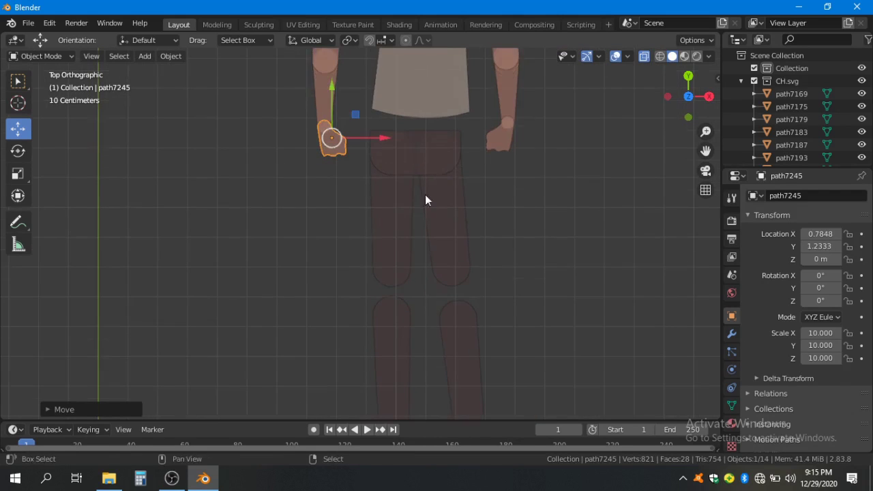
# Step: Keep solid viewport shading and change its lighting to Flat
pyautogui.click(471, 314)
pyautogui.scroll(-3, 458, 290)
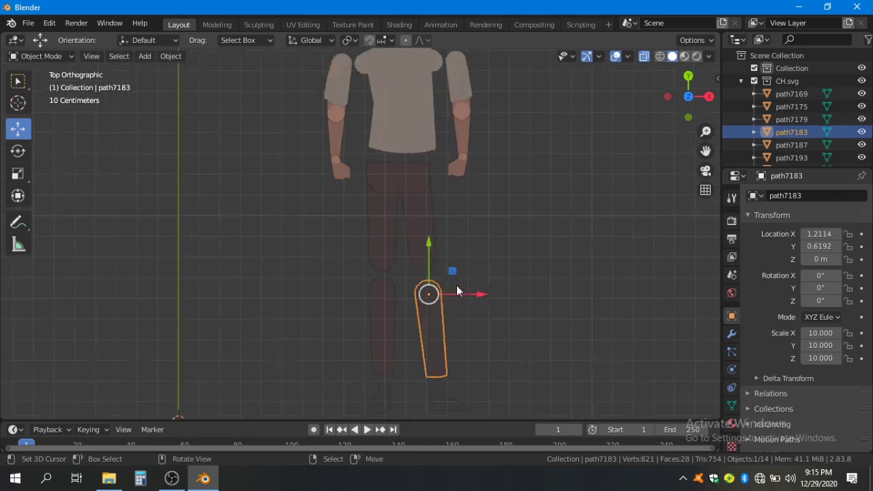
pyautogui.click(660, 56)
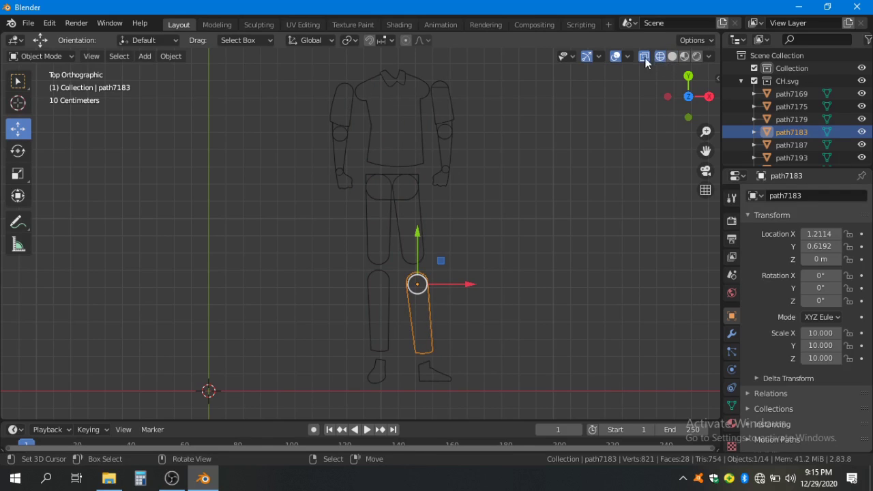
pyautogui.click(672, 57)
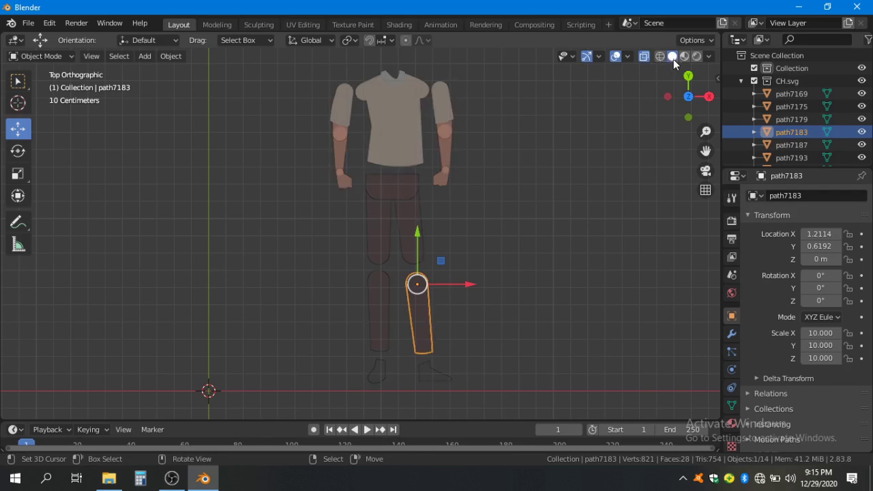
pyautogui.click(710, 57)
pyautogui.click(741, 118)
# Step: Move the right-hand lower leg up to overlap the knee, and the right-hand foot up to the ankle
pyautogui.scroll(4, 423, 242)
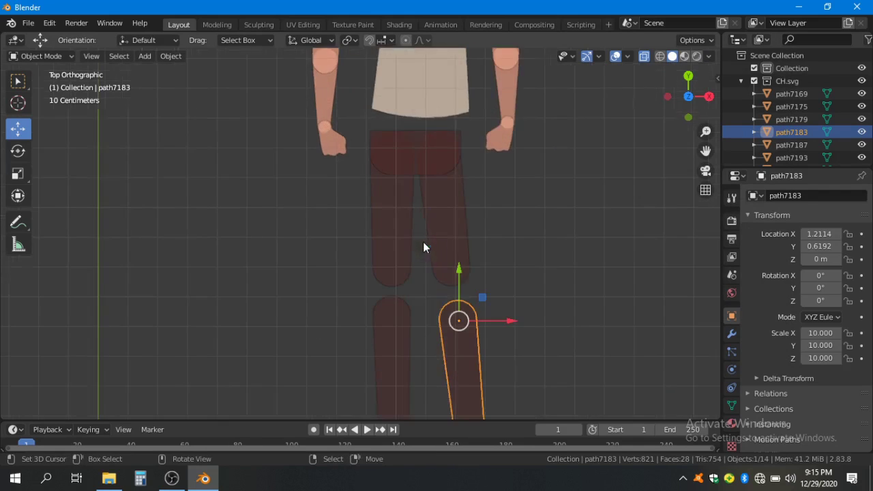
pyautogui.scroll(1, 457, 277)
pyautogui.moveTo(465, 413); pyautogui.dragTo(473, 297)
pyautogui.moveTo(483, 254); pyautogui.dragTo(420, 282)
pyautogui.moveTo(425, 180); pyautogui.dragTo(417, 120)
pyautogui.scroll(-3, 432, 337)
pyautogui.click(434, 341)
pyautogui.moveTo(473, 339); pyautogui.dragTo(467, 245)
# Step: Move the left-hand lower leg up to the knee and its foot up to the ankle, and turn X-ray off
pyautogui.click(321, 237)
pyautogui.moveTo(346, 155); pyautogui.dragTo(346, 100)
pyautogui.click(340, 336)
pyautogui.moveTo(344, 346); pyautogui.dragTo(341, 256)
pyautogui.scroll(-3, 504, 282)
pyautogui.moveTo(483, 246); pyautogui.dragTo(500, 328)
pyautogui.click(644, 58)
pyautogui.scroll(8, 455, 221)
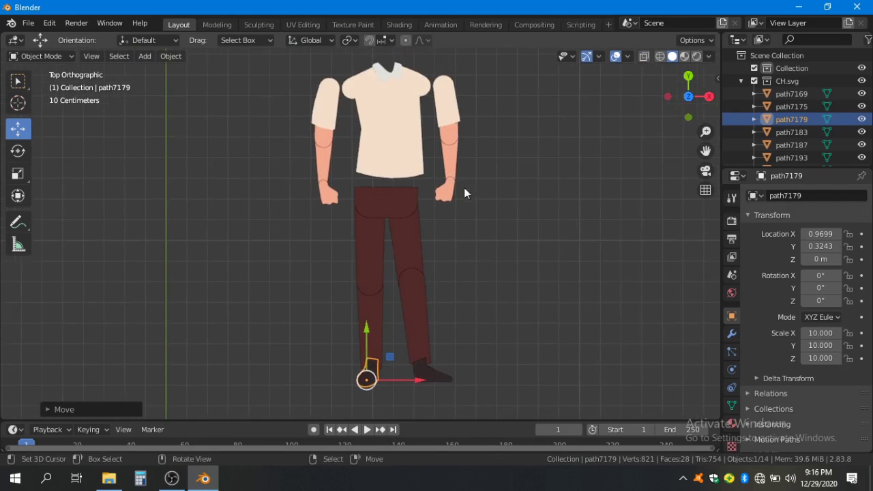
# Step: Rotate the whole right-hand arm about 26° outward and shift it toward the shoulder
pyautogui.click(441, 181)
pyautogui.keyDown('shift'); pyautogui.click(440, 232); pyautogui.keyUp('shift')
pyautogui.keyDown('shift'); pyautogui.click(439, 262); pyautogui.keyUp('shift')
pyautogui.scroll(3, 478, 256)
pyautogui.press('r')
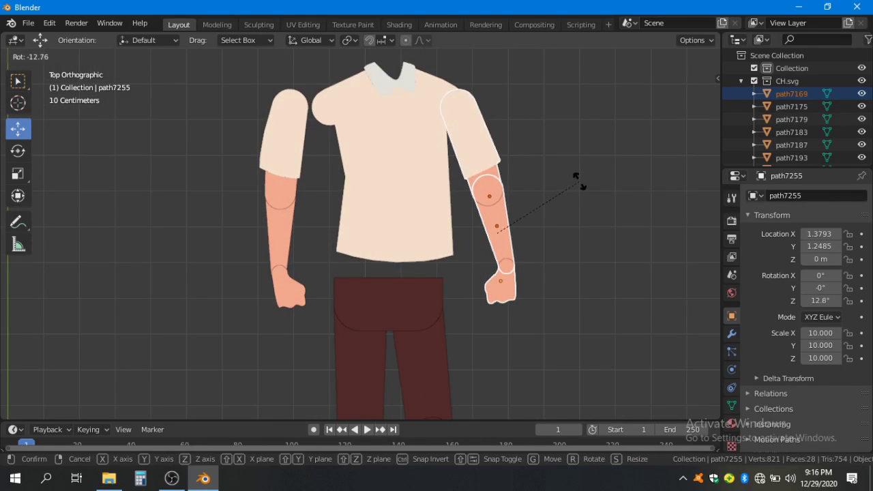
pyautogui.click(520, 201)
pyautogui.press('g')
pyautogui.hotkey('shift', 'z')
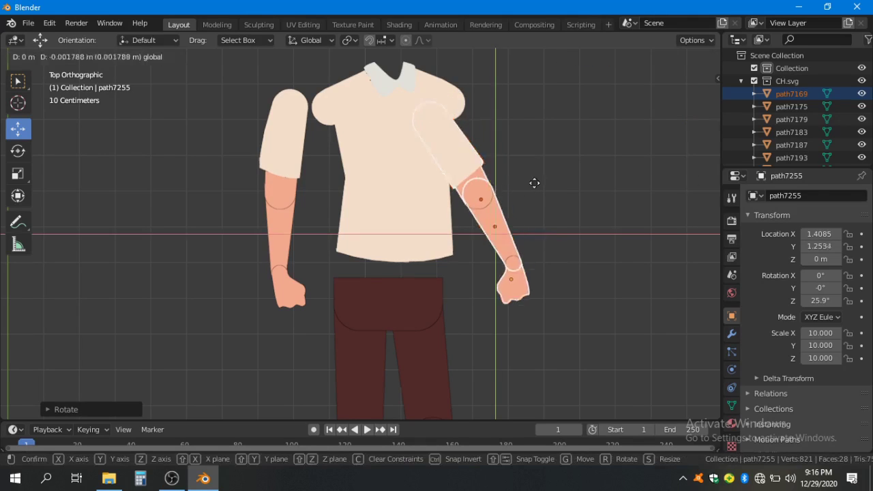
pyautogui.click(543, 203)
# Step: Rotate the right-hand arm further outward to about 36° and place its top on the shoulder
pyautogui.press('r')
pyautogui.click(580, 198)
pyautogui.press('g')
pyautogui.hotkey('shift', 'z')
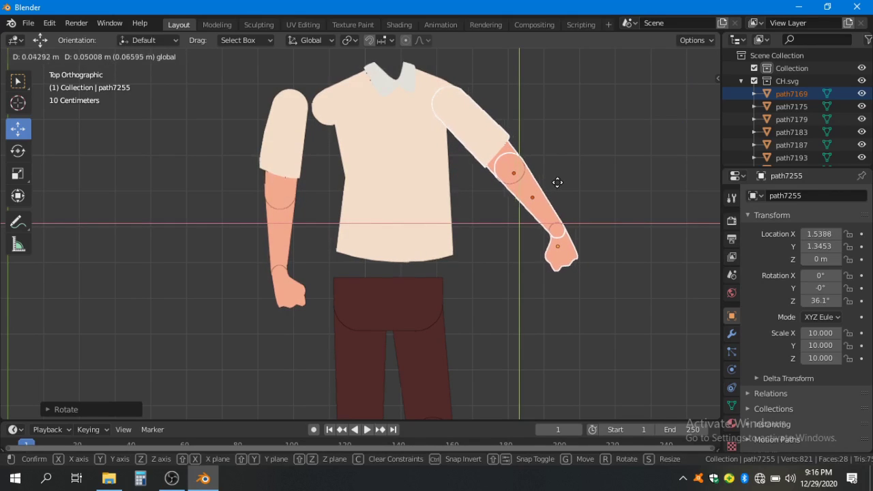
pyautogui.click(562, 181)
# Step: Switch to wireframe and align the right-hand arm's rounded top with the shoulder's curve
pyautogui.click(661, 56)
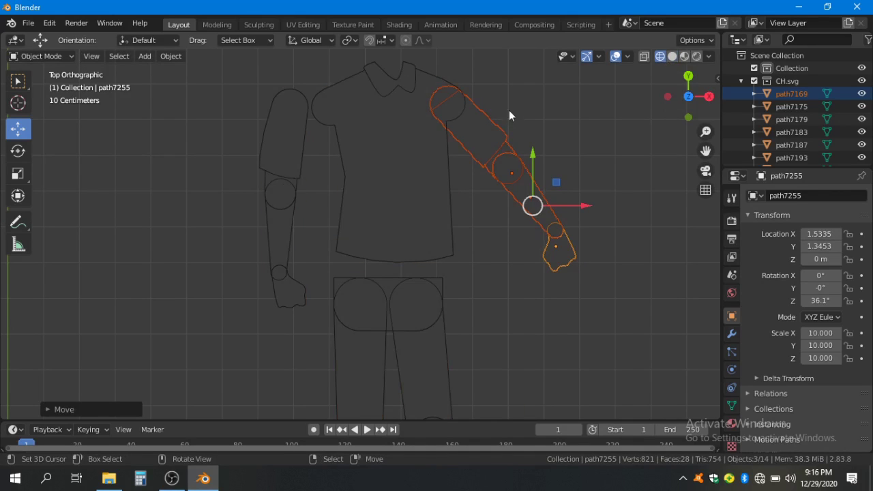
pyautogui.scroll(1, 460, 194)
pyautogui.press('g')
pyautogui.middleClick(534, 256)
pyautogui.click(535, 258)
# Step: Rotate the three left-hand arm pieces about 48° outward and move them onto the left-hand shoulder
pyautogui.moveTo(186, 274); pyautogui.dragTo(304, 234)
pyautogui.rightClick(364, 183)
pyautogui.scroll(-1, 340, 208)
pyautogui.click(339, 196)
pyautogui.keyDown('shift'); pyautogui.click(338, 255); pyautogui.keyUp('shift')
pyautogui.keyDown('shift'); pyautogui.click(354, 307); pyautogui.keyUp('shift')
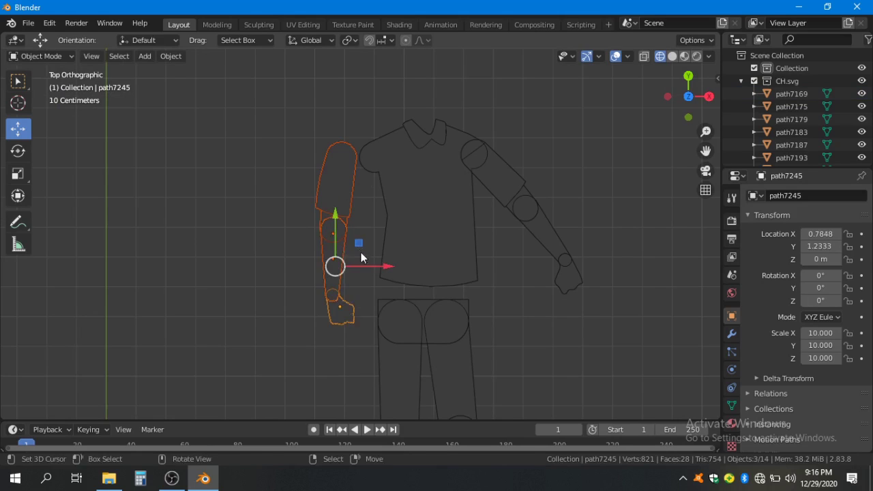
pyautogui.press('r')
pyautogui.click(381, 289)
pyautogui.press('g')
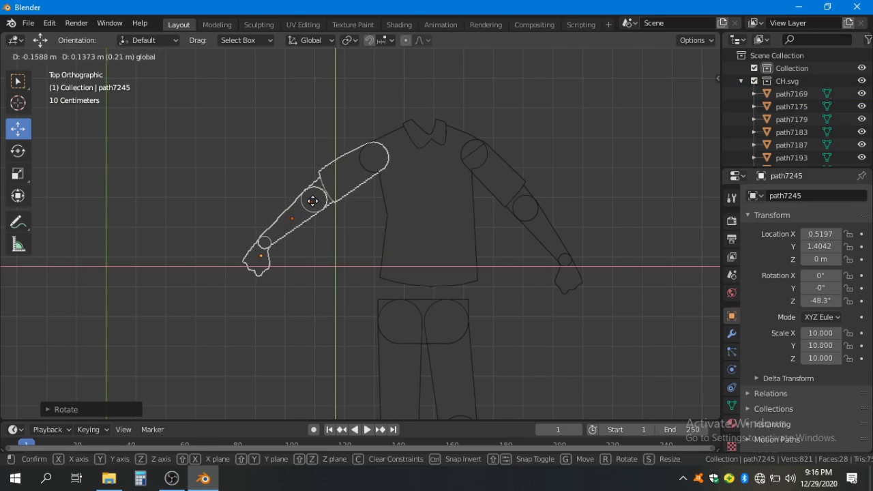
pyautogui.click(312, 201)
# Step: Fine-tune the right-hand arm's rotation to about 35.4° and its position on the shoulder
pyautogui.moveTo(512, 182); pyautogui.dragTo(449, 195)
pyautogui.click(457, 217)
pyautogui.keyDown('shift'); pyautogui.click(493, 256); pyautogui.keyUp('shift')
pyautogui.keyDown('shift'); pyautogui.click(504, 287); pyautogui.keyUp('shift')
pyautogui.press('r')
pyautogui.click(488, 254)
pyautogui.moveTo(505, 232)
pyautogui.mouseDown()
pyautogui.moveTo(528, 182)
pyautogui.moveTo(536, 185)
pyautogui.moveTo(501, 234)
pyautogui.moveTo(500, 225)
pyautogui.mouseUp()
pyautogui.press('r')
pyautogui.click(508, 243)
# Step: Select the shirt and both arms and move them down so the shirt overlaps the top of the trousers
pyautogui.scroll(-2, 504, 209)
pyautogui.scroll(-1, 503, 209)
pyautogui.moveTo(431, 287); pyautogui.dragTo(456, 157)
pyautogui.moveTo(467, 103); pyautogui.dragTo(466, 236)
pyautogui.scroll(1, 474, 173)
pyautogui.press('b')
pyautogui.moveTo(550, 275); pyautogui.dragTo(276, 126)
pyautogui.scroll(1, 442, 223)
pyautogui.scroll(2, 443, 223)
pyautogui.moveTo(466, 210); pyautogui.dragTo(452, 236)
pyautogui.scroll(-3, 443, 293)
pyautogui.moveTo(436, 346)
pyautogui.mouseDown()
pyautogui.moveTo(458, 140)
pyautogui.moveTo(448, 234)
pyautogui.moveTo(455, 254)
pyautogui.mouseUp()
# Step: Return the viewport to solid shading and deselect everything
pyautogui.click(672, 56)
pyautogui.hotkey('alt', 'a')
pyautogui.scroll(-2, 477, 266)
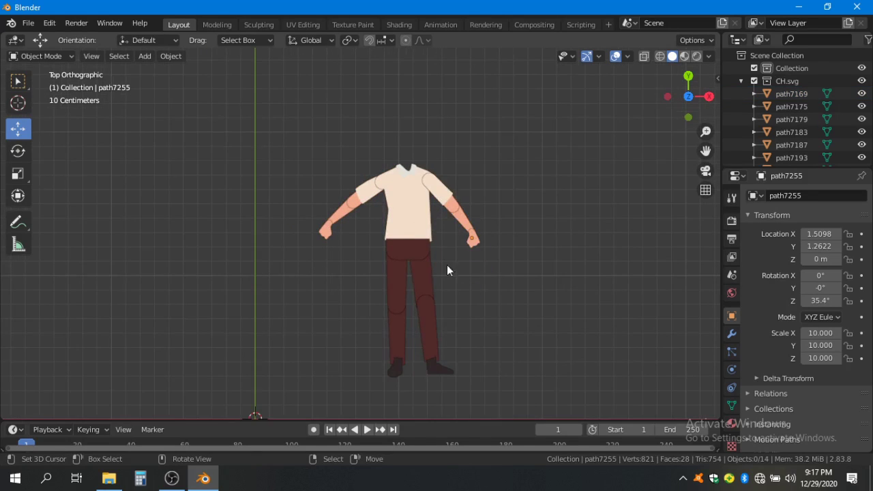
pyautogui.scroll(4, 446, 264)
pyautogui.moveTo(526, 238); pyautogui.dragTo(375, 283)
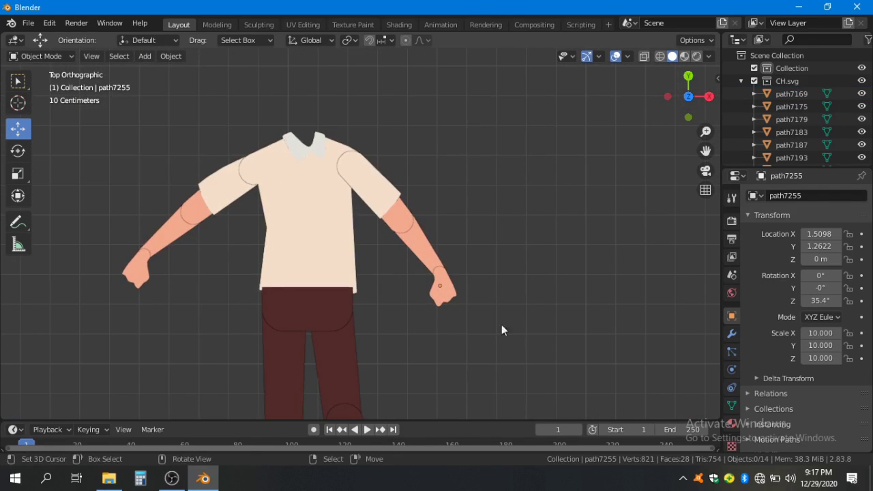
# Step: Move all three right-hand arm pieces -0.001 m along Z, behind the shirt
pyautogui.click(393, 209)
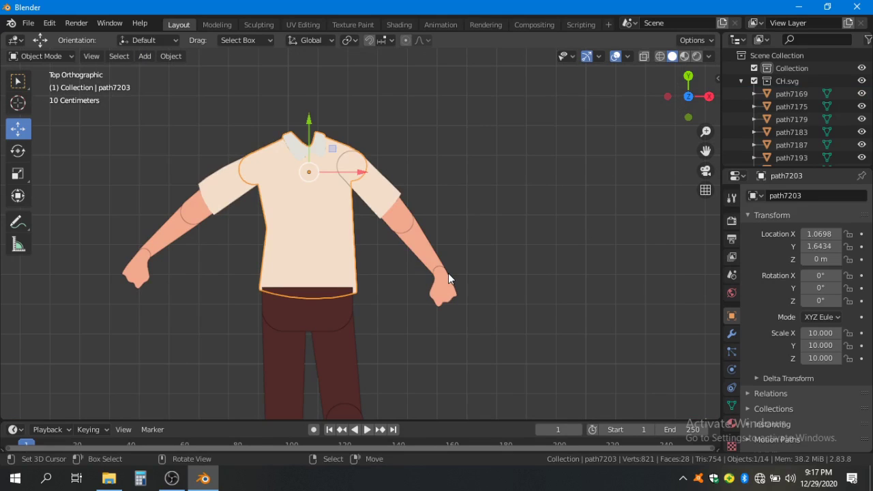
pyautogui.scroll(1, 390, 239)
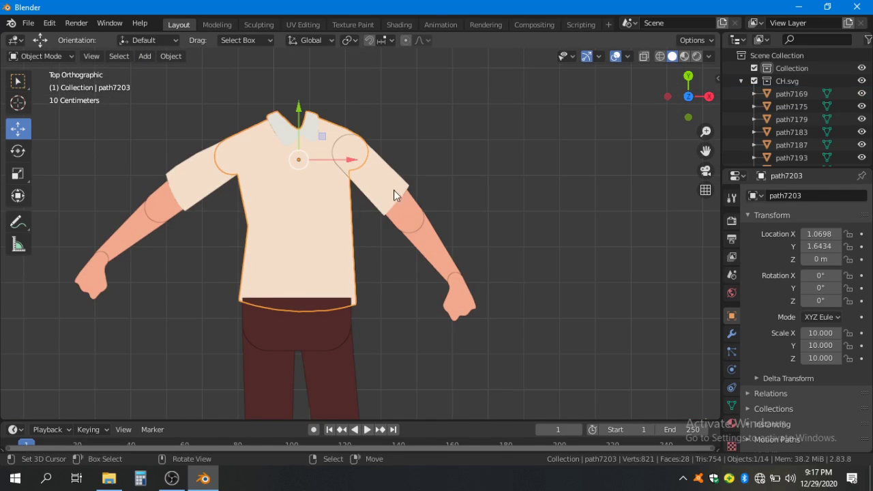
pyautogui.click(394, 194)
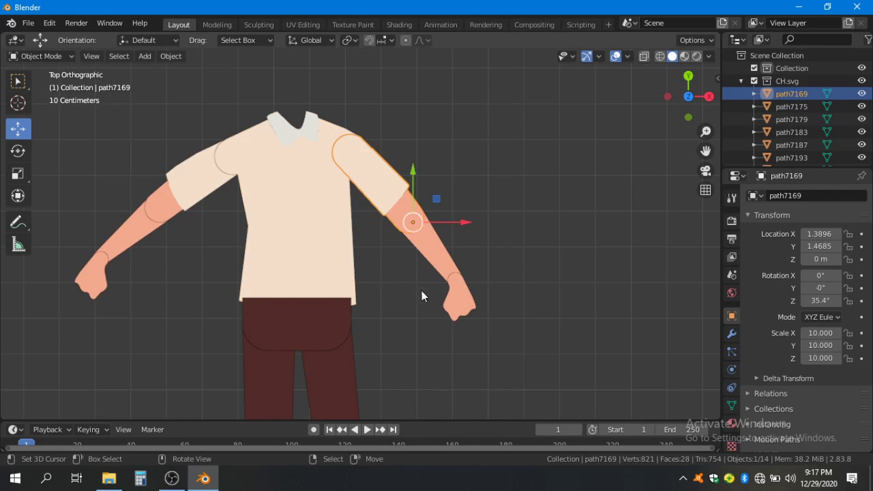
pyautogui.keyDown('shift'); pyautogui.rightClick(436, 250); pyautogui.keyUp('shift')
pyautogui.keyDown('shift'); pyautogui.rightClick(449, 316); pyautogui.keyUp('shift')
pyautogui.moveTo(461, 333); pyautogui.dragTo(449, 257)
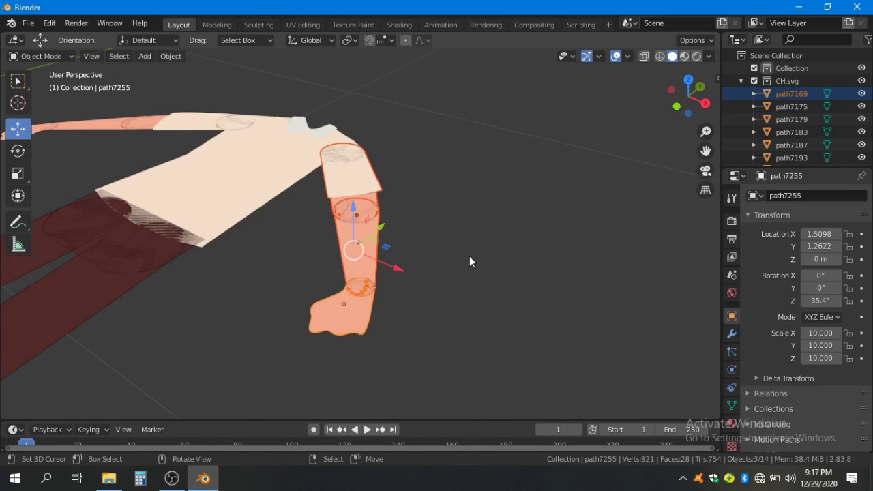
pyautogui.press('g')
pyautogui.press('z')
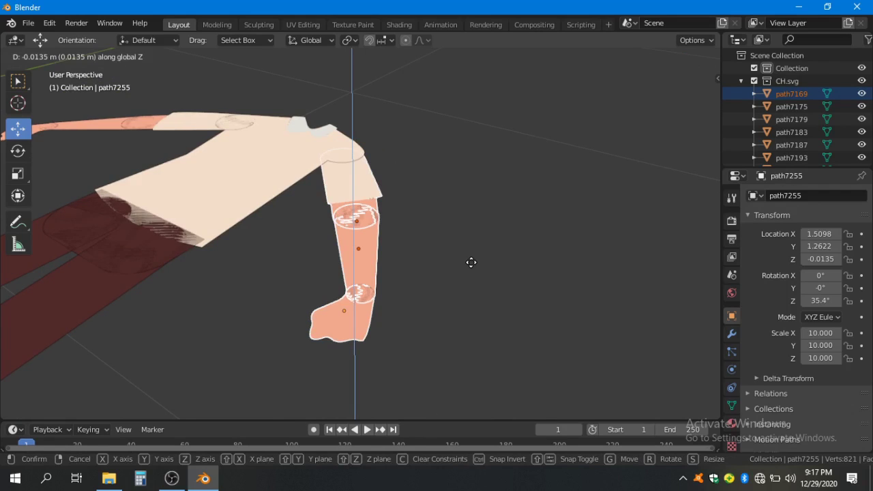
pyautogui.rightClick(471, 263)
pyautogui.click(390, 248)
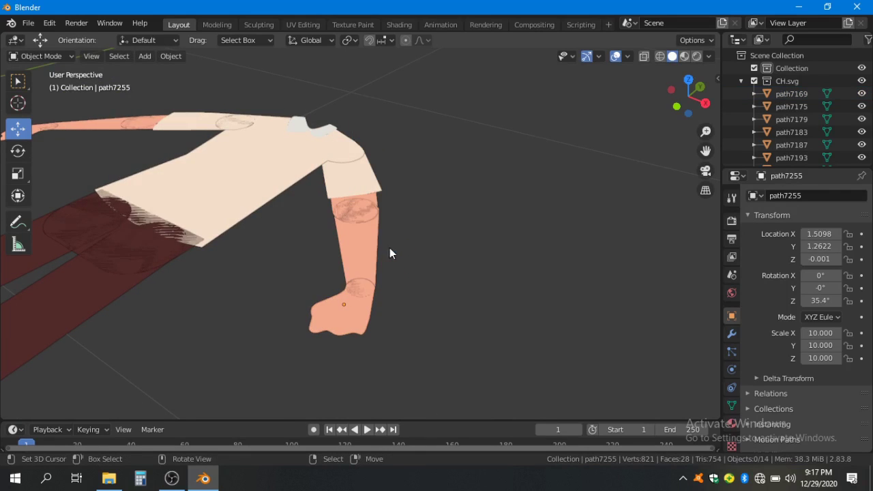
# Step: Move only the right-hand forearm 0.001 m along Z and deselect it
pyautogui.click(376, 246)
pyautogui.write('g')
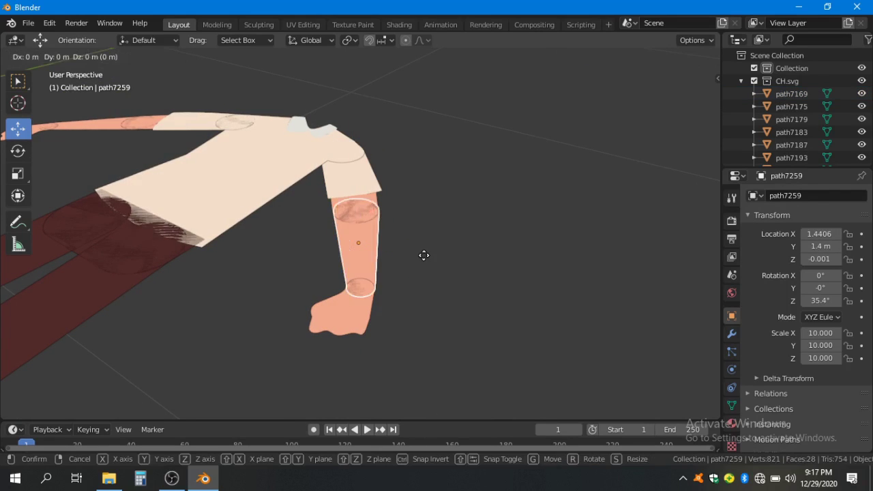
pyautogui.write('z')
pyautogui.write('.001')
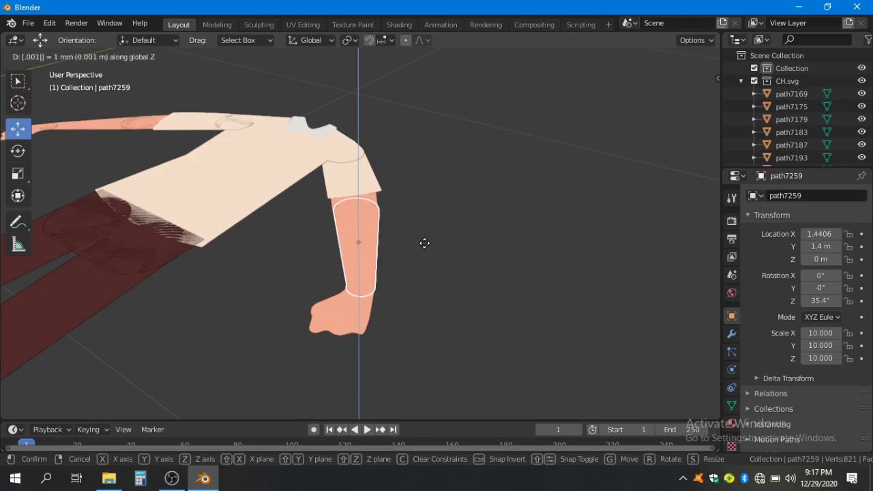
pyautogui.press('Return')
pyautogui.press('a')
pyautogui.press('a')
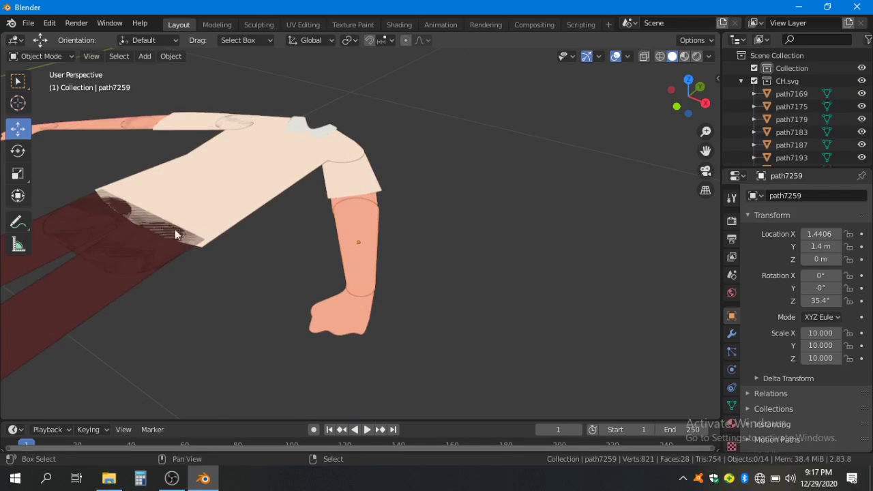
# Step: Select the three pieces of the other arm (sleeve, forearm and hand) and move them 0.001 m along Z
pyautogui.moveTo(175, 232); pyautogui.dragTo(394, 231)
pyautogui.click(391, 217)
pyautogui.keyDown('shift'); pyautogui.click(289, 217); pyautogui.keyUp('shift')
pyautogui.keyDown('shift'); pyautogui.click(220, 225); pyautogui.keyUp('shift')
pyautogui.press('g')
pyautogui.press('z')
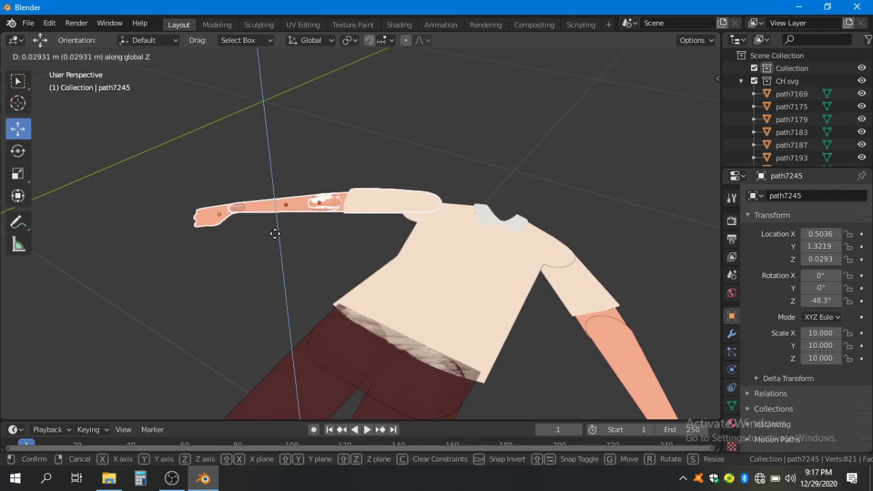
pyautogui.write('0.001')
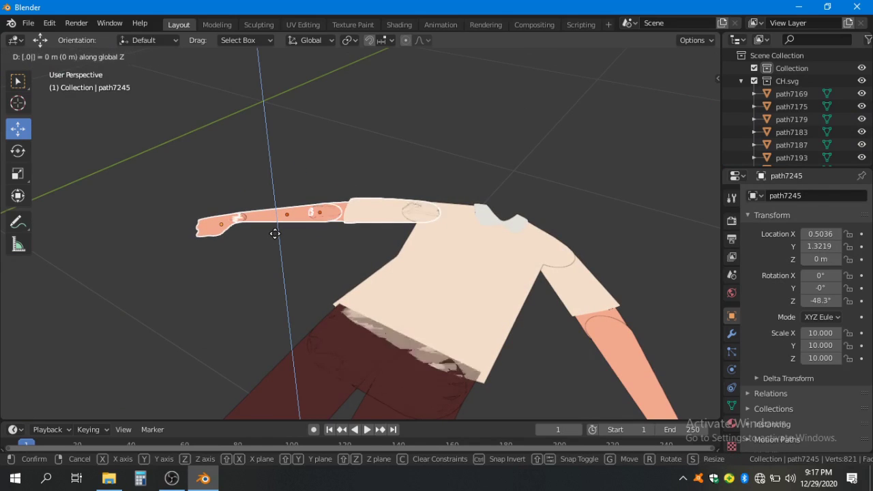
pyautogui.press('Return')
# Step: Move only that arm's forearm a further 0.001 m along Z and deselect it
pyautogui.click(275, 220)
pyautogui.scroll(2, 309, 247)
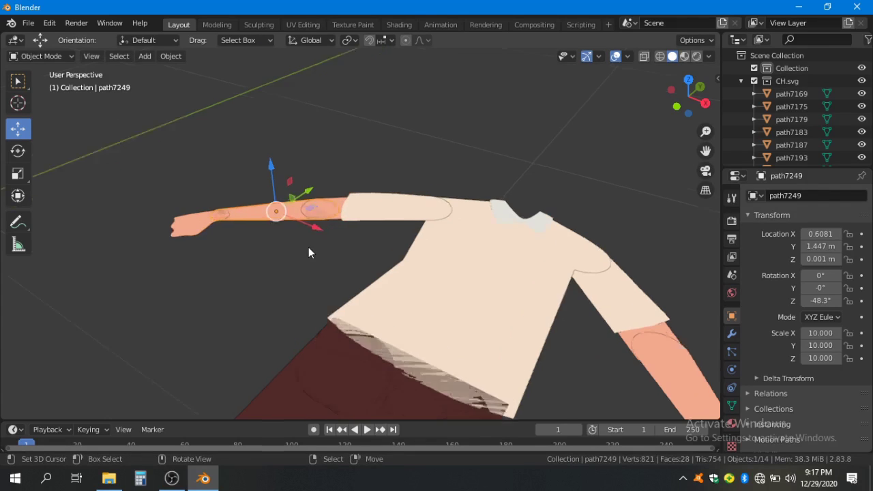
pyautogui.write('gz')
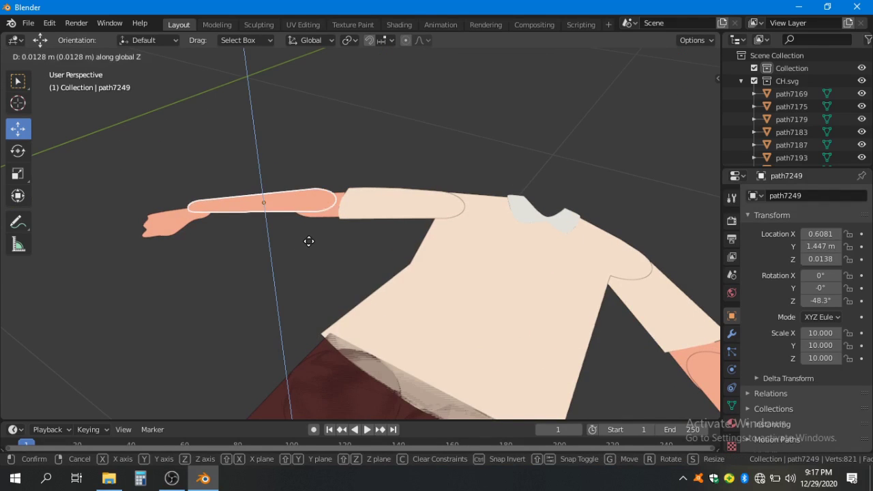
pyautogui.write('.001')
pyautogui.press('Return')
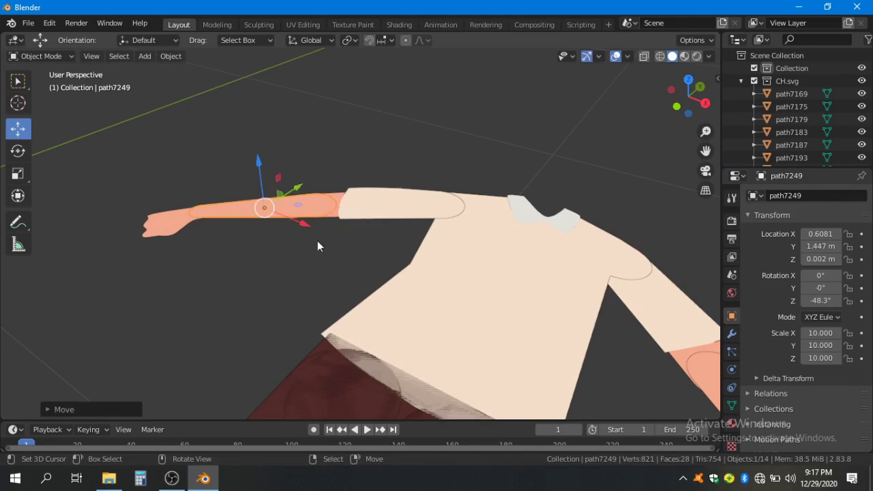
pyautogui.hotkey('alt', 'a')
# Step: Select the hips, both legs and both shoes and move them -0.001 m along Z, behind the shirt
pyautogui.scroll(-2, 394, 179)
pyautogui.moveTo(393, 179); pyautogui.dragTo(336, 301)
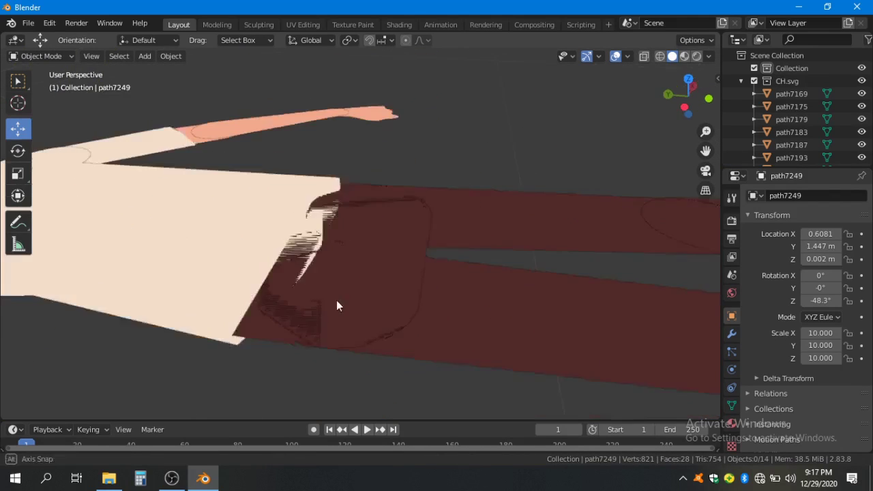
pyautogui.scroll(-3, 338, 297)
pyautogui.scroll(-4, 529, 283)
pyautogui.moveTo(529, 288); pyautogui.dragTo(503, 303)
pyautogui.press('b')
pyautogui.moveTo(642, 334); pyautogui.dragTo(314, 219)
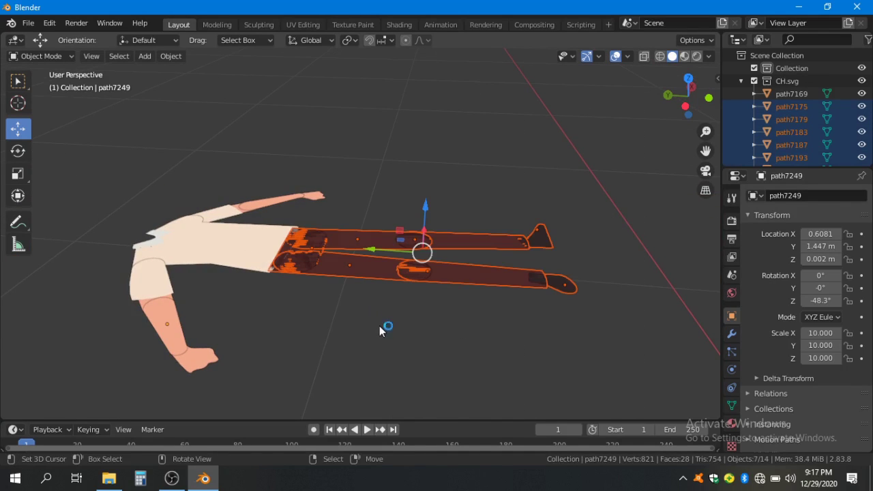
pyautogui.press('g')
pyautogui.write('z')
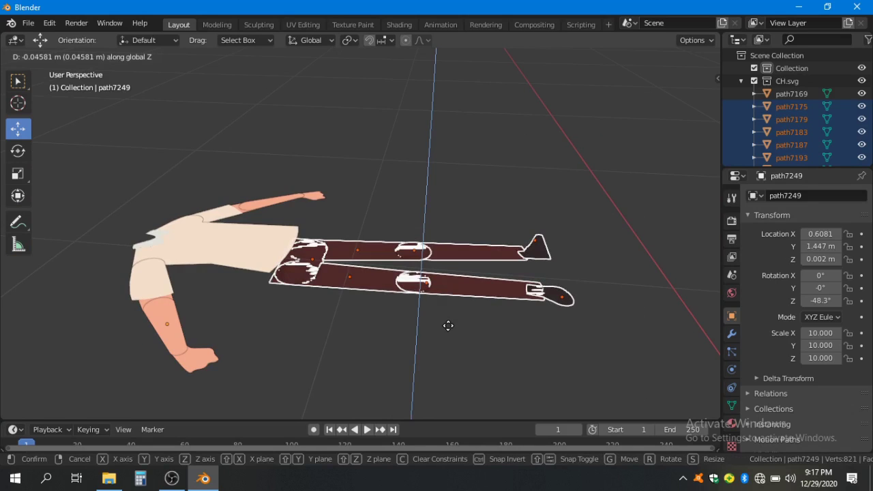
pyautogui.write('-.02')
pyautogui.press('Return')
# Step: Select the four leg pieces and both shoes without the hips and move them another -0.001 m along Z
pyautogui.scroll(3, 424, 286)
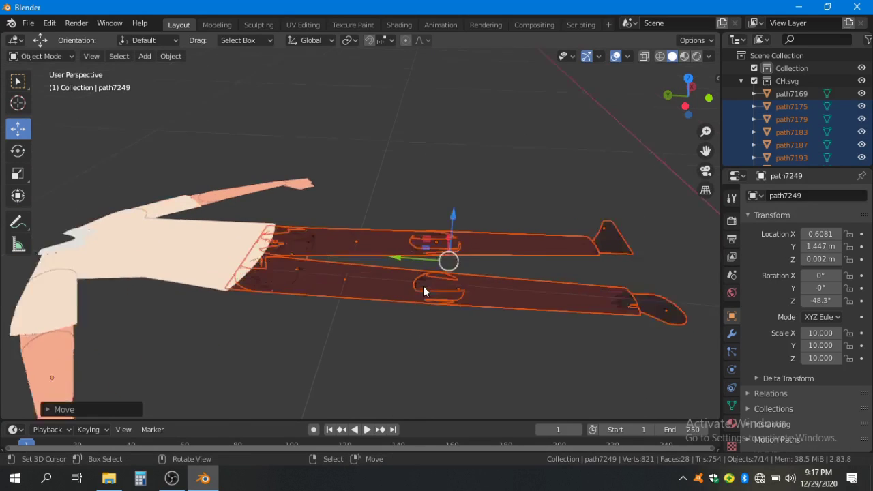
pyautogui.click(351, 304)
pyautogui.keyDown('shift'); pyautogui.click(529, 238); pyautogui.keyUp('shift')
pyautogui.keyDown('shift'); pyautogui.click(567, 318); pyautogui.keyUp('shift')
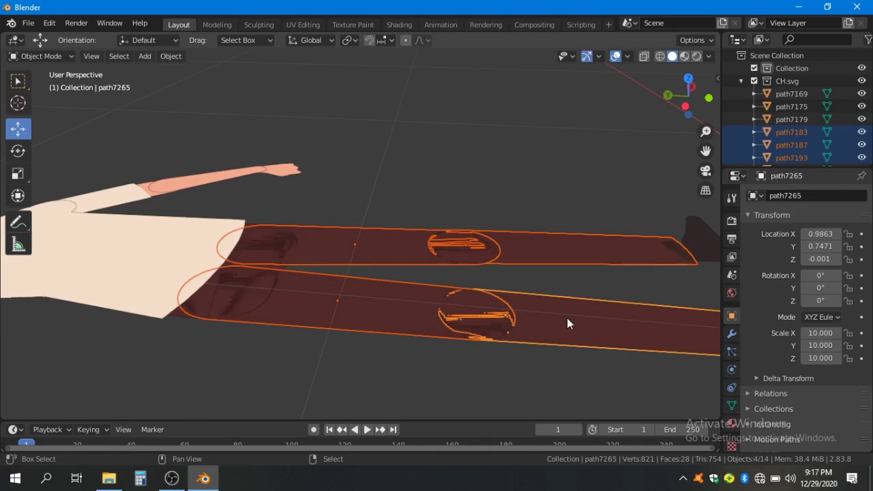
pyautogui.moveTo(572, 306); pyautogui.dragTo(388, 272)
pyautogui.keyDown('shift'); pyautogui.click(572, 290); pyautogui.keyUp('shift')
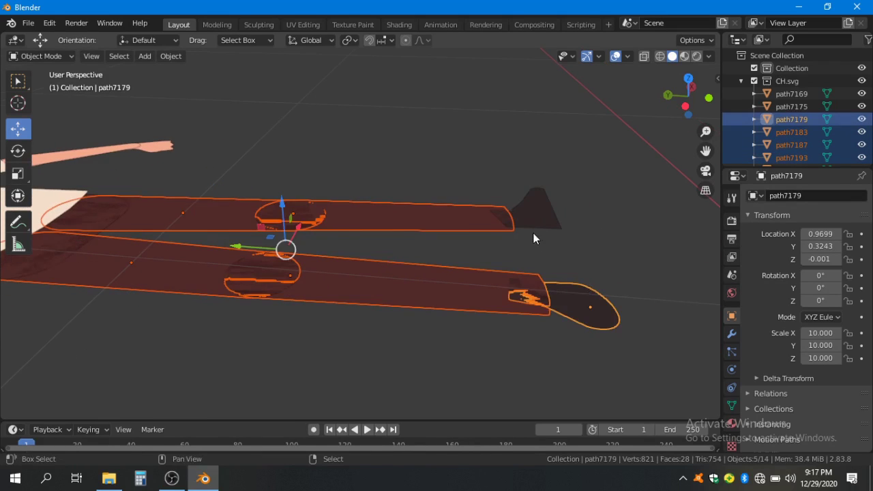
pyautogui.keyDown('shift'); pyautogui.click(535, 238); pyautogui.keyUp('shift')
pyautogui.press('g')
pyautogui.press('z')
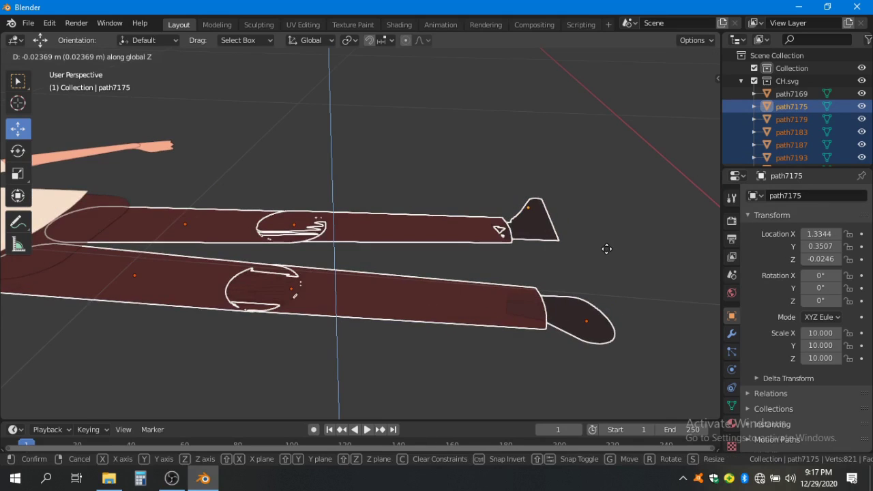
pyautogui.click(607, 249)
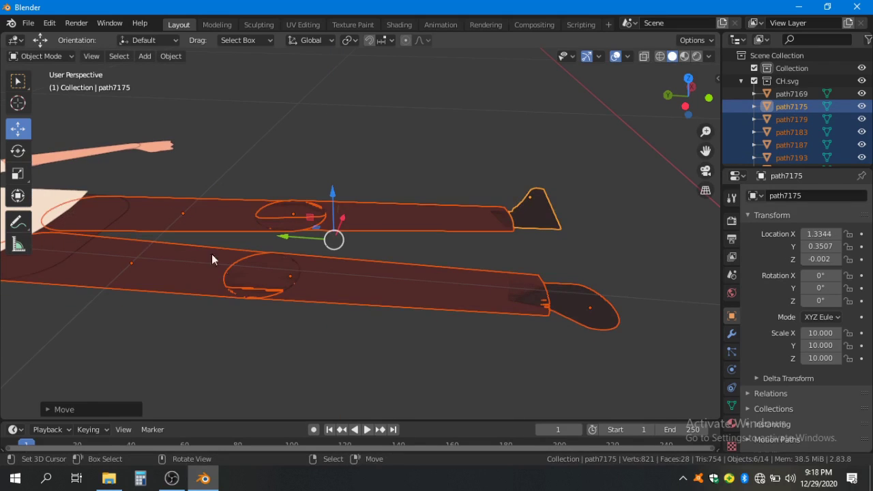
# Step: Move both lower legs 0.001 m along Z, in front of the shoes, and deselect everything
pyautogui.scroll(-2, 349, 291)
pyautogui.click(375, 268)
pyautogui.keyDown('shift'); pyautogui.click(412, 225); pyautogui.keyUp('shift')
pyautogui.write('g')
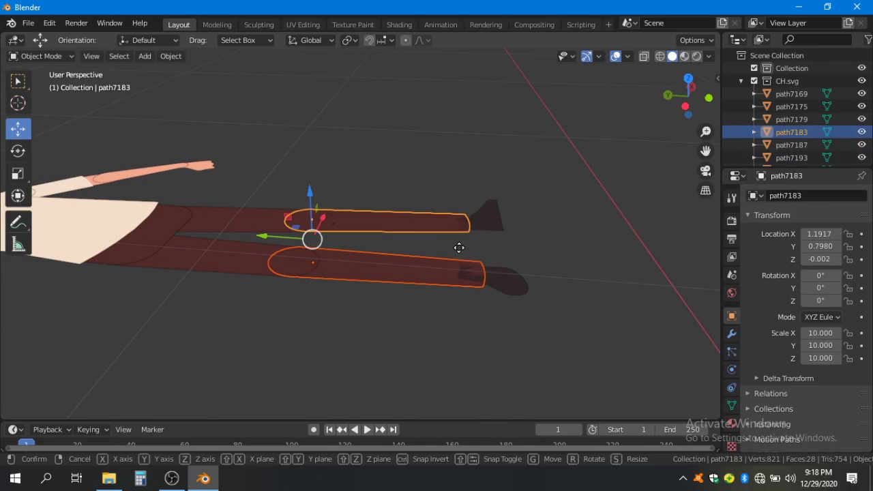
pyautogui.write('z0.001')
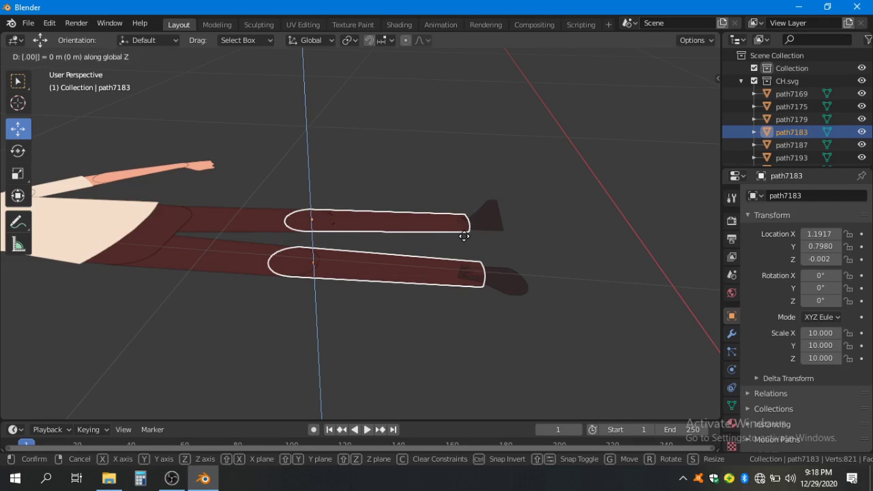
pyautogui.press('Return')
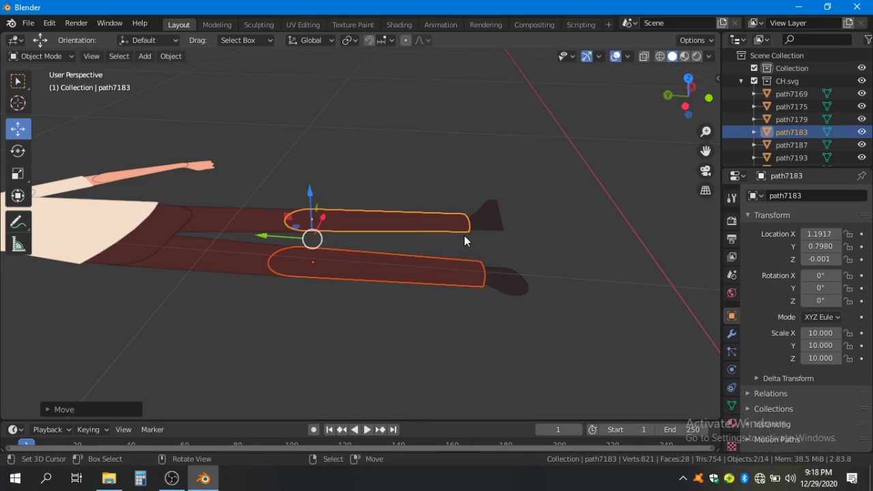
pyautogui.press('a')
pyautogui.press('a')
# Step: Switch to the top view and check the layering of the assembled body from collar to shoes
pyautogui.scroll(-2, 458, 241)
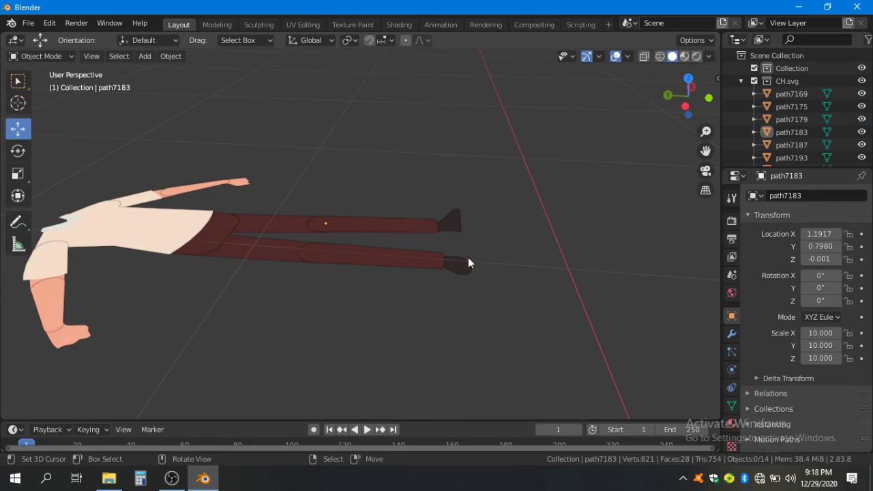
pyautogui.moveTo(468, 258); pyautogui.dragTo(435, 287)
pyautogui.press('KP_7')
pyautogui.scroll(-2, 411, 288)
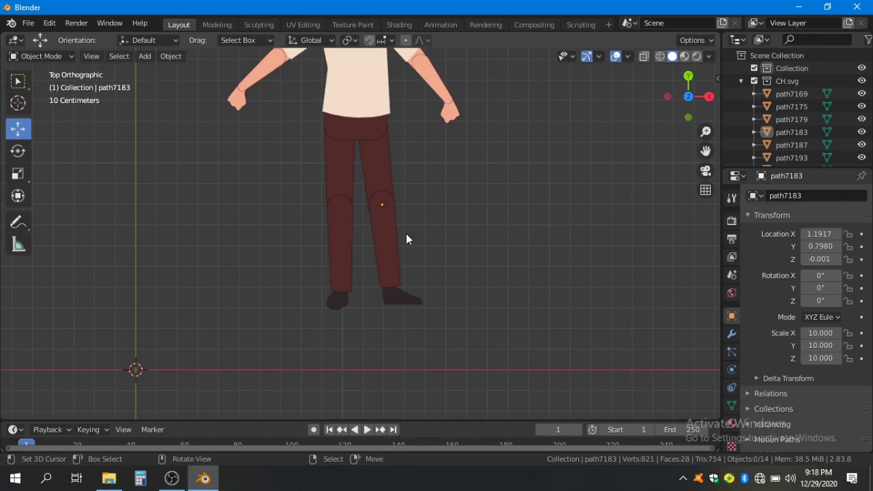
pyautogui.moveTo(406, 233); pyautogui.dragTo(404, 296)
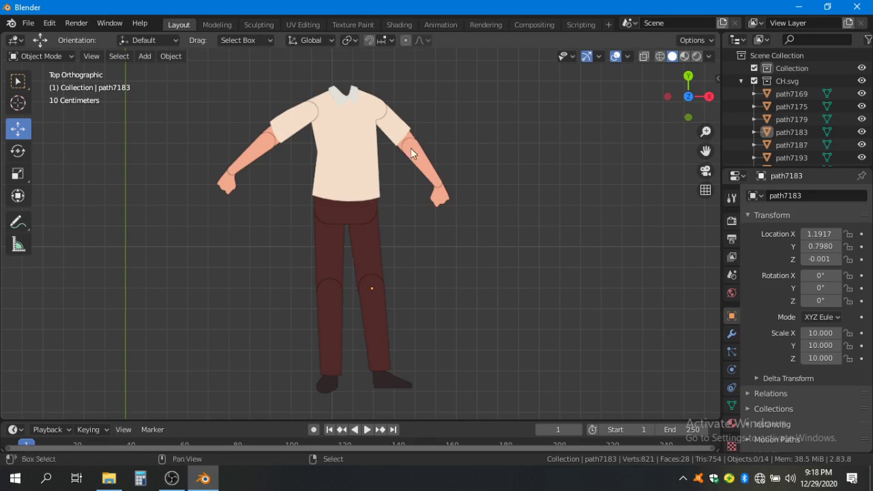
pyautogui.moveTo(410, 148); pyautogui.dragTo(407, 185)
pyautogui.moveTo(407, 269)
pyautogui.mouseDown()
pyautogui.moveTo(423, 220)
pyautogui.moveTo(419, 260)
pyautogui.mouseUp()
pyautogui.scroll(-2, 433, 238)
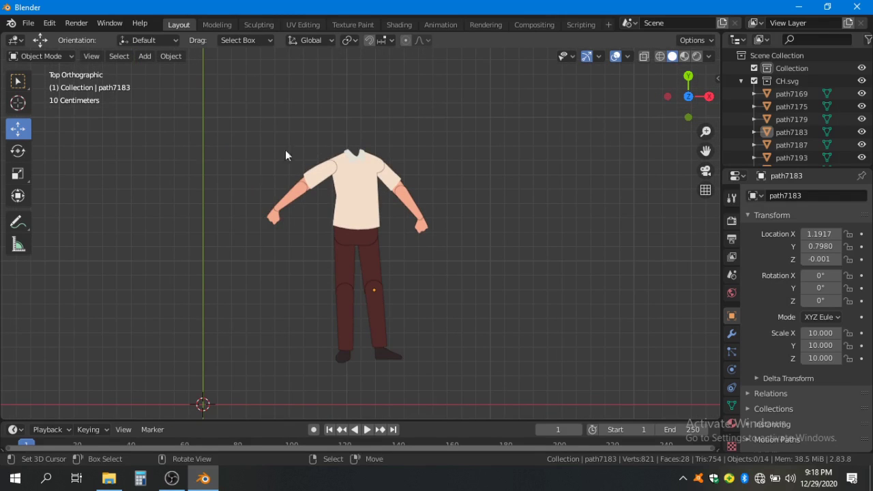
# Step: Select all body parts and move the character so its feet stand at the world origin, then deselect it
pyautogui.moveTo(249, 124); pyautogui.dragTo(467, 386)
pyautogui.press('g')
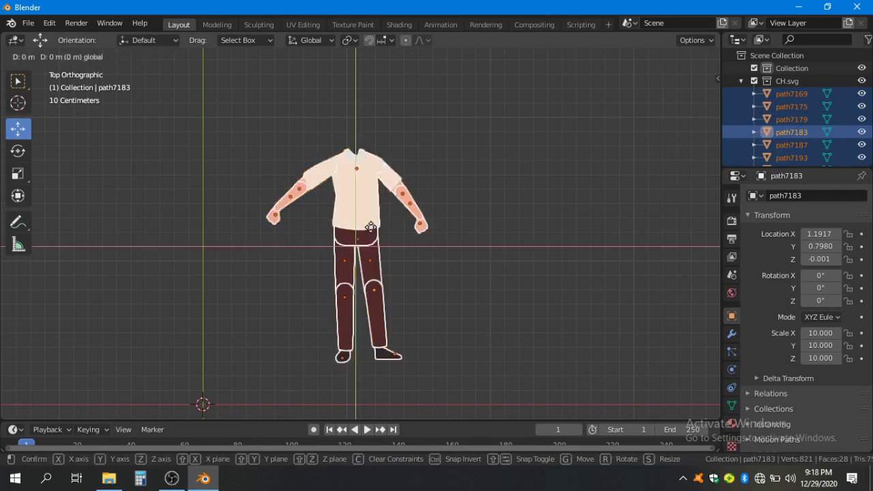
pyautogui.moveTo(218, 264); pyautogui.dragTo(217, 266)
pyautogui.moveTo(203, 317); pyautogui.dragTo(376, 280)
pyautogui.rightClick(446, 297)
pyautogui.scroll(2, 445, 297)
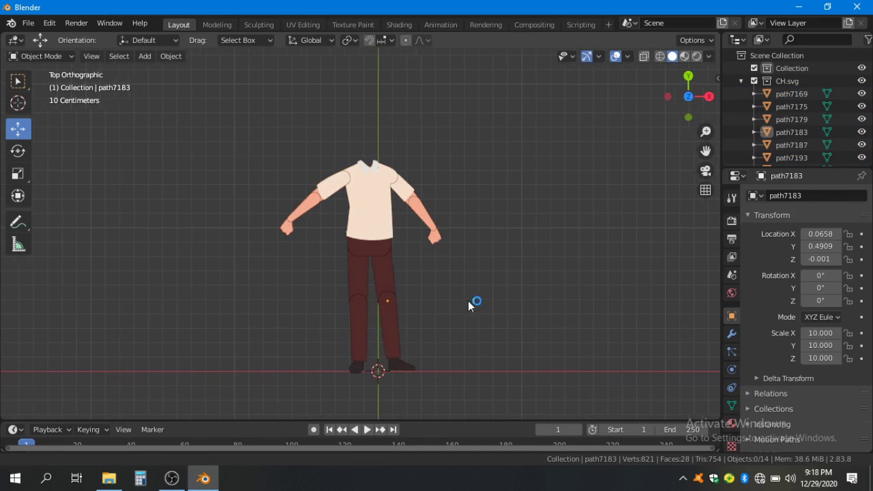
# Step: Import face1.png from the Desktop folder Charecter\Face as an image plane
pyautogui.click(29, 26)
pyautogui.moveTo(64, 192)
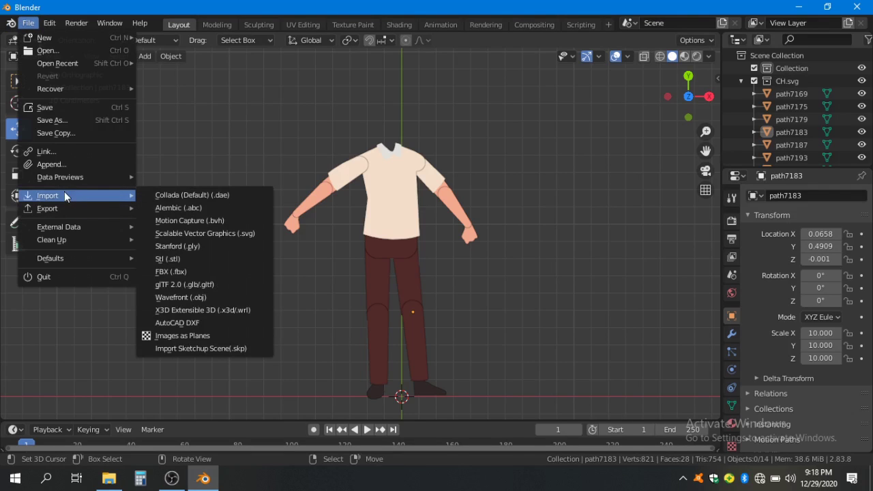
pyautogui.click(188, 336)
pyautogui.click(157, 201)
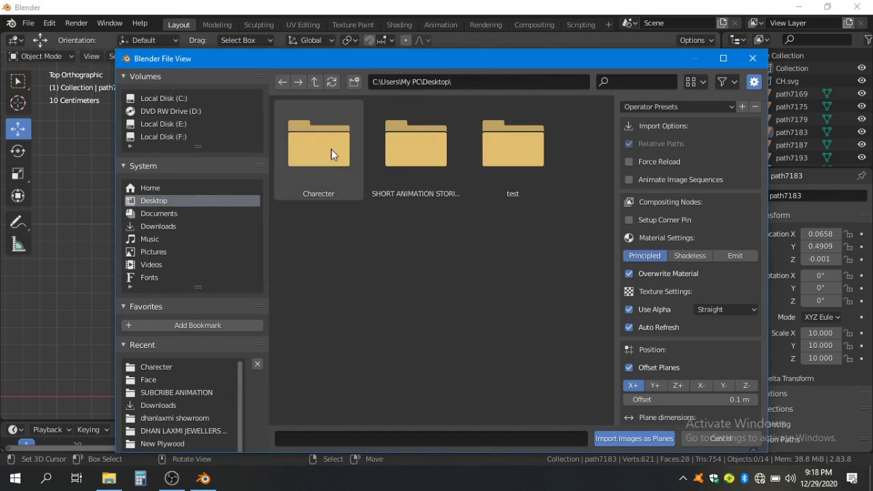
pyautogui.doubleClick(331, 149)
pyautogui.doubleClick(317, 150)
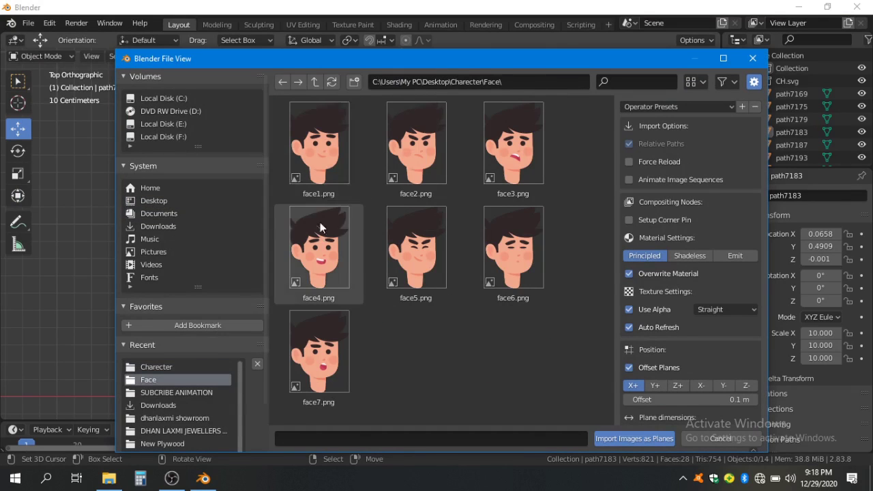
pyautogui.click(318, 146)
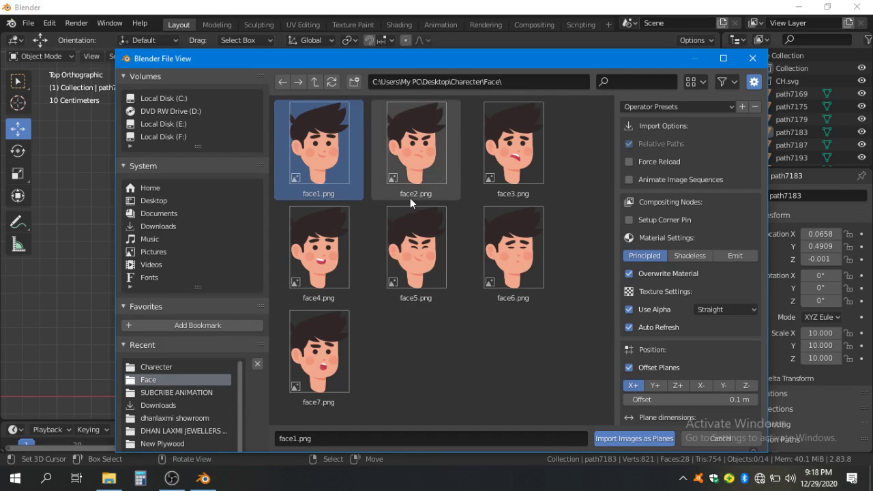
pyautogui.click(625, 439)
# Step: Set the solid viewport shading colour to Texture so the face image is displayed on its plane
pyautogui.scroll(-2, 429, 340)
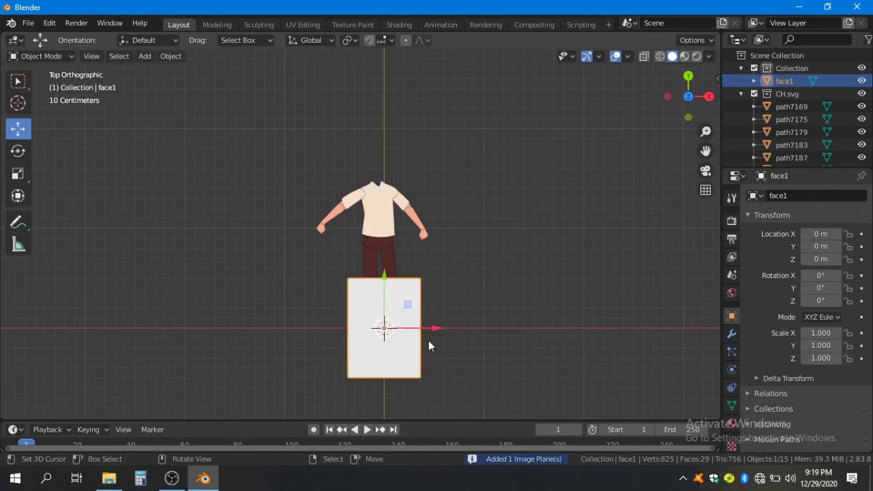
pyautogui.click(709, 56)
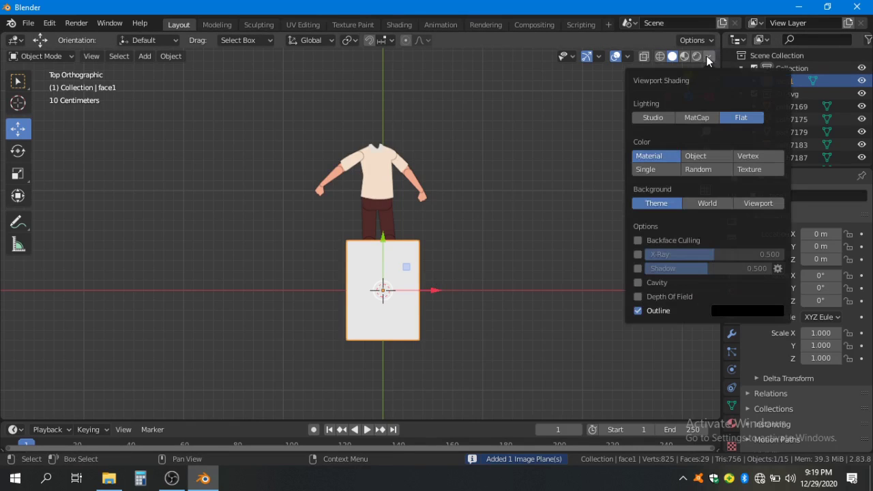
pyautogui.click(749, 169)
# Step: Scale the face plane down to about 0.476 and move it along Y to about 1.49 m, near the shirt collar
pyautogui.scroll(2, 422, 293)
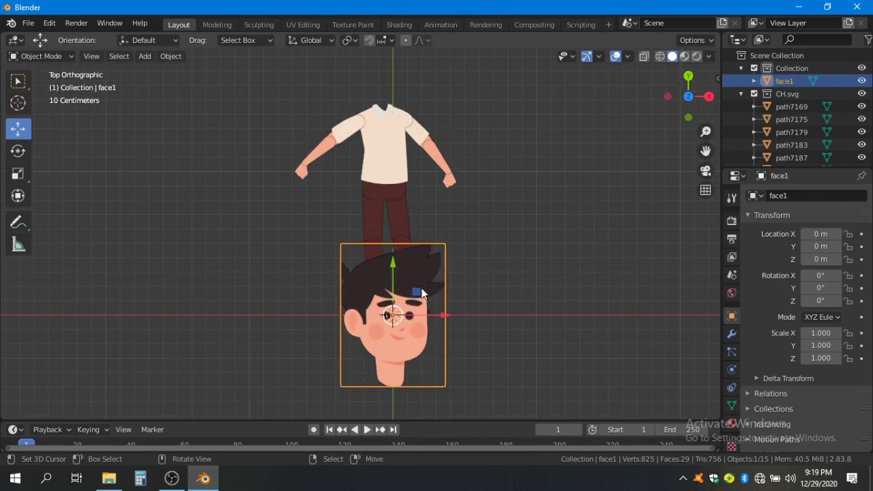
pyautogui.press('s')
pyautogui.click(459, 300)
pyautogui.press('g')
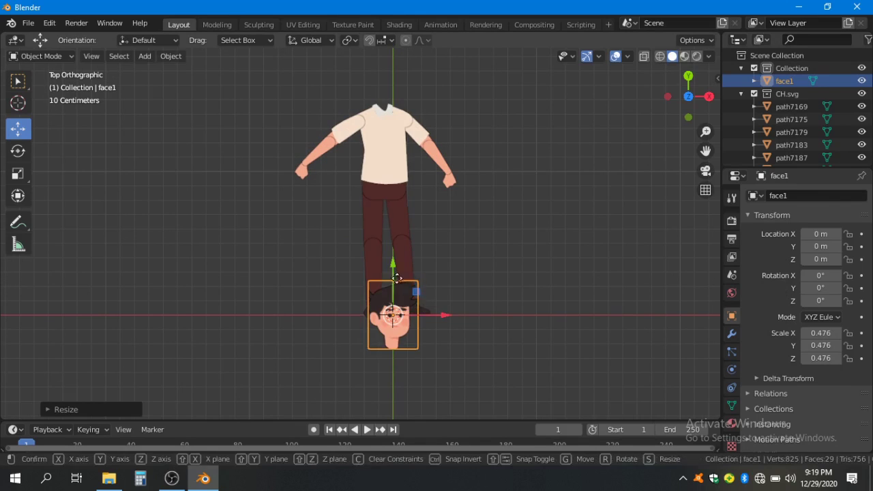
pyautogui.press('y')
pyautogui.click(375, 47)
pyautogui.scroll(5, 449, 252)
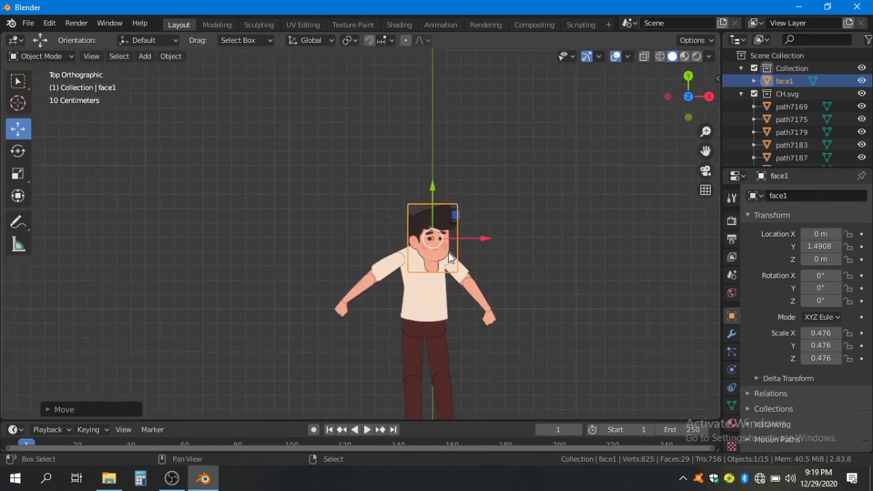
# Step: Position the face plane at about X -0.052 m, Y 1.64 m so the neck fits the collar, and scale it to about 0.448
pyautogui.scroll(1, 560, 253)
pyautogui.moveTo(478, 282); pyautogui.dragTo(320, 278)
pyautogui.moveTo(413, 217); pyautogui.dragTo(410, 160)
pyautogui.moveTo(453, 183); pyautogui.dragTo(431, 180)
pyautogui.press('a')
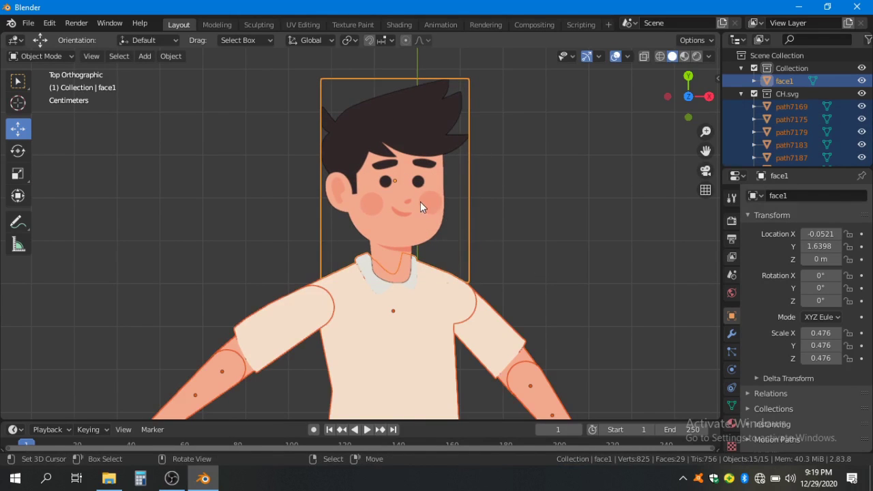
pyautogui.click(420, 202)
pyautogui.press('s')
pyautogui.click(539, 243)
# Step: Move the face plane -0.001 m along Z so the neck sits behind the shirt collar
pyautogui.moveTo(389, 286); pyautogui.dragTo(495, 183)
pyautogui.write('gz')
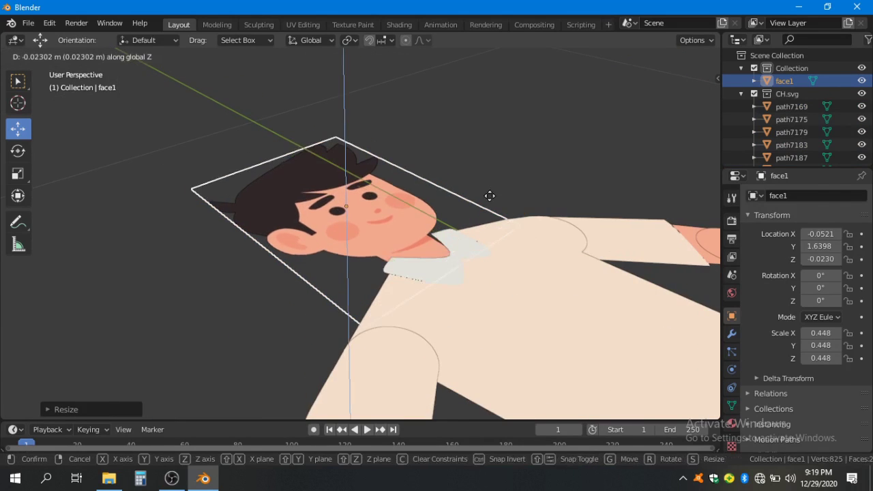
pyautogui.write('-.001')
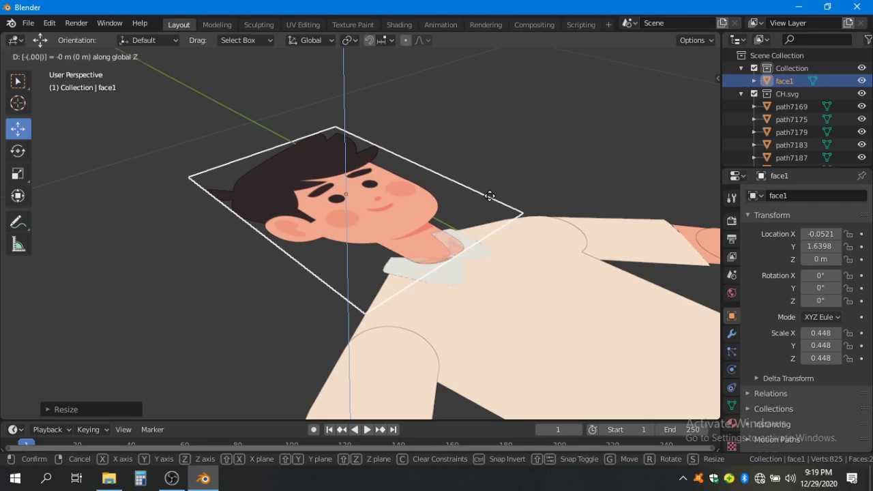
pyautogui.press('Return')
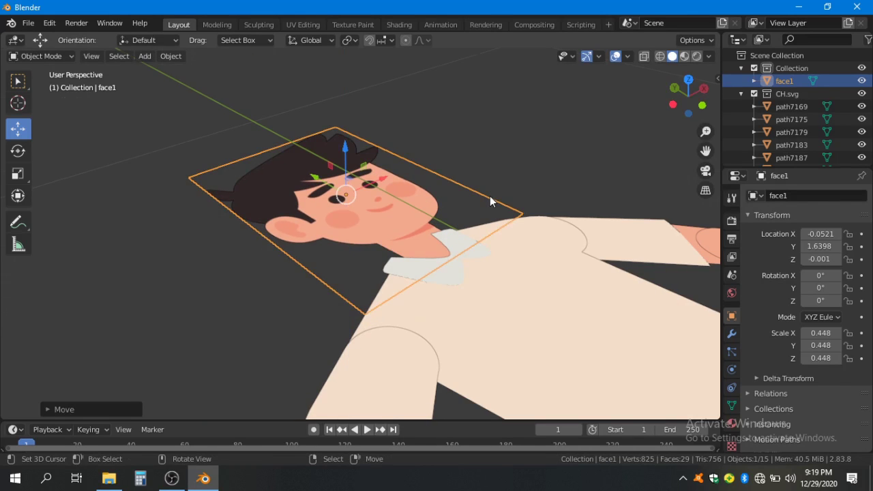
# Step: Shift the face plane along X to about -0.066 m so the neck sits centred in the shirt collar
pyautogui.press('KP_7')
pyautogui.press('g')
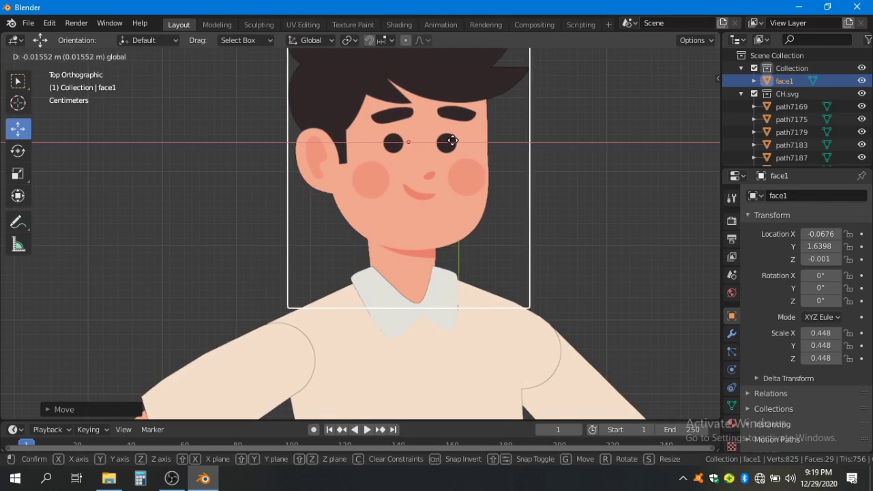
pyautogui.click(475, 244)
pyautogui.scroll(-7, 471, 232)
pyautogui.moveTo(392, 289); pyautogui.dragTo(391, 222)
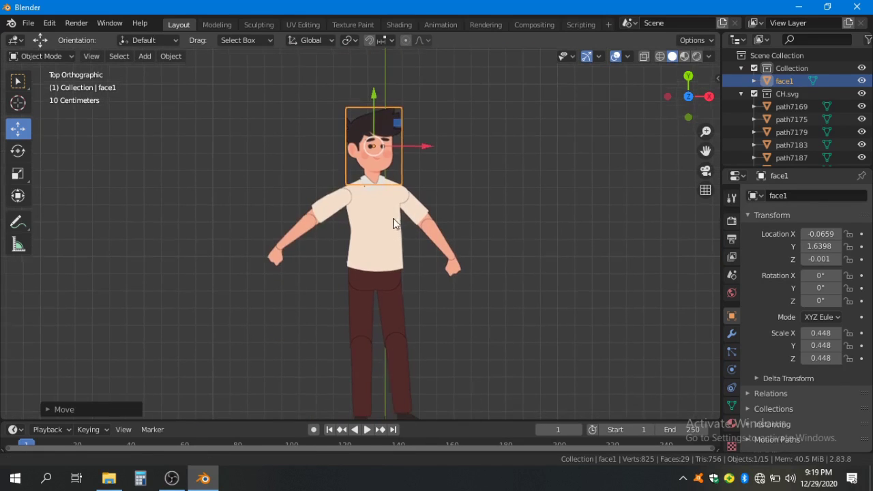
pyautogui.click(460, 260)
# Step: Select every body part together with the face plane and join them into the single object face1
pyautogui.moveTo(396, 309); pyautogui.dragTo(433, 315)
pyautogui.scroll(2, 439, 149)
pyautogui.moveTo(439, 150); pyautogui.dragTo(429, 206)
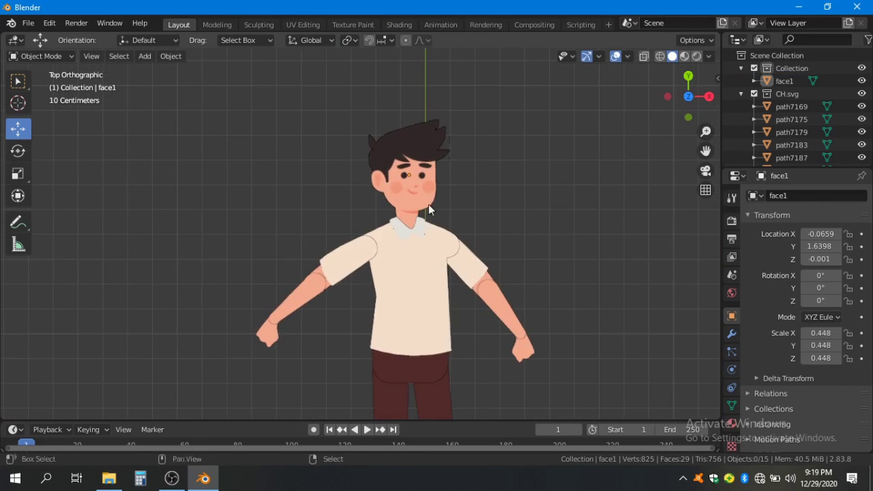
pyautogui.moveTo(486, 273); pyautogui.dragTo(457, 178)
pyautogui.scroll(-2, 442, 230)
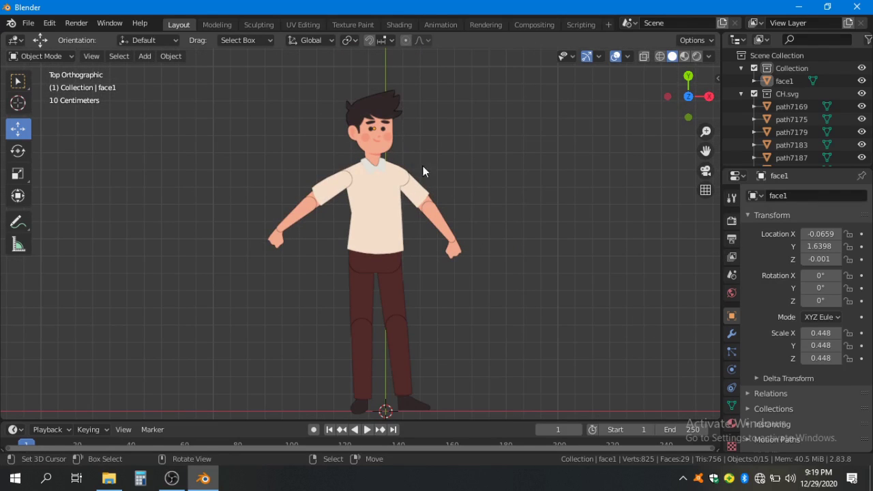
pyautogui.scroll(-2, 410, 232)
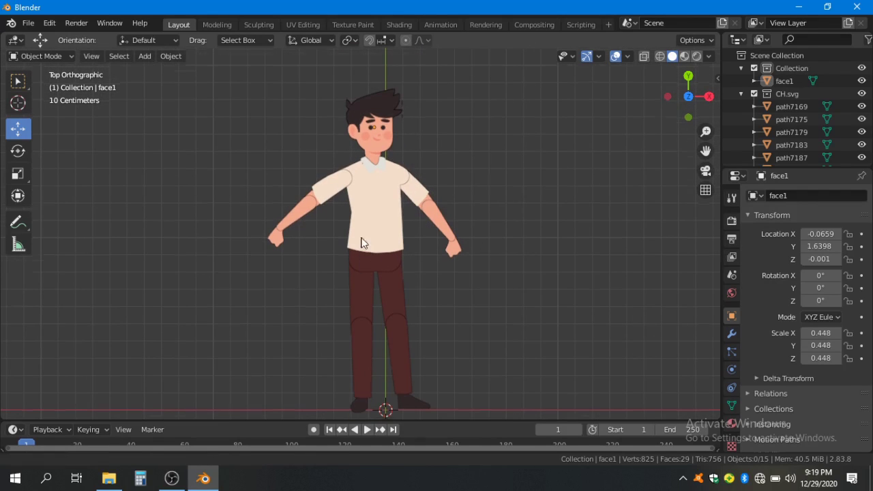
pyautogui.press('a')
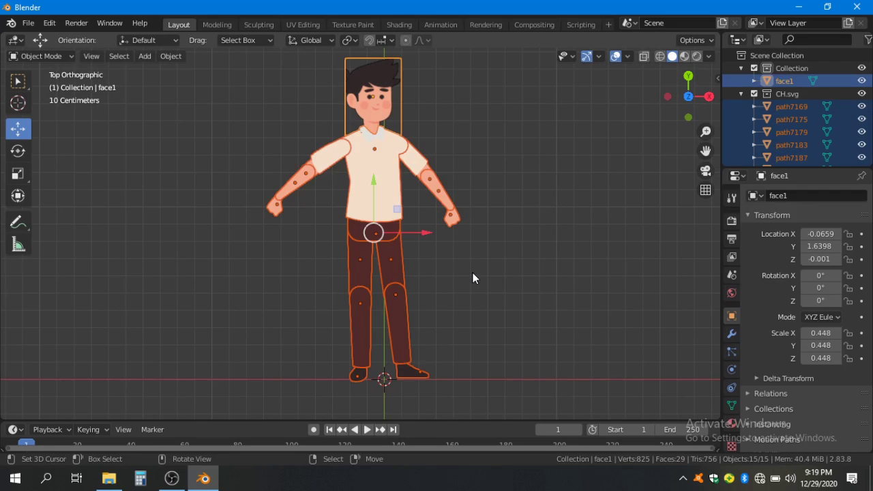
pyautogui.hotkey('ctrl', 'j')
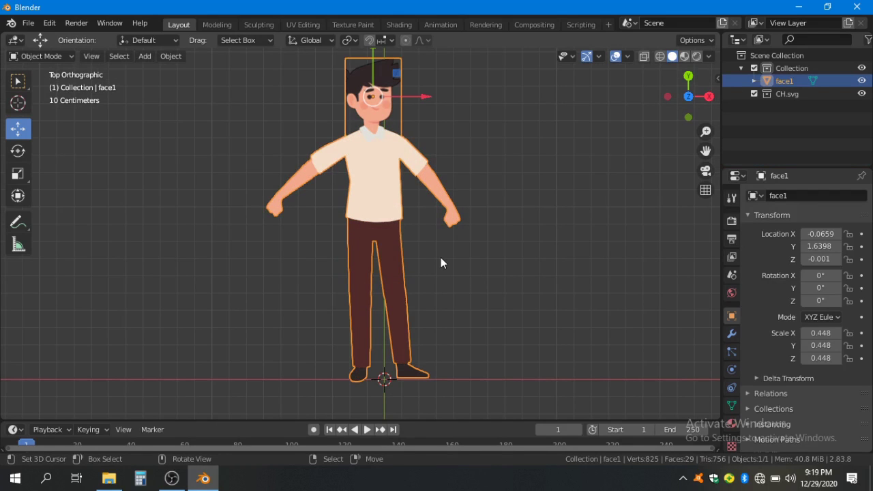
# Step: Set the joined character's origin to the 3D cursor and rotate it 90° about X so it stands upright in front view
pyautogui.click(171, 56)
pyautogui.moveTo(204, 84)
pyautogui.click(337, 111)
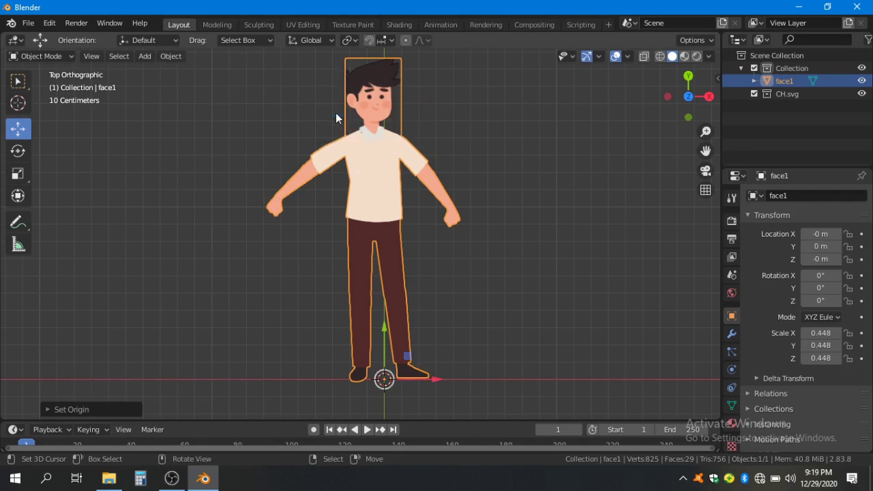
pyautogui.write('rx90')
pyautogui.press('Return')
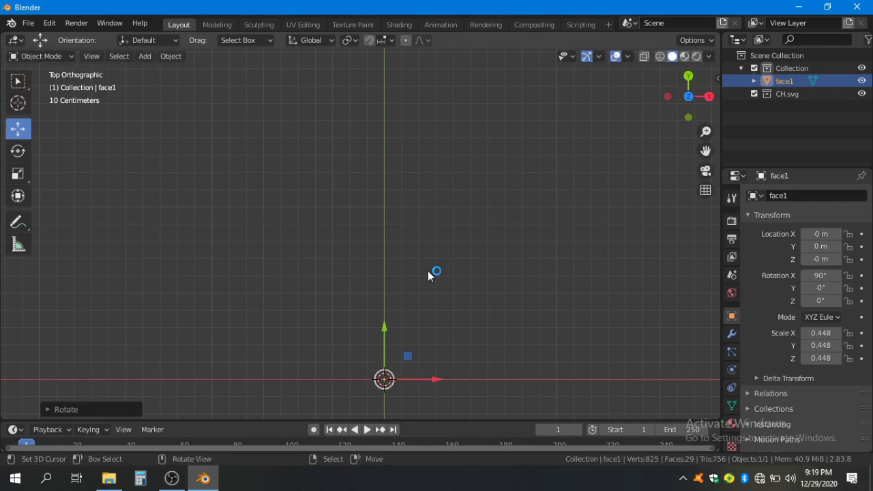
pyautogui.press('KP_1')
pyautogui.moveTo(429, 179); pyautogui.dragTo(429, 282)
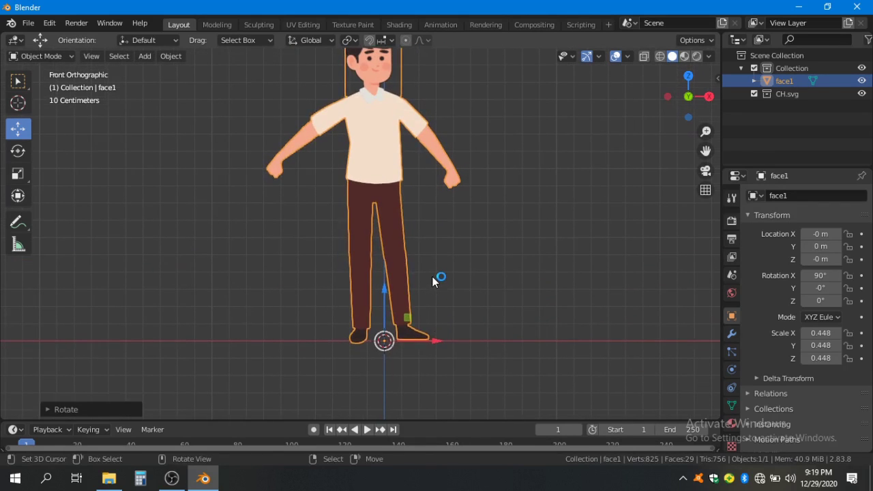
# Step: Add a single-bone armature and move it to the character's waist at about X -0.048 m, Z 0.879 m
pyautogui.hotkey('alt', 'a')
pyautogui.moveTo(434, 236); pyautogui.dragTo(424, 268)
pyautogui.hotkey('shift', 'a')
pyautogui.moveTo(425, 265)
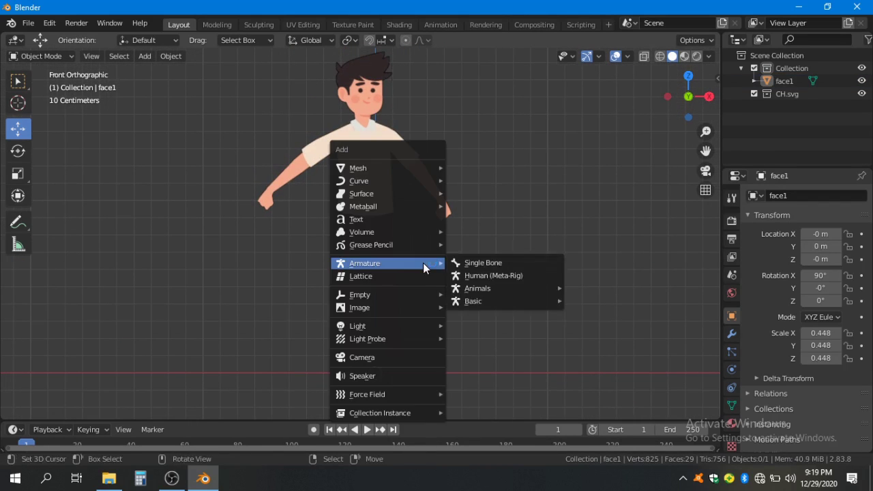
pyautogui.click(486, 263)
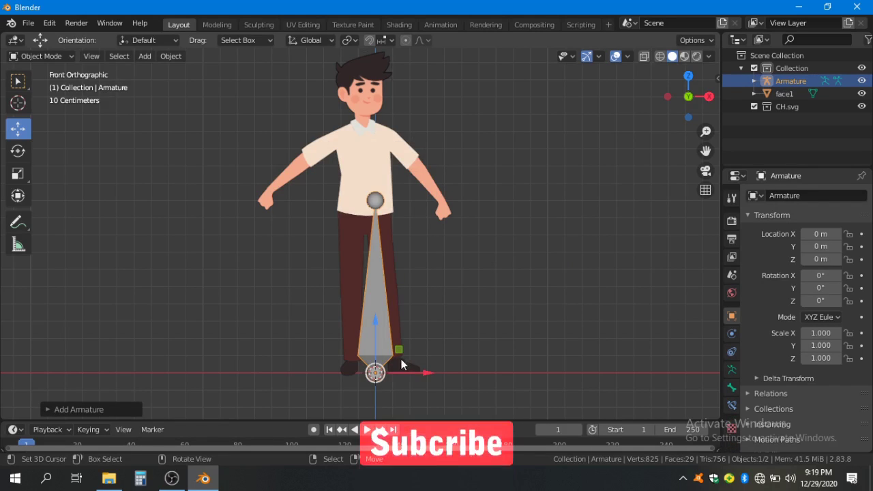
pyautogui.press('g')
pyautogui.click(392, 200)
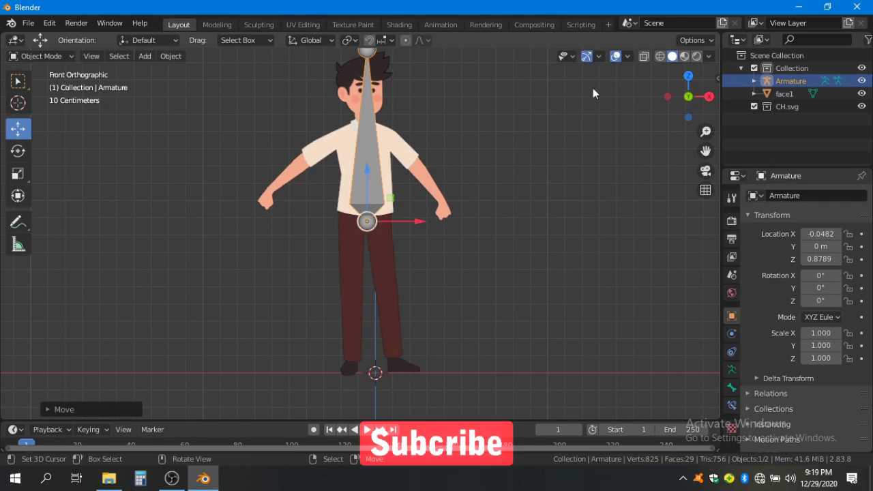
# Step: Put the armature in Edit Mode and display the viewport as wireframe with X-ray off
pyautogui.click(644, 56)
pyautogui.keyDown('shift'); pyautogui.moveTo(416, 198); pyautogui.dragTo(474, 275); pyautogui.keyUp('shift')
pyautogui.press('Tab')
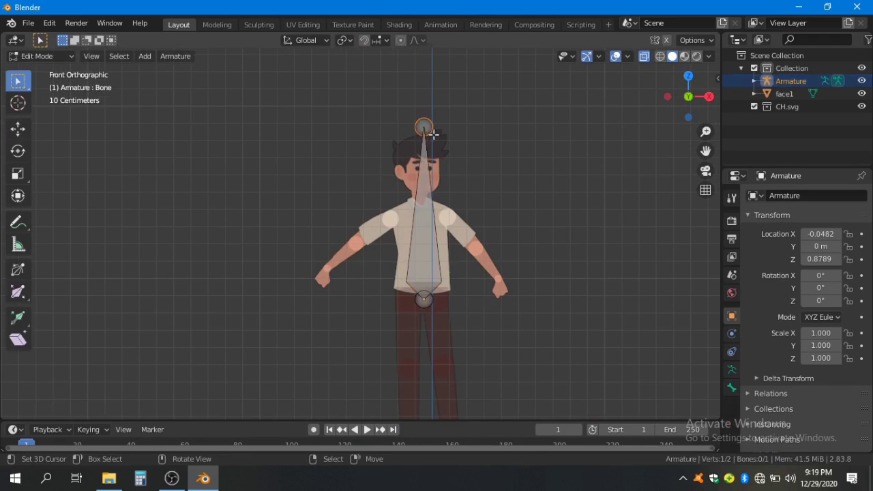
pyautogui.click(644, 57)
pyautogui.click(660, 57)
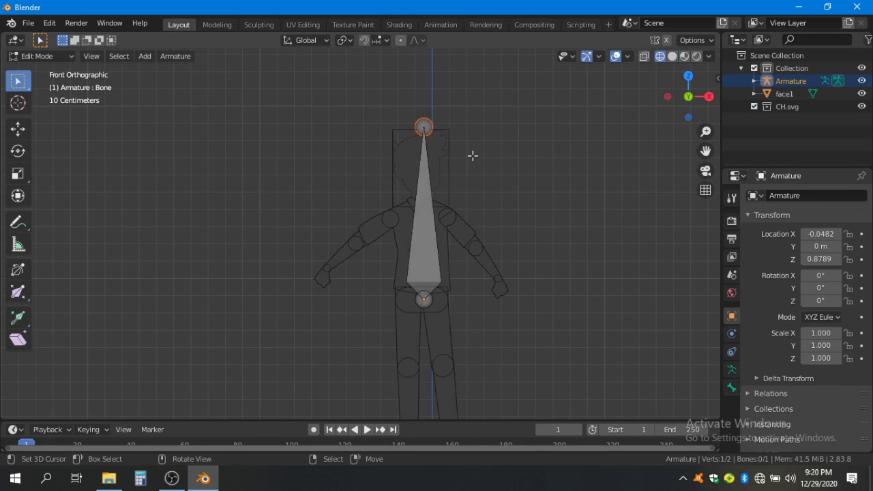
# Step: Lower the spine bone's tip to the collar and extrude a head bone straight up along Z to the top of the head
pyautogui.click(18, 124)
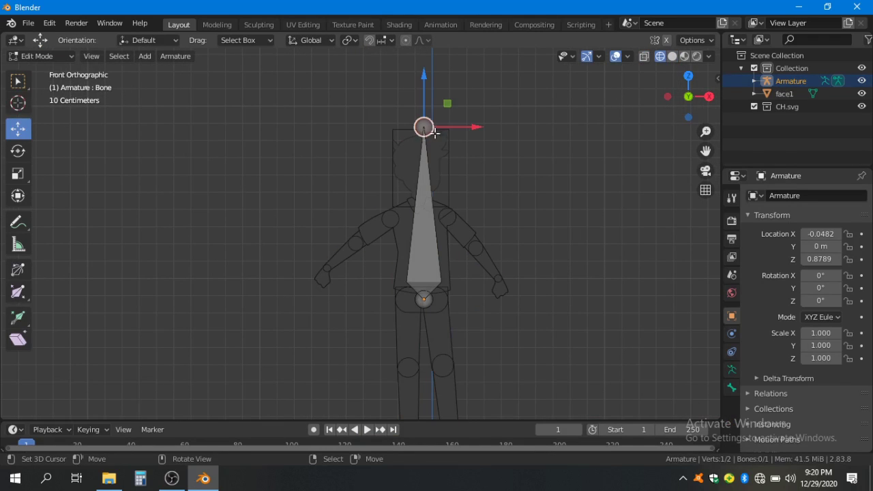
pyautogui.moveTo(446, 103); pyautogui.dragTo(444, 182)
pyautogui.scroll(5, 437, 188)
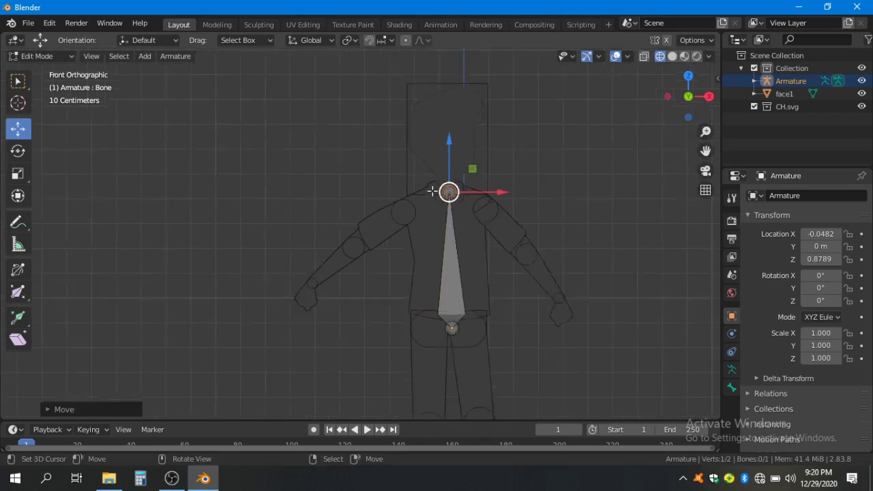
pyautogui.press('e')
pyautogui.press('z')
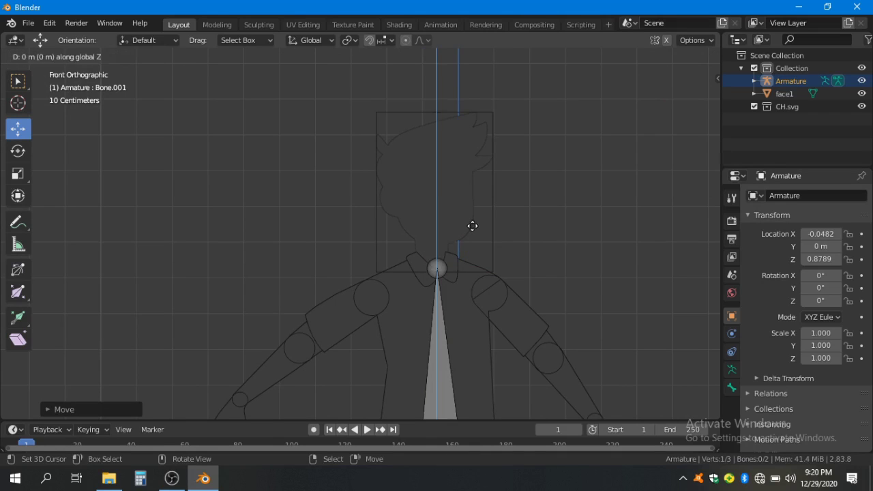
pyautogui.click(478, 73)
pyautogui.scroll(-3, 423, 201)
pyautogui.scroll(3, 359, 189)
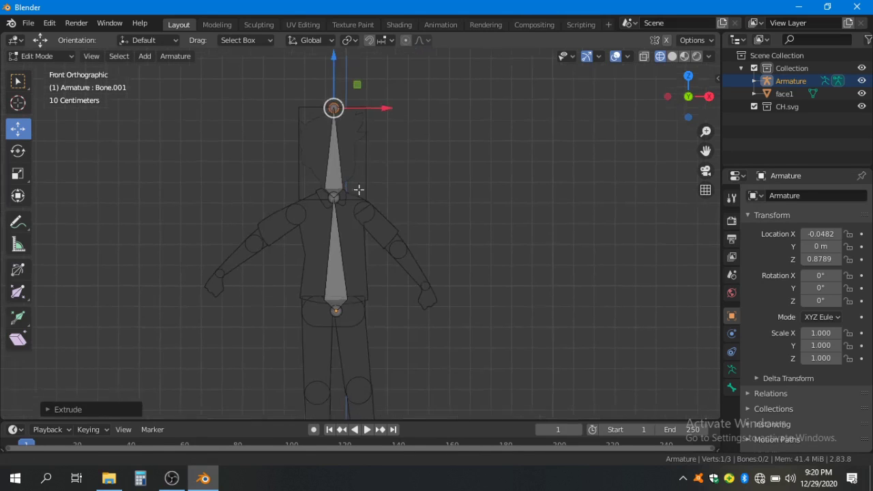
# Step: Extrude a shoulder bone from the neck joint to the centre of the shoulder circle on the +X side
pyautogui.click(327, 183)
pyautogui.scroll(3, 358, 172)
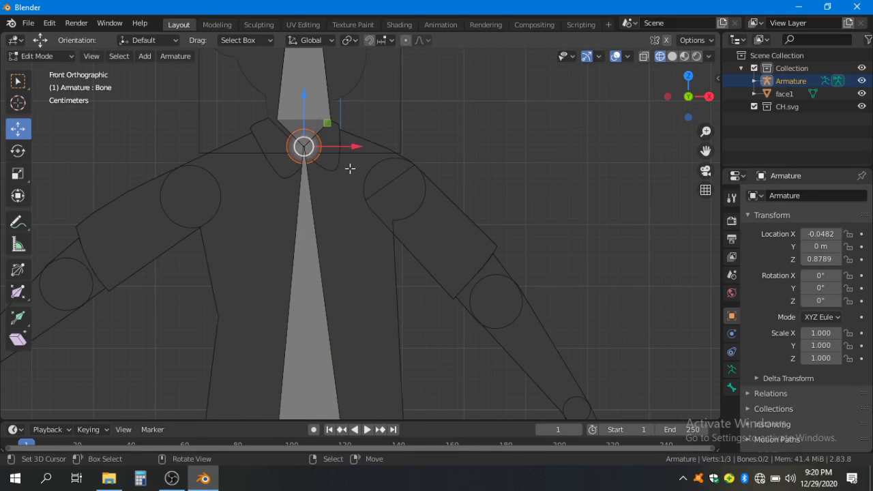
pyautogui.press('e')
pyautogui.click(445, 215)
pyautogui.scroll(-3, 413, 208)
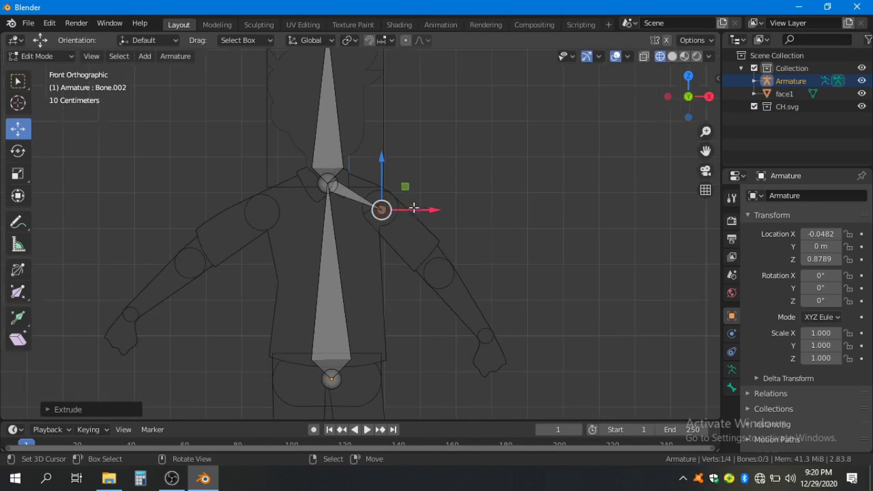
# Step: Extrude upper arm, forearm and hand bones from the +X shoulder through the elbow and wrist into the fist
pyautogui.press('e')
pyautogui.click(471, 273)
pyautogui.press('e')
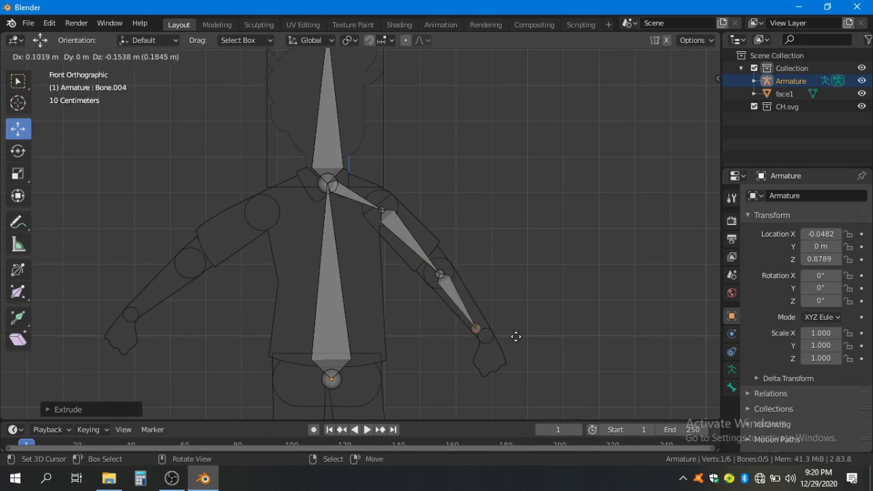
pyautogui.click(523, 346)
pyautogui.press('e')
pyautogui.click(523, 369)
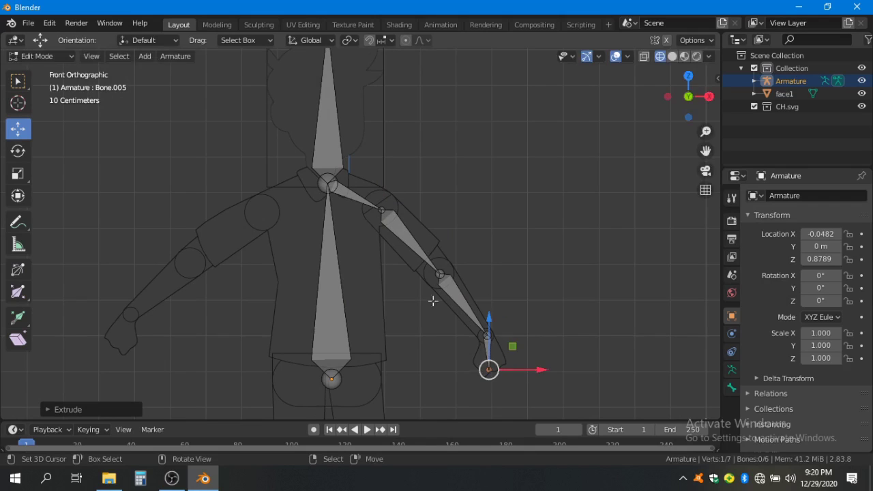
# Step: Extrude a matching chain of shoulder, upper arm, forearm and hand bones from the neck joint along the -X arm
pyautogui.click(327, 185)
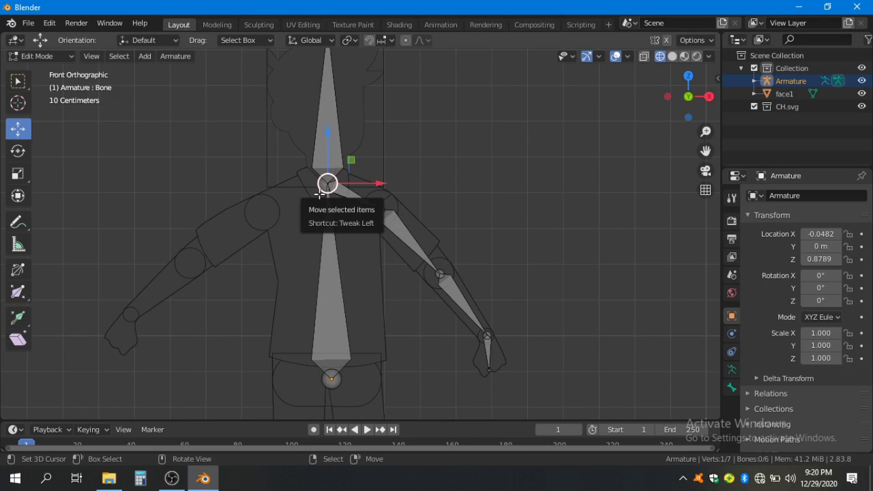
pyautogui.press('e')
pyautogui.click(253, 225)
pyautogui.press('e')
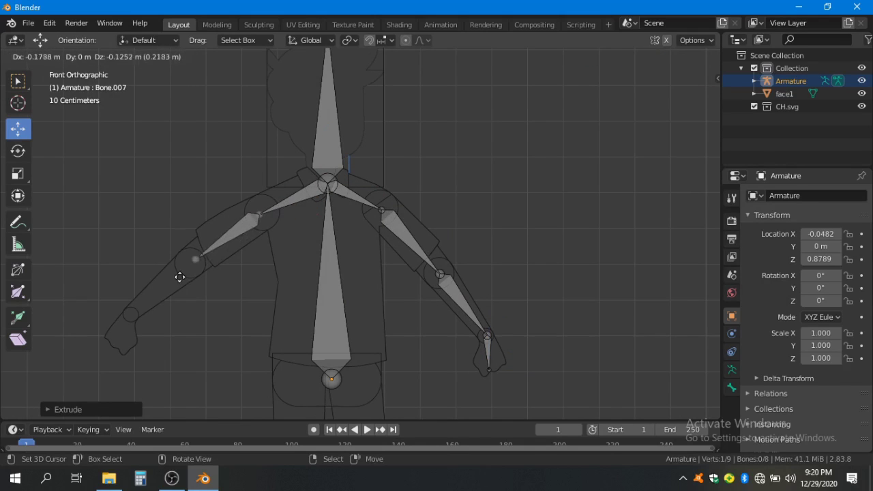
pyautogui.click(172, 280)
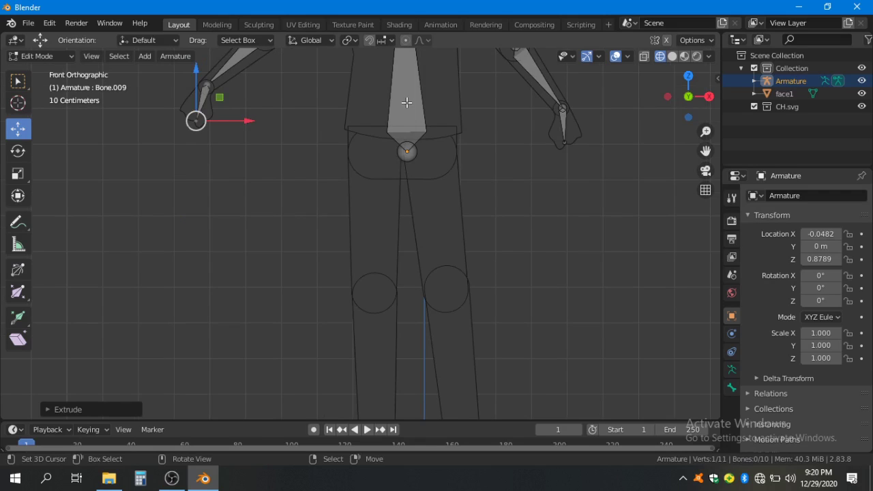
# Step: Duplicate the spine bone in place and rotate the copy 180°
pyautogui.rightClick(406, 103)
pyautogui.scroll(-1, 407, 102)
pyautogui.hotkey('shift', 'd')
pyautogui.rightClick(382, 210)
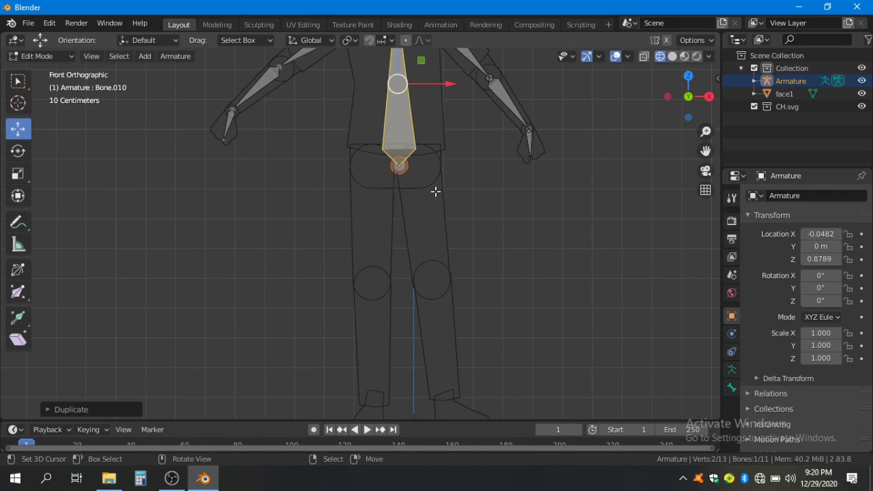
pyautogui.write('r180')
pyautogui.press('Return')
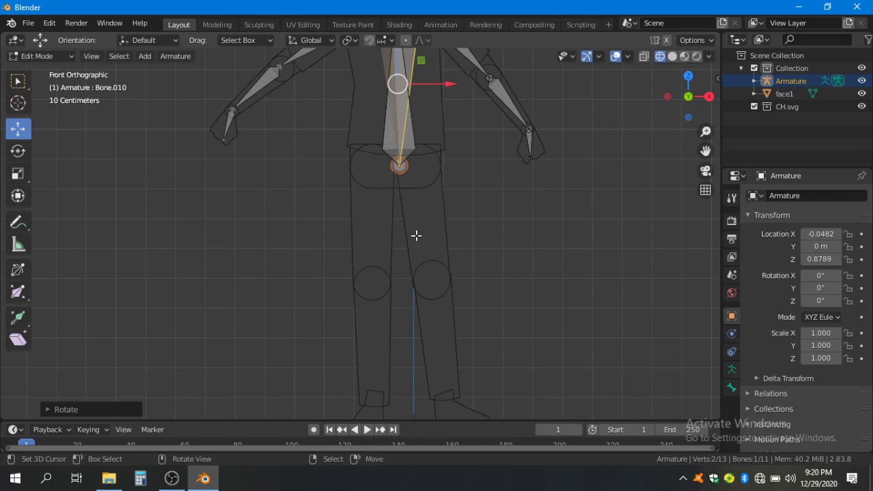
# Step: Move the duplicated bone to the hip of the -X leg and shorten it so its tip sits at the knee centre
pyautogui.scroll(-2, 416, 235)
pyautogui.press('g')
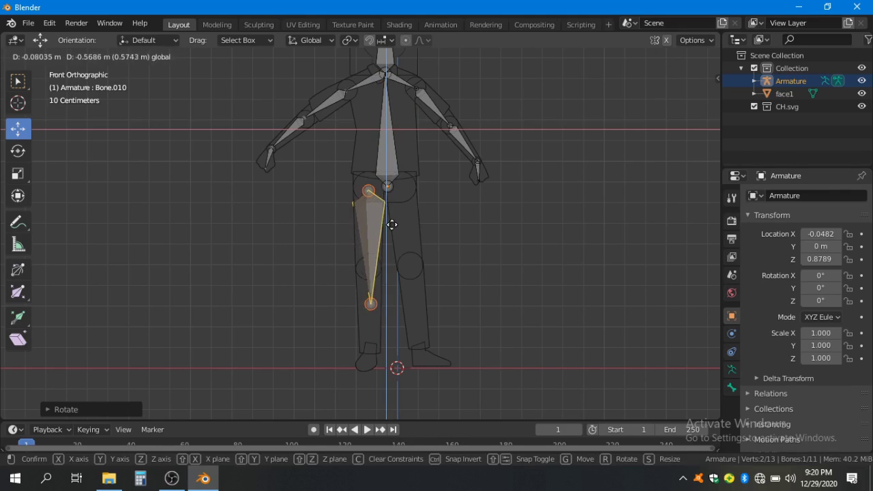
pyautogui.click(392, 226)
pyautogui.scroll(2, 345, 331)
pyautogui.click(377, 335)
pyautogui.moveTo(376, 320); pyautogui.dragTo(366, 268)
pyautogui.moveTo(414, 296)
pyautogui.mouseDown()
pyautogui.moveTo(403, 287)
pyautogui.moveTo(401, 297)
pyautogui.mouseUp()
pyautogui.moveTo(395, 314); pyautogui.dragTo(392, 249)
pyautogui.scroll(1, 391, 228)
pyautogui.moveTo(394, 217); pyautogui.dragTo(398, 216)
# Step: Extrude a shin bone down along Z from the knee to the ankle, adjust its tip, and extrude a foot bone into the shoe
pyautogui.press('e')
pyautogui.press('z')
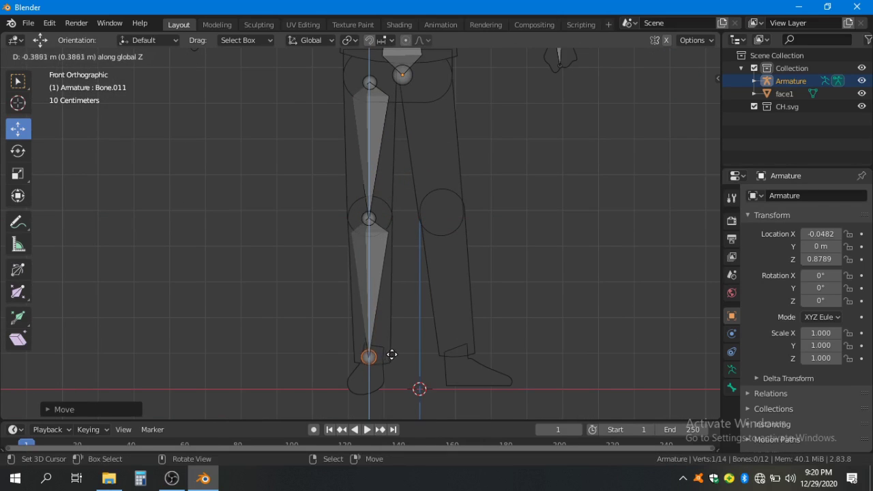
pyautogui.click(394, 355)
pyautogui.moveTo(396, 354); pyautogui.dragTo(404, 354)
pyautogui.press('e')
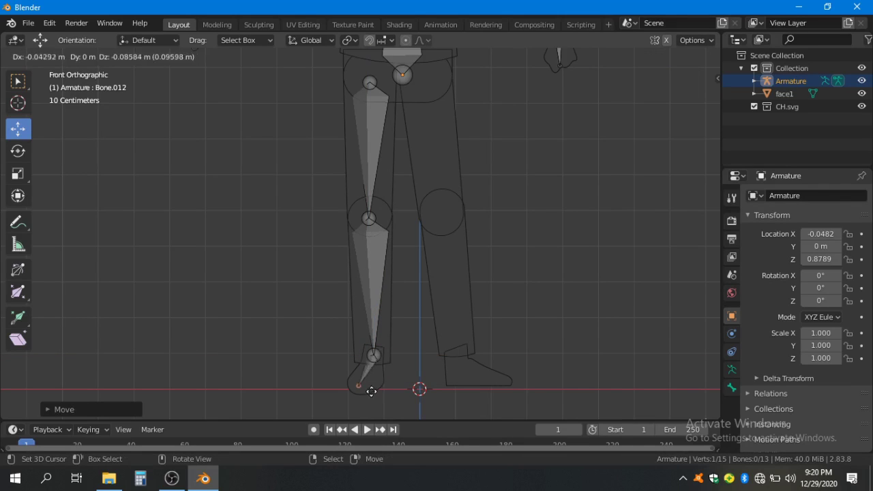
pyautogui.click(374, 396)
# Step: Duplicate the thigh, shin and foot bones and move the copies along X onto the other leg
pyautogui.click(386, 276)
pyautogui.keyDown('shift'); pyautogui.click(384, 177); pyautogui.keyUp('shift')
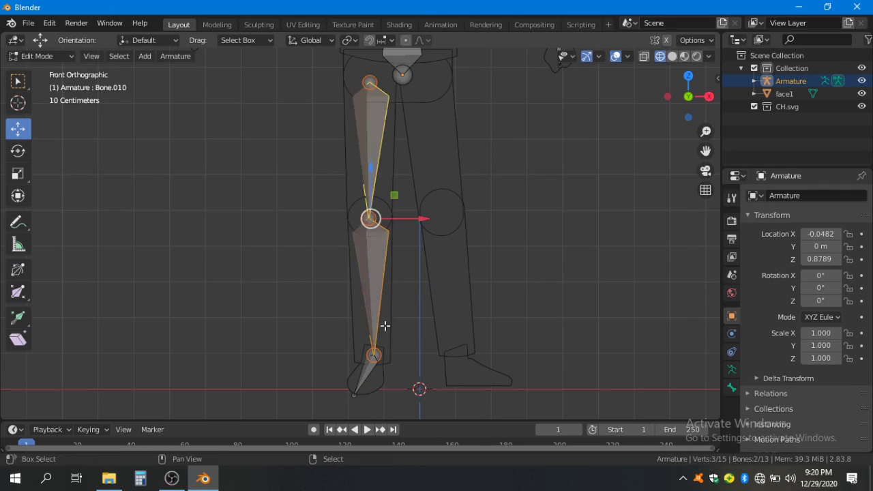
pyautogui.keyDown('shift'); pyautogui.click(368, 377); pyautogui.keyUp('shift')
pyautogui.hotkey('shift', 'd')
pyautogui.rightClick(335, 349)
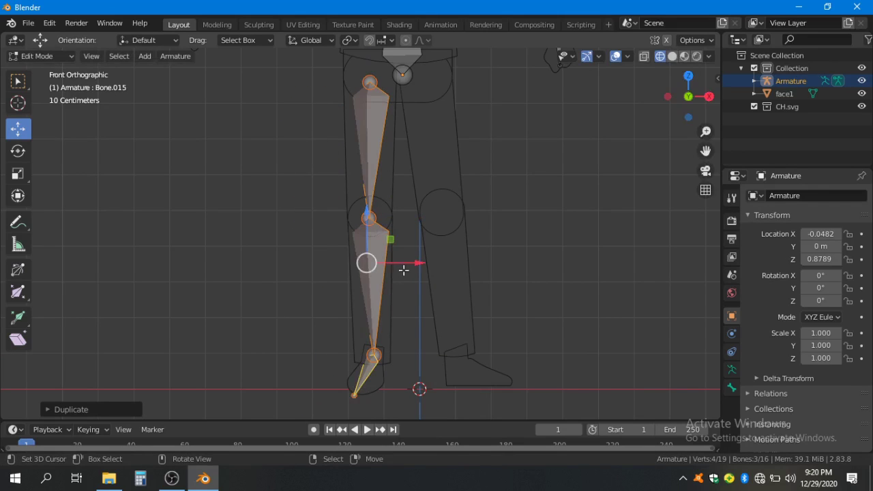
pyautogui.press('g')
pyautogui.press('x')
pyautogui.click(468, 253)
# Step: Move the knee and ankle joints of the copied leg bones along X so they sit inside the +X leg
pyautogui.click(434, 219)
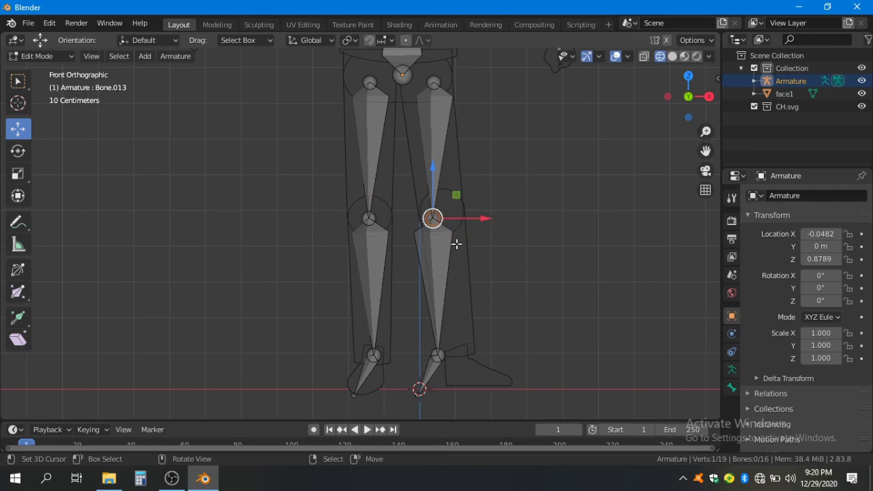
pyautogui.press('g')
pyautogui.press('x')
pyautogui.click(479, 216)
pyautogui.click(438, 355)
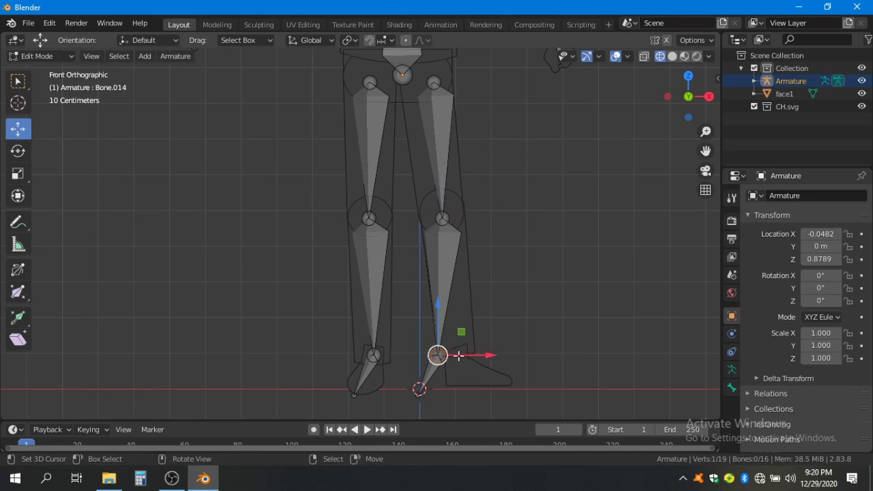
pyautogui.press('g')
pyautogui.press('x')
pyautogui.click(475, 355)
# Step: Move the tip of the +X foot bone along X toward the shoe's toe and adjust its height along Z
pyautogui.click(429, 397)
pyautogui.press('g')
pyautogui.press('x')
pyautogui.click(509, 374)
pyautogui.press('g')
pyautogui.press('z')
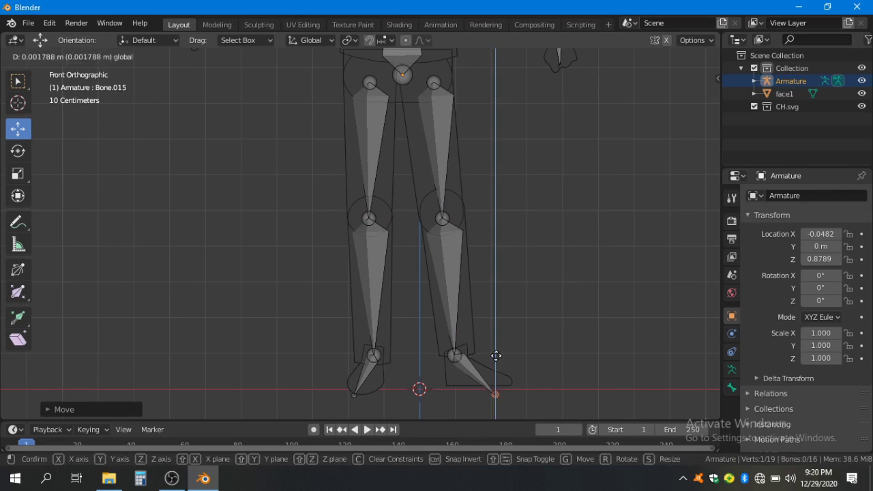
pyautogui.click(496, 353)
# Step: Leave the armature's Edit Mode and display the character in solid shading
pyautogui.scroll(-3, 462, 268)
pyautogui.moveTo(455, 255); pyautogui.dragTo(470, 335)
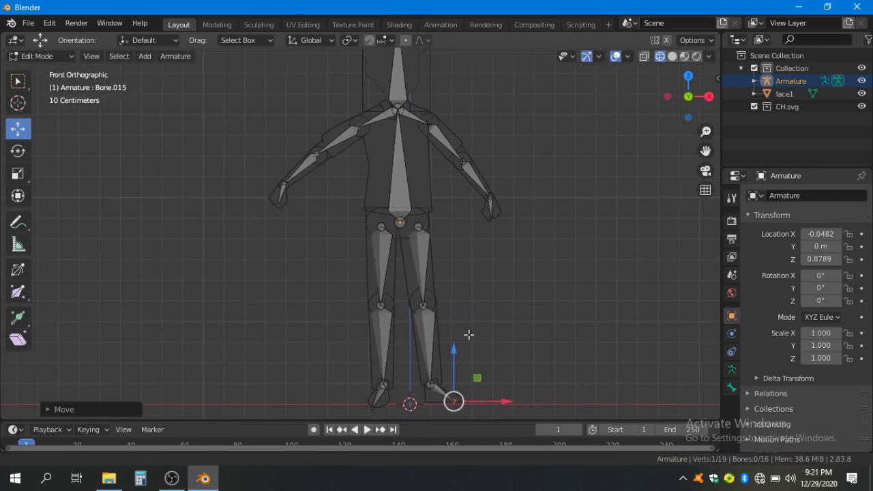
pyautogui.press('Tab')
pyautogui.moveTo(429, 233); pyautogui.dragTo(447, 291)
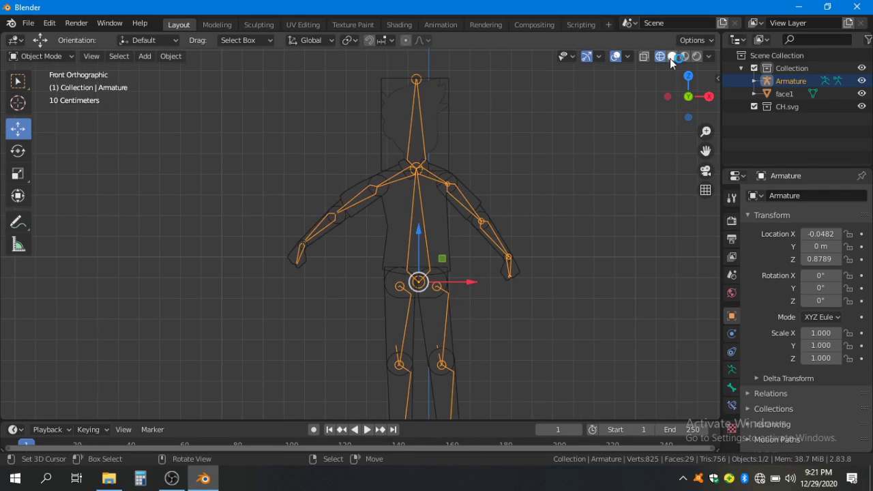
pyautogui.click(672, 56)
pyautogui.scroll(-1, 557, 136)
# Step: Turn on In Front in the armature's viewport display so its bones draw over the character, and deselect it
pyautogui.click(410, 248)
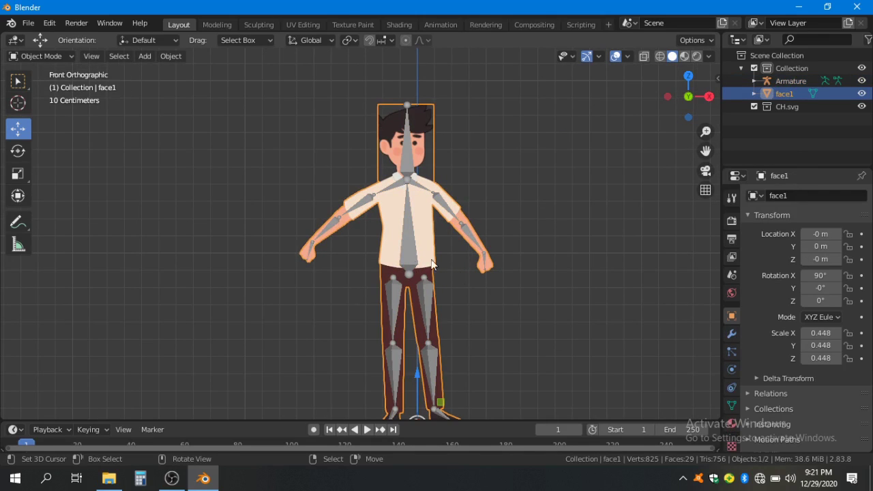
pyautogui.click(404, 252)
pyautogui.click(732, 387)
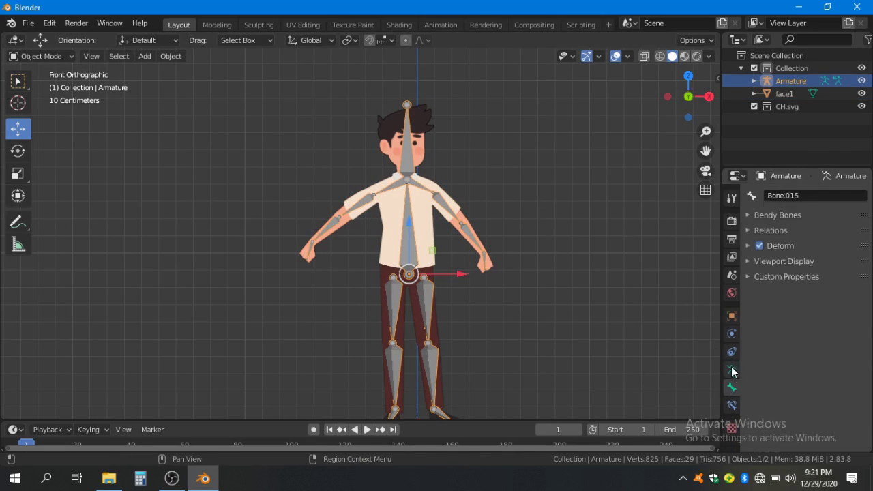
pyautogui.click(732, 370)
pyautogui.click(778, 373)
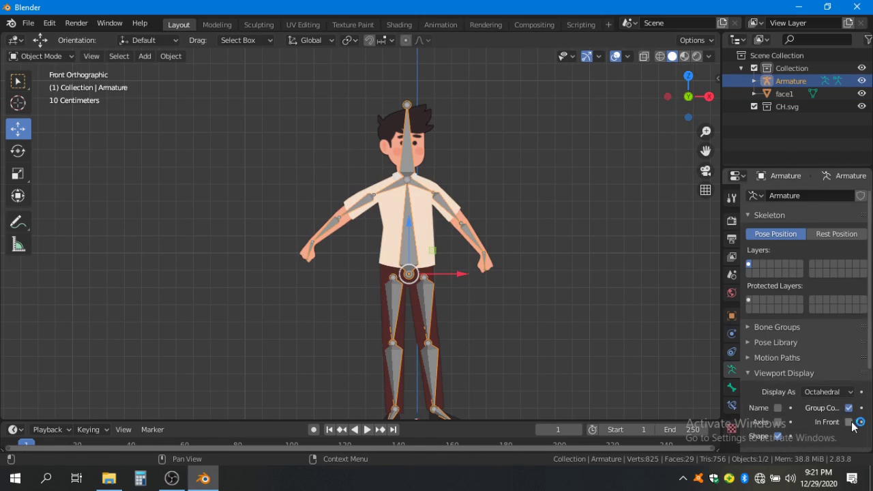
pyautogui.click(474, 285)
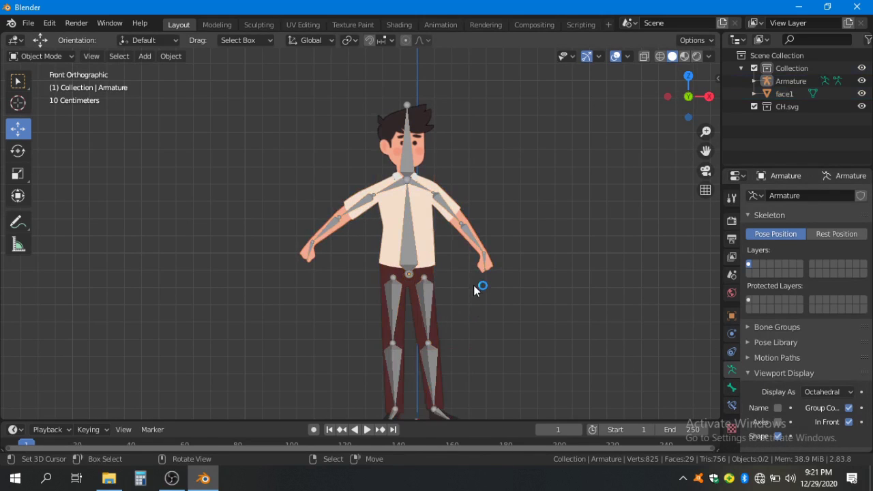
# Step: Parent the face1 mesh to the armature using Armature Deform With Empty Groups
pyautogui.scroll(3, 474, 286)
pyautogui.moveTo(493, 163); pyautogui.dragTo(416, 252)
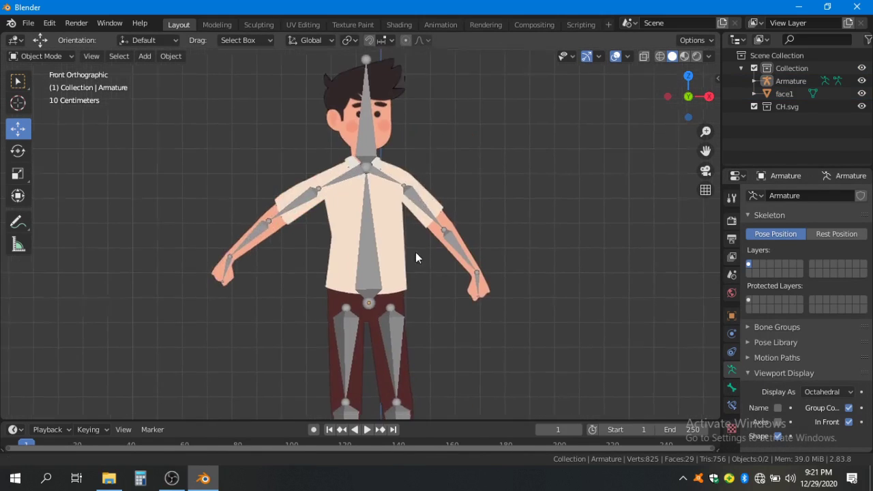
pyautogui.click(403, 249)
pyautogui.keyDown('shift'); pyautogui.click(367, 273); pyautogui.keyUp('shift')
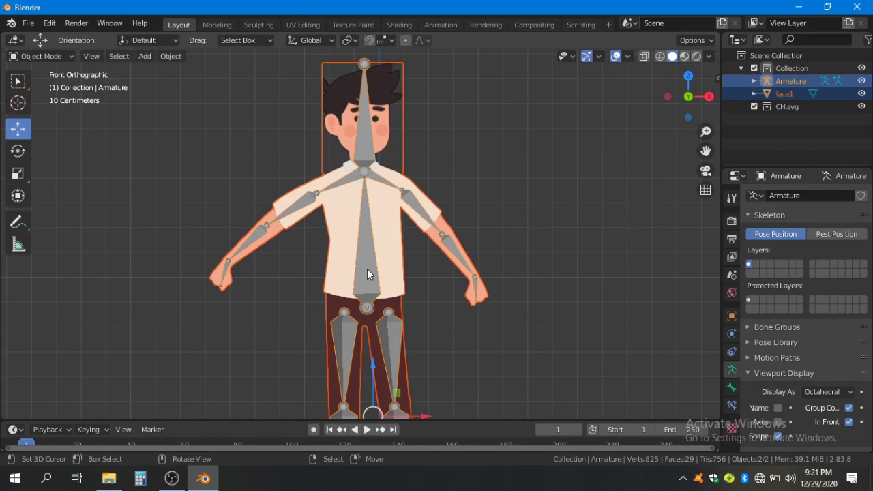
pyautogui.hotkey('ctrl', 'p')
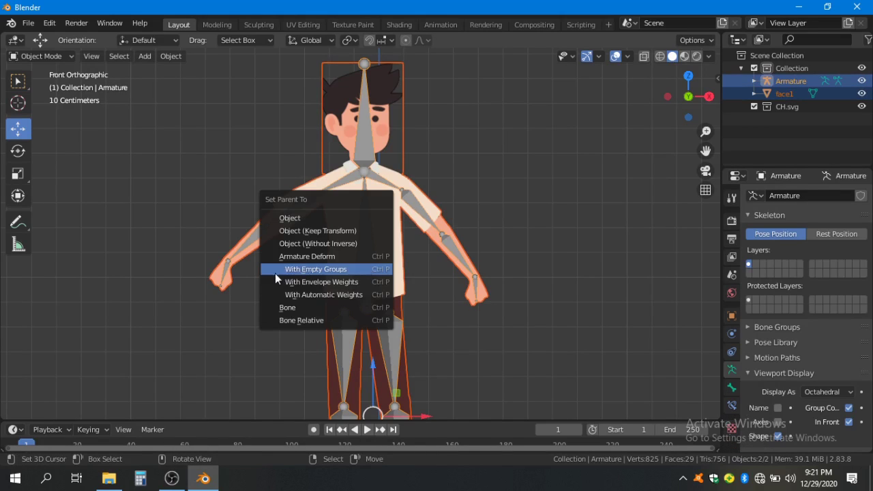
pyautogui.click(337, 271)
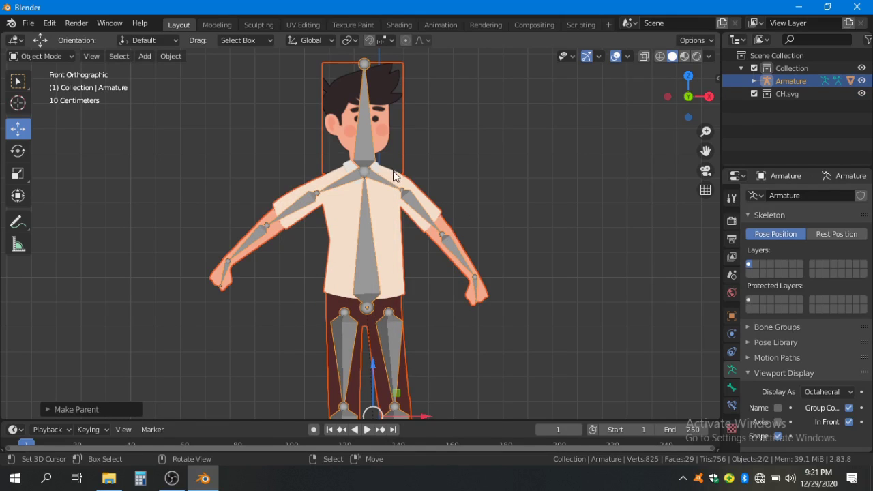
# Step: Select the armature together with the face1 mesh as the active object and switch to Weight Paint mode
pyautogui.click(363, 157)
pyautogui.click(364, 177)
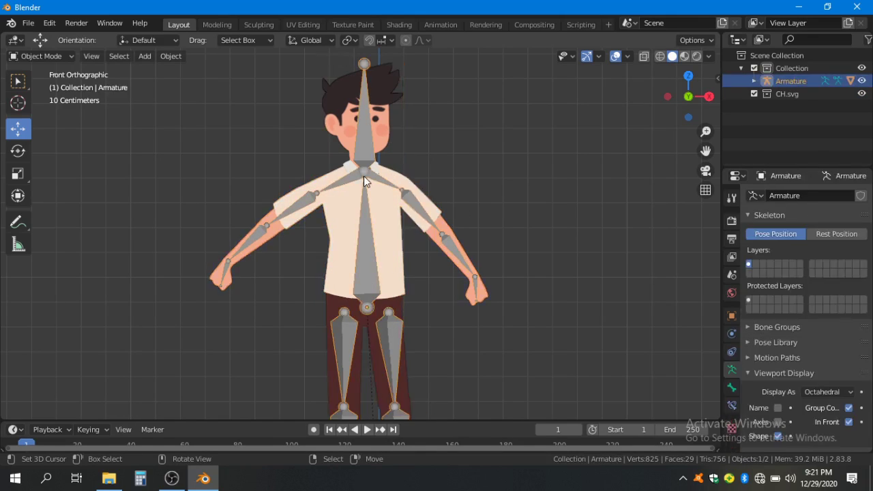
pyautogui.click(389, 123)
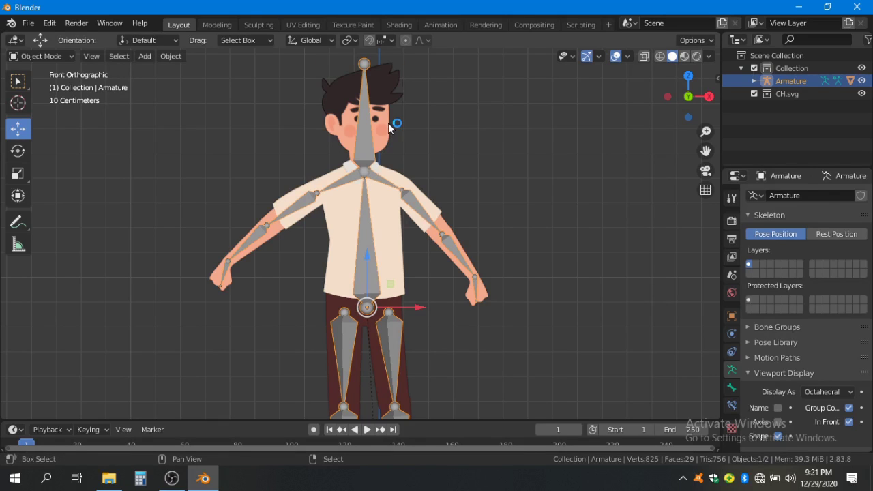
pyautogui.click(31, 58)
pyautogui.click(45, 128)
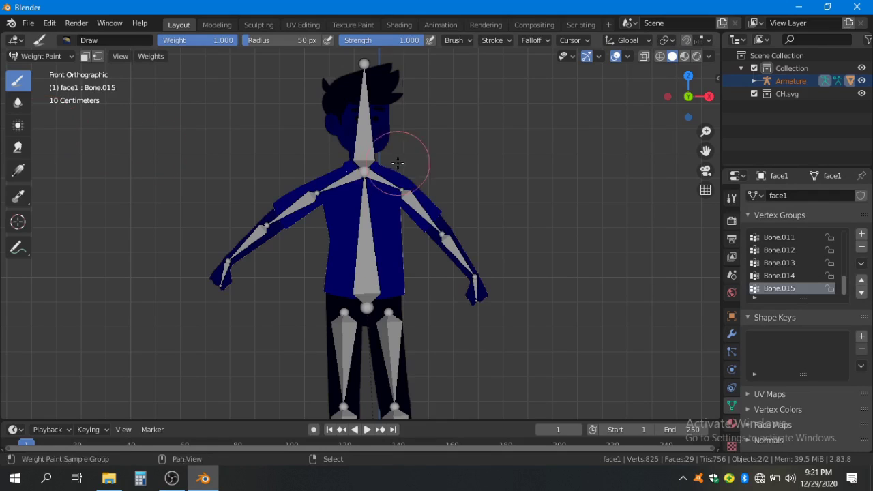
# Step: Pick the head bone and assign the face plane's linked vertices to its vertex group with weight 1.000
pyautogui.scroll(2, 398, 162)
pyautogui.keyDown('ctrl'); pyautogui.click(367, 169); pyautogui.keyUp('ctrl')
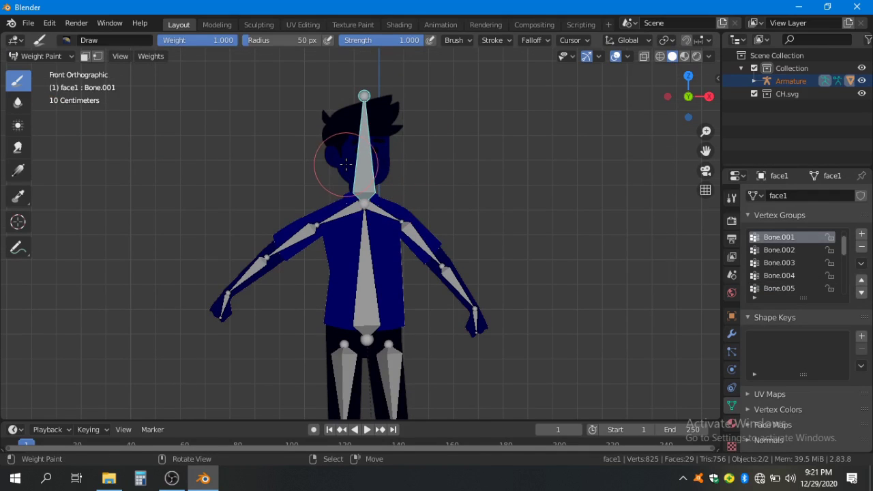
pyautogui.press('Tab')
pyautogui.click(399, 98)
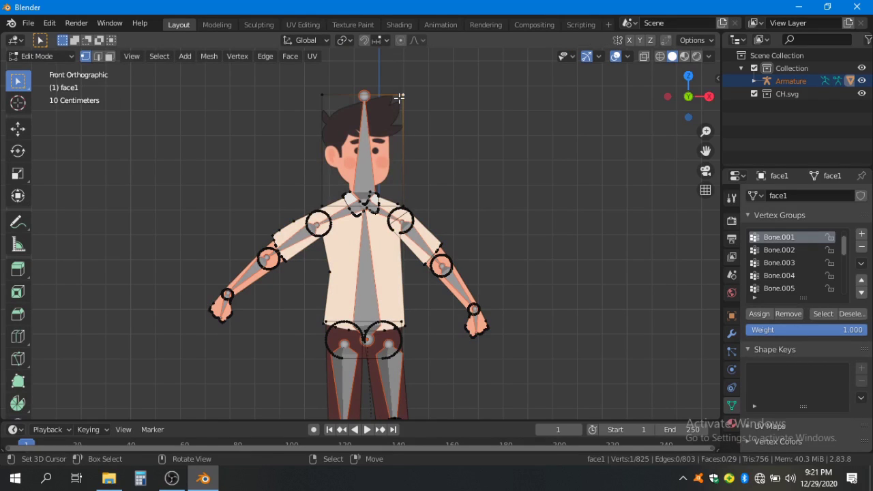
pyautogui.press('l')
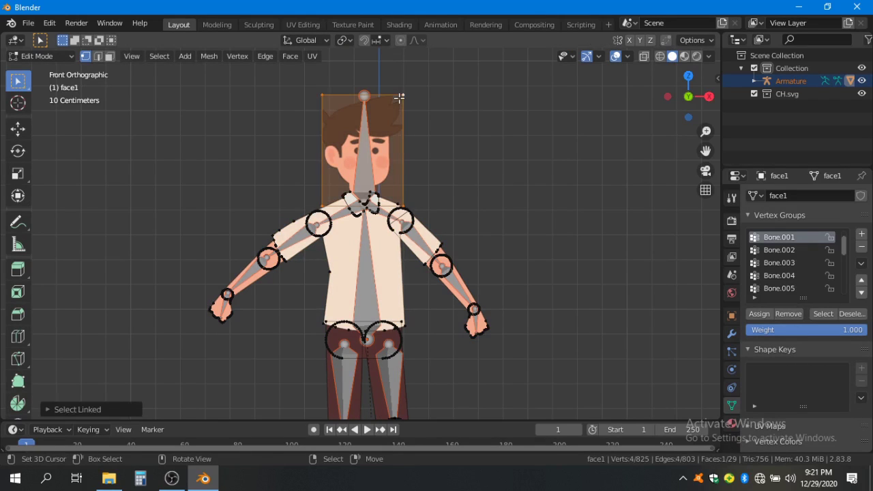
pyautogui.click(760, 314)
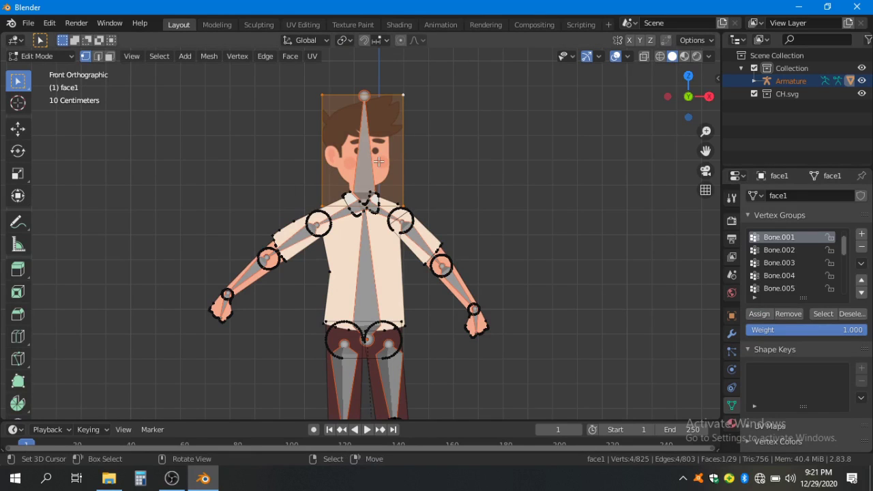
pyautogui.press('Tab')
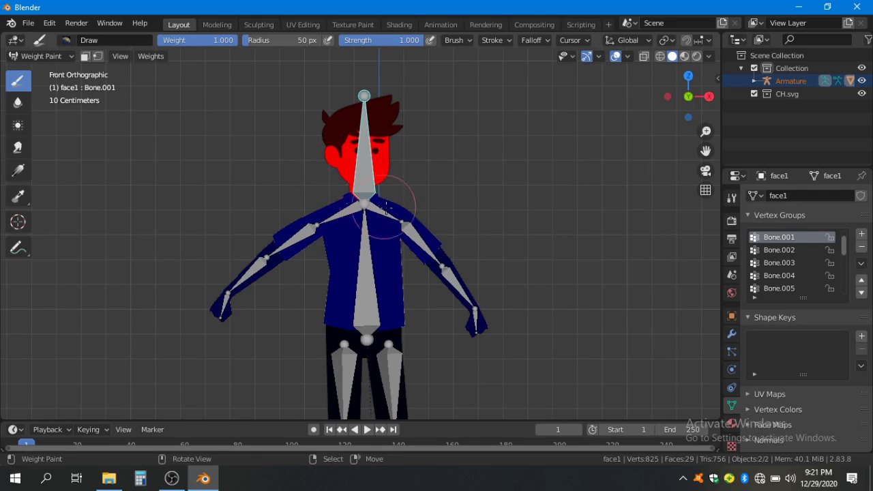
# Step: Pick the +X upper-arm bone and assign the linked sleeve vertices to its vertex group with weight 1.000
pyautogui.moveTo(448, 236); pyautogui.dragTo(429, 199)
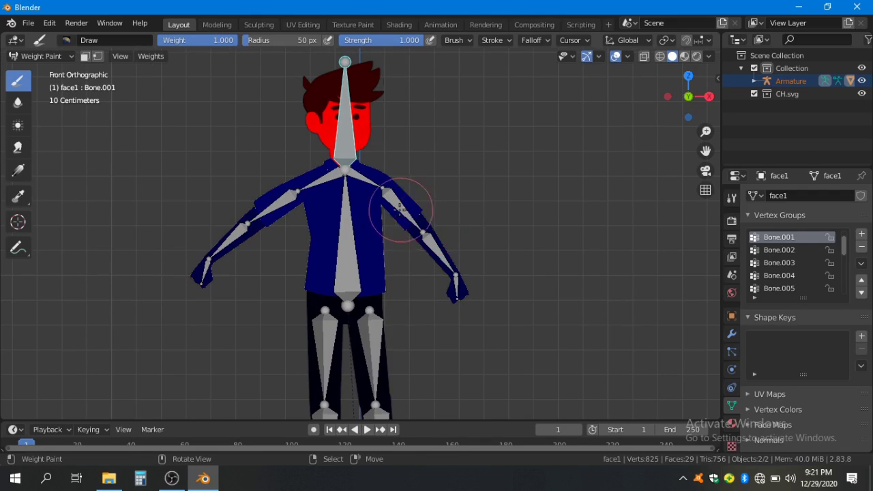
pyautogui.press('Tab')
pyautogui.press('Tab')
pyautogui.rightClick(401, 208)
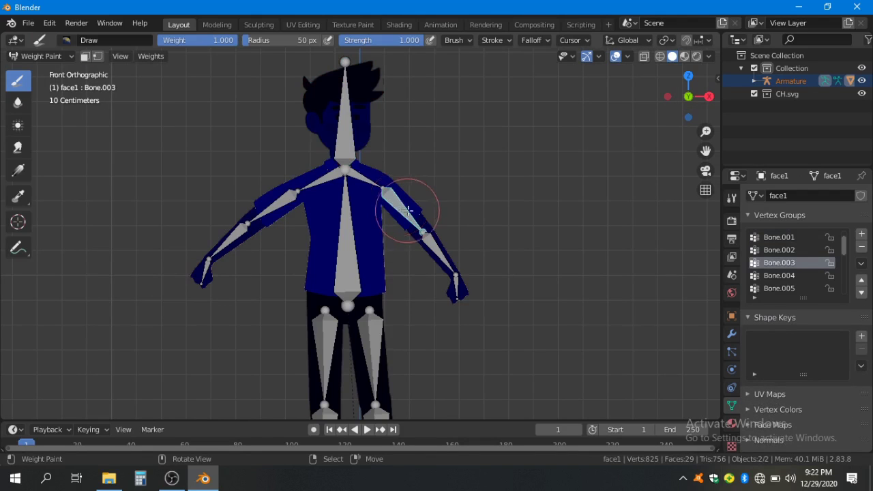
pyautogui.press('Tab')
pyautogui.scroll(3, 408, 211)
pyautogui.moveTo(457, 193); pyautogui.dragTo(426, 237)
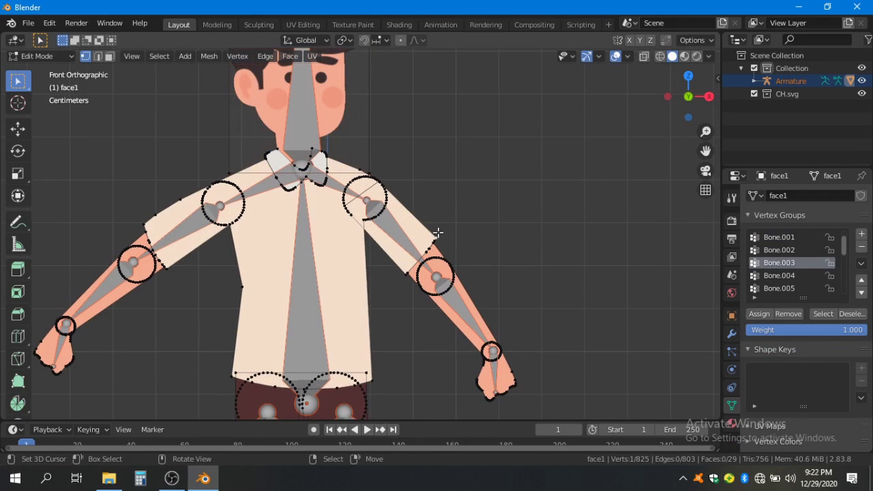
pyautogui.press('l')
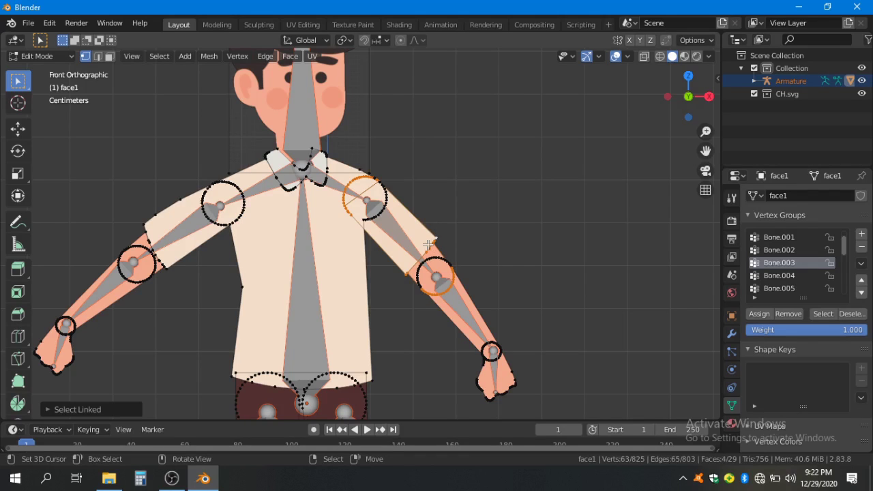
pyautogui.moveTo(410, 210); pyautogui.dragTo(405, 224)
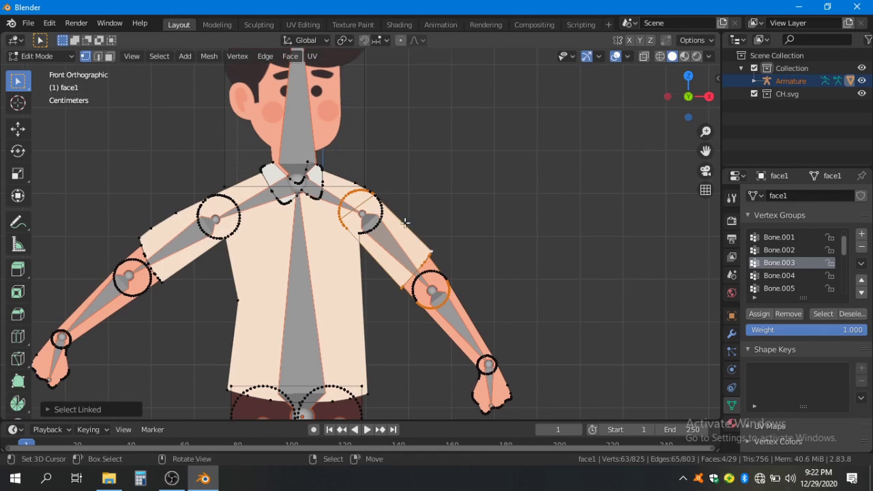
pyautogui.click(757, 314)
pyautogui.press('Tab')
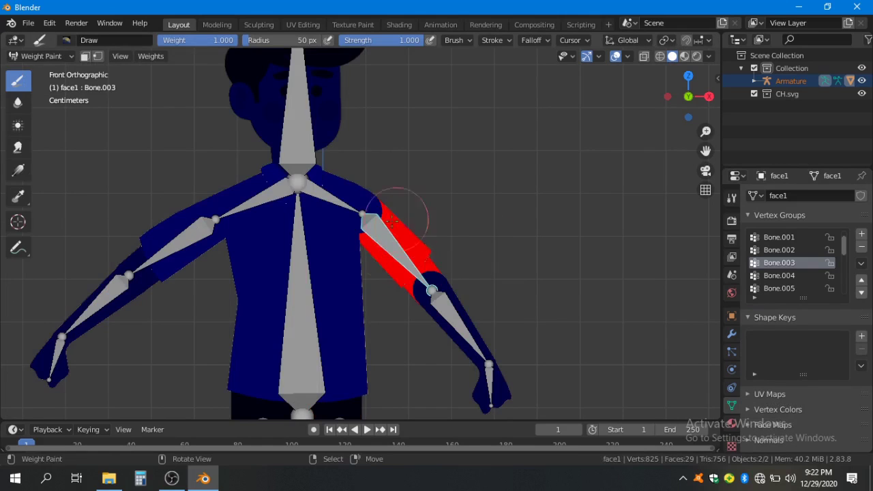
# Step: Pick the +X forearm bone and assign the linked forearm vertices to its vertex group with weight 1.000
pyautogui.moveTo(485, 286); pyautogui.dragTo(468, 253)
pyautogui.rightClick(433, 287)
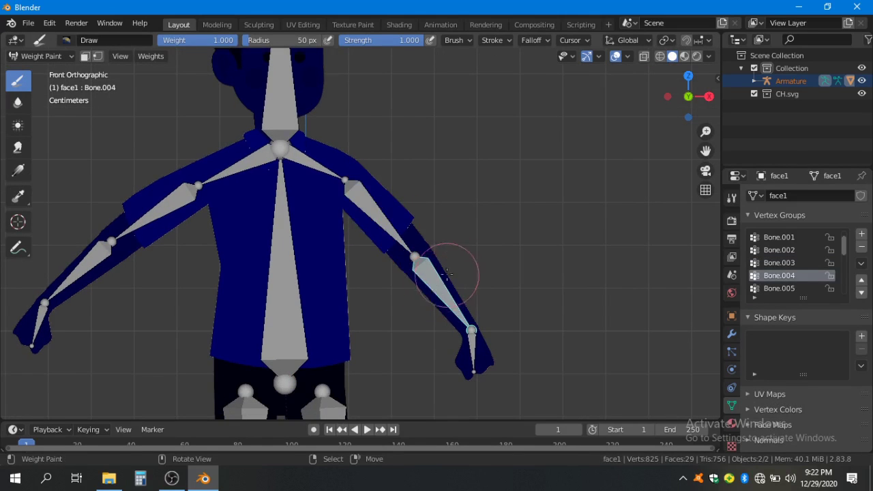
pyautogui.press('Tab')
pyautogui.click(414, 236)
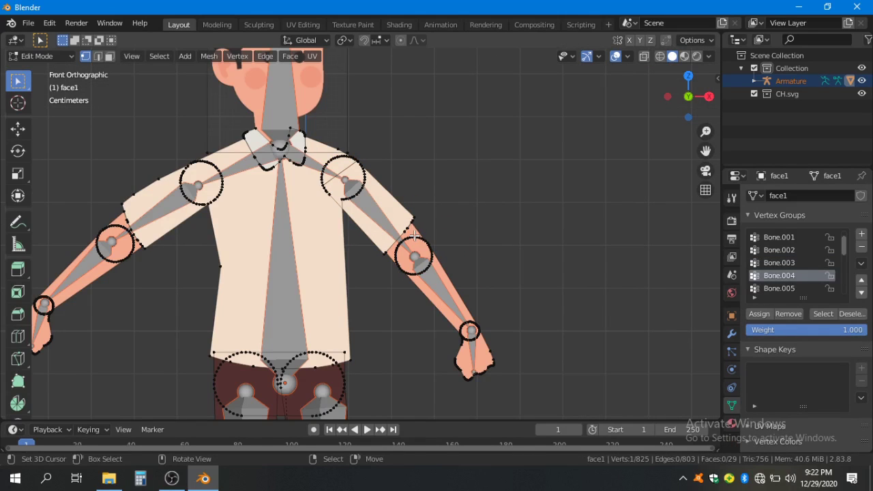
pyautogui.hotkey('ctrl', 'l')
pyautogui.press('Tab')
pyautogui.press('Tab')
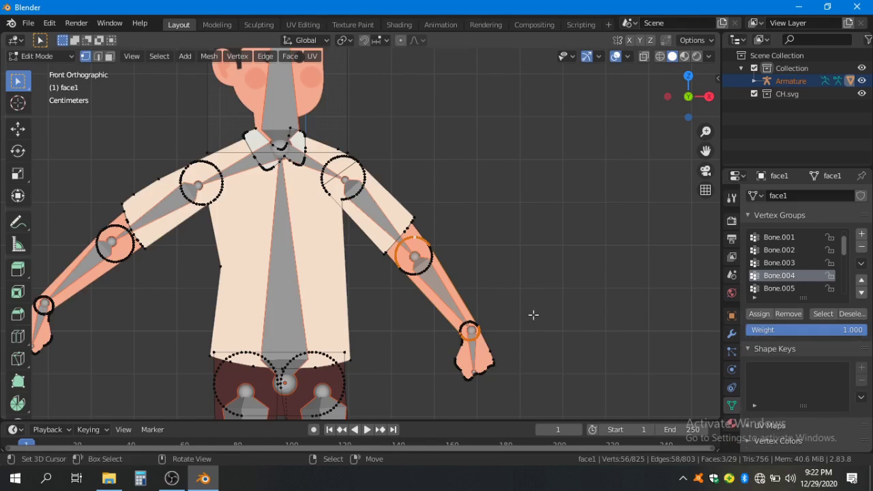
pyautogui.click(753, 315)
pyautogui.click(759, 314)
pyautogui.hotkey('ctrl', 'Tab')
# Step: Pick the +X hand bone and assign the linked hand vertices to its vertex group with weight 1.000
pyautogui.scroll(5, 477, 327)
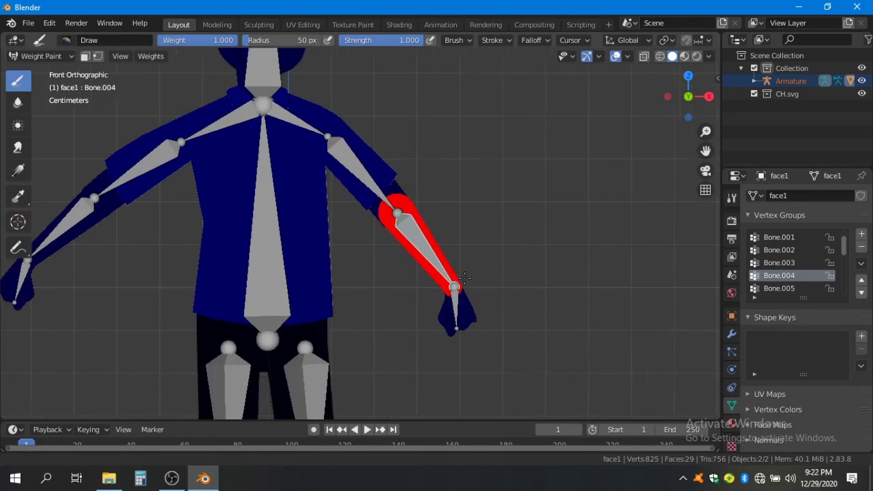
pyautogui.keyDown('ctrl'); pyautogui.click(502, 333); pyautogui.keyUp('ctrl')
pyautogui.press('Tab')
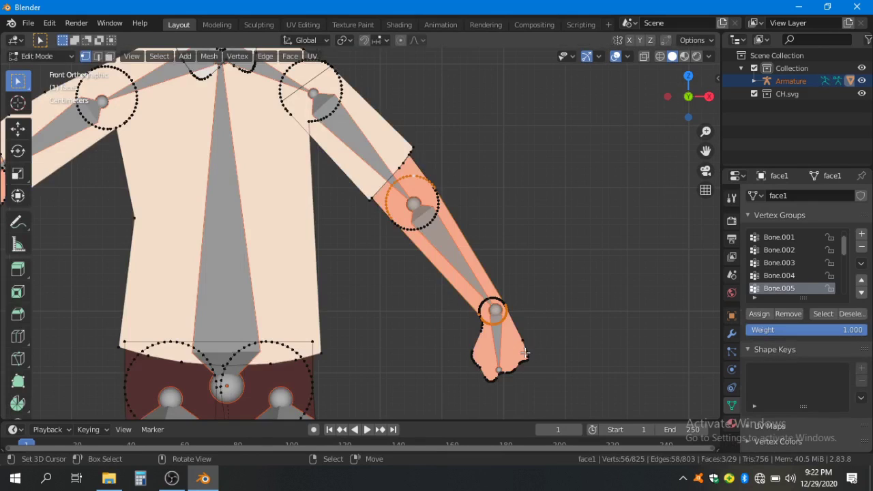
pyautogui.press('l')
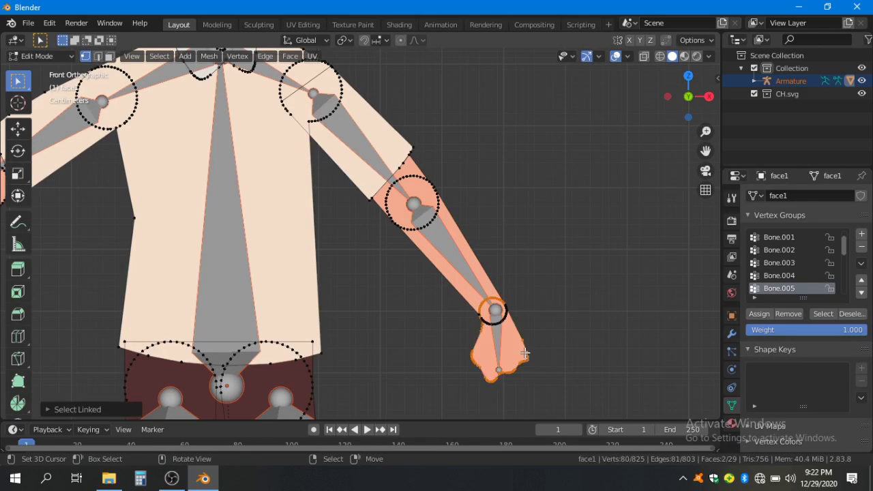
pyautogui.click(757, 315)
pyautogui.scroll(-2, 543, 298)
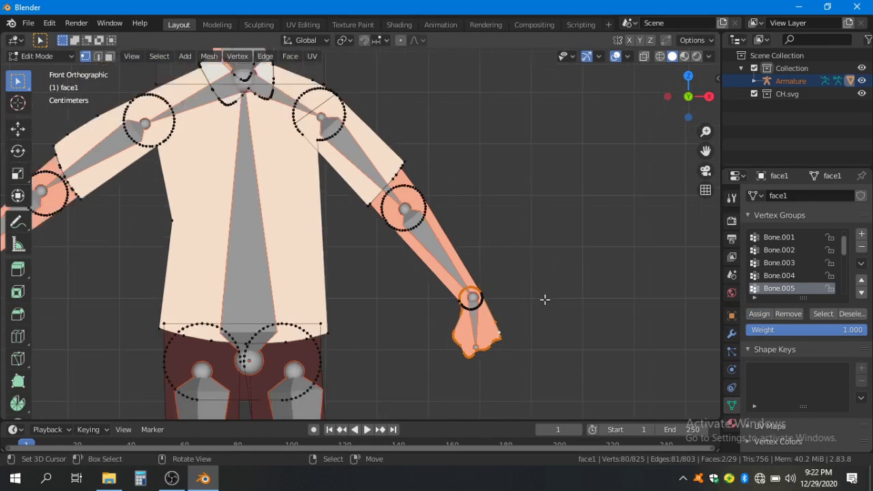
pyautogui.hotkey('ctrl', 'Tab')
pyautogui.scroll(3, 446, 321)
pyautogui.scroll(-3, 344, 317)
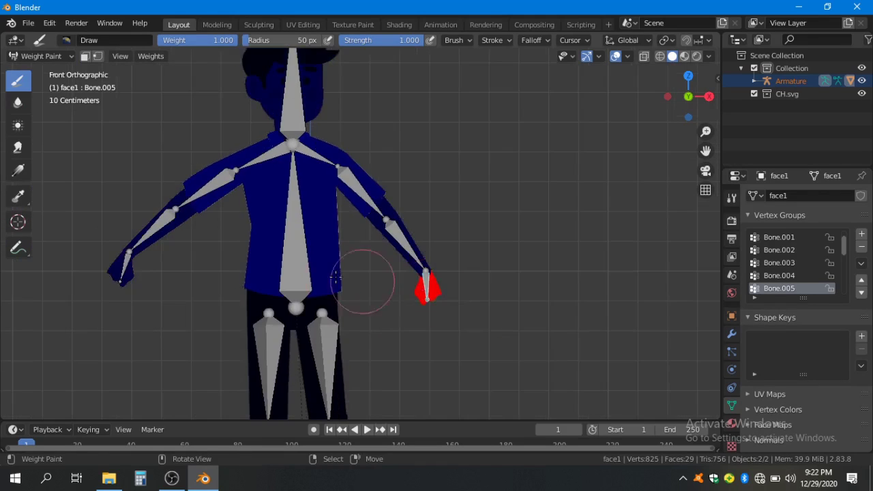
# Step: Pick the torso bone and assign the linked shirt, collar and hip vertices to its vertex group with weight 1.000
pyautogui.hotkey('ctrl', 'Tab')
pyautogui.hotkey('ctrl', 'Tab')
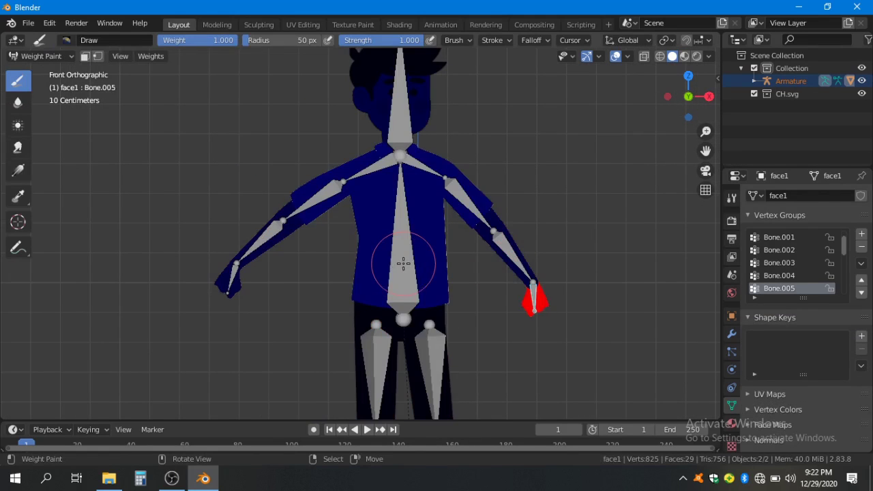
pyautogui.keyDown('ctrl'); pyautogui.click(402, 264); pyautogui.keyUp('ctrl')
pyautogui.hotkey('ctrl', 'Tab')
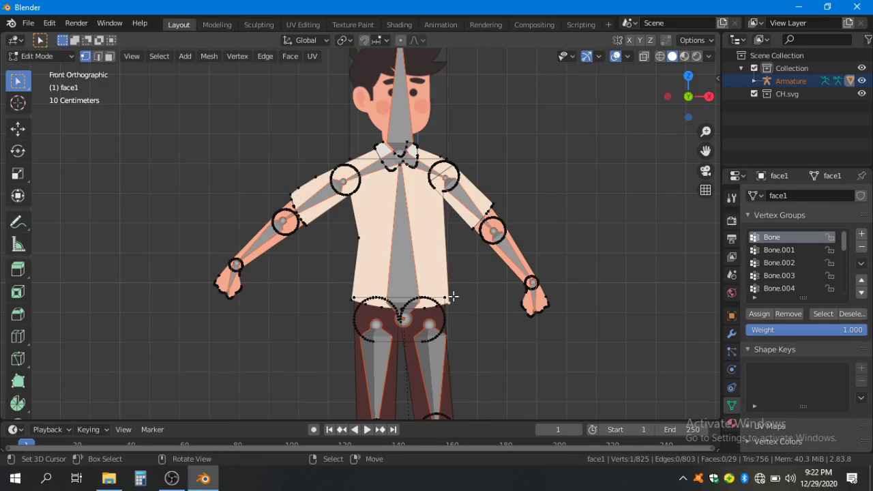
pyautogui.hotkey('ctrl', 'l')
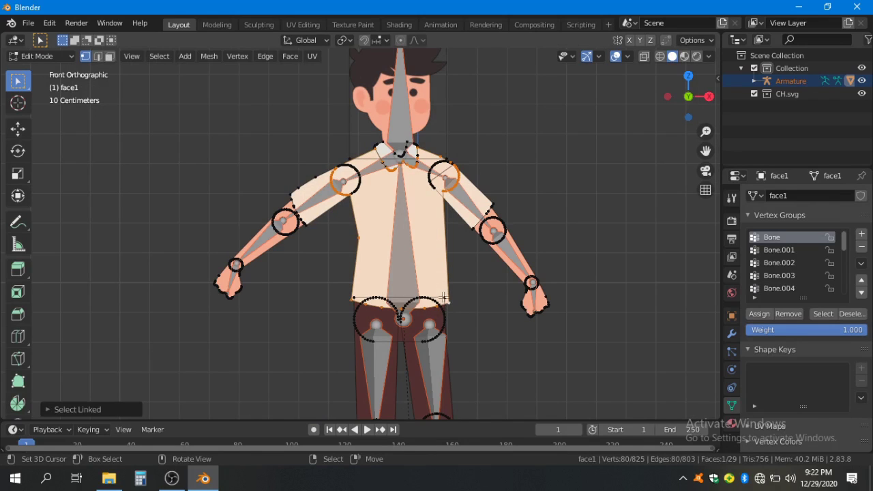
pyautogui.press('l')
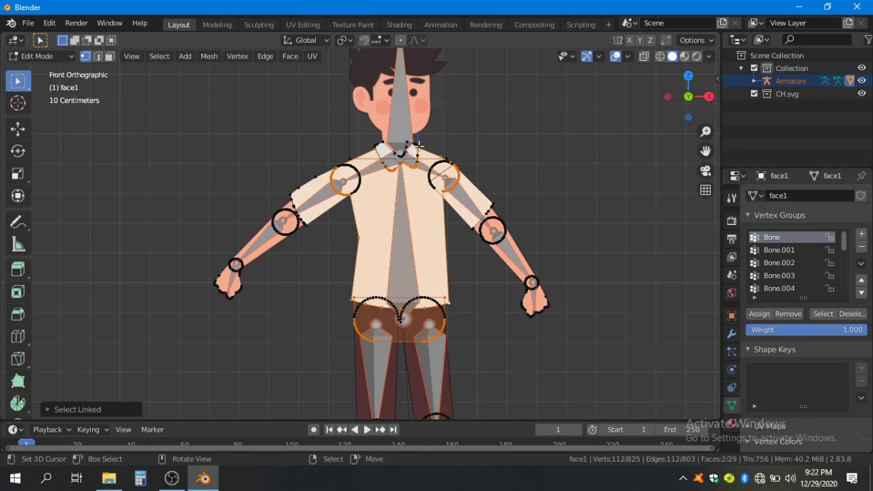
pyautogui.click(758, 317)
pyautogui.press('Tab')
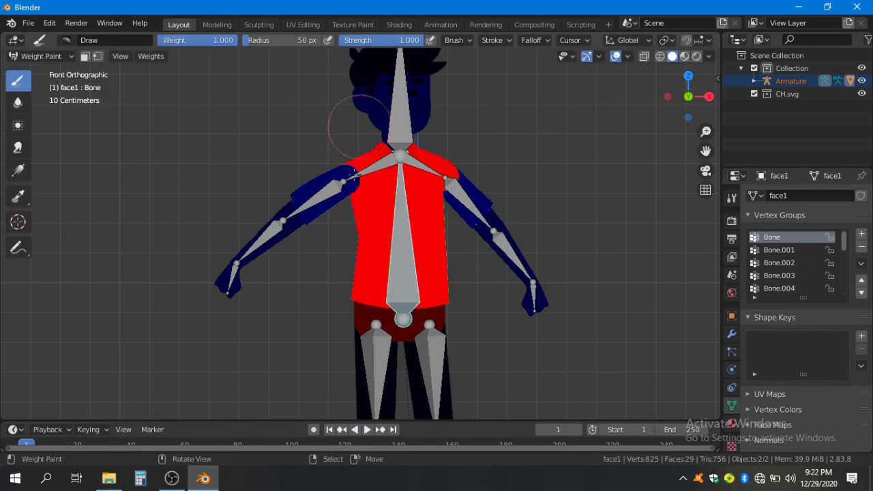
# Step: Pick the -X upper-arm bone and assign the linked sleeve vertices to its vertex group with weight 1.000
pyautogui.moveTo(374, 255); pyautogui.dragTo(474, 283)
pyautogui.scroll(1, 444, 230)
pyautogui.press('Tab')
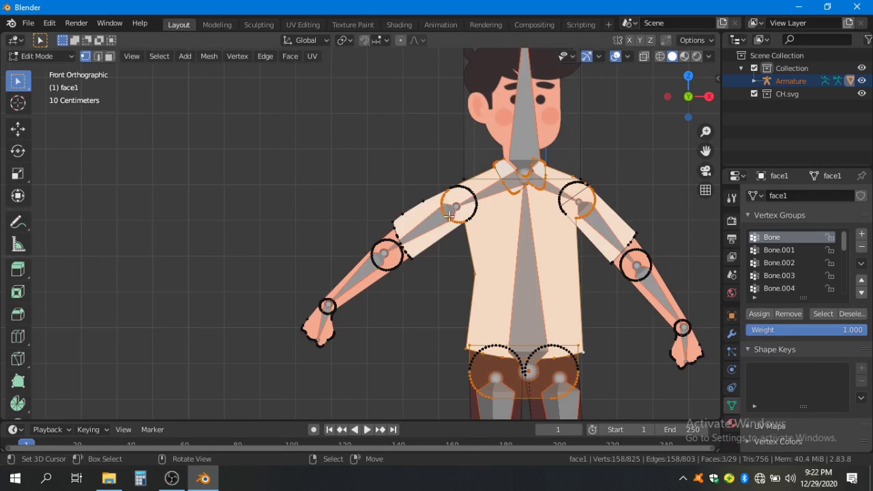
pyautogui.hotkey('ctrl', 'Tab')
pyautogui.keyDown('ctrl'); pyautogui.click(426, 215); pyautogui.keyUp('ctrl')
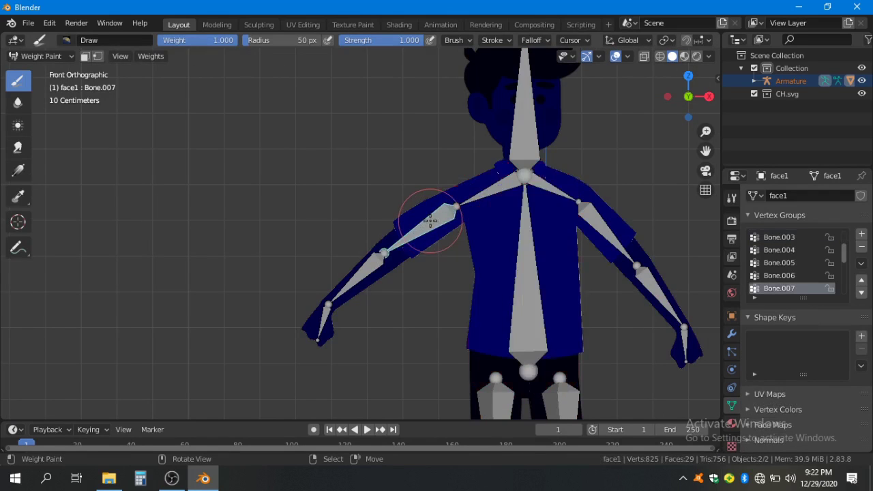
pyautogui.press('Tab')
pyautogui.click(393, 217)
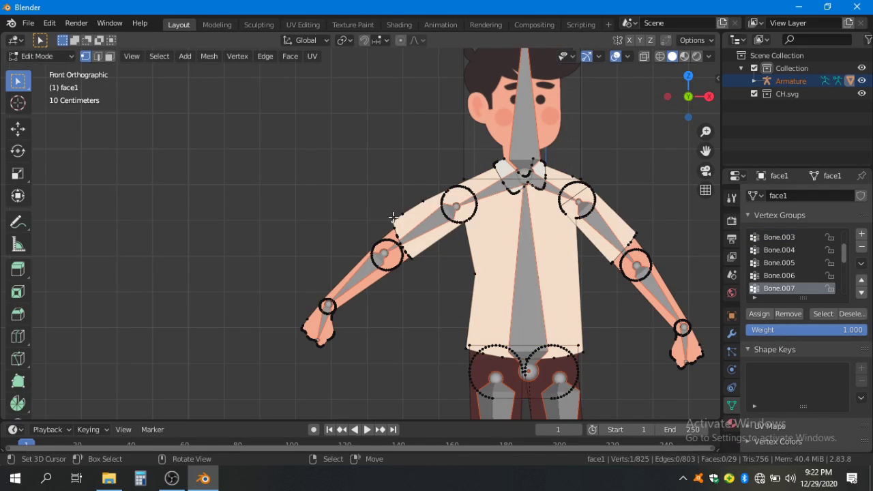
pyautogui.hotkey('ctrl', 'l')
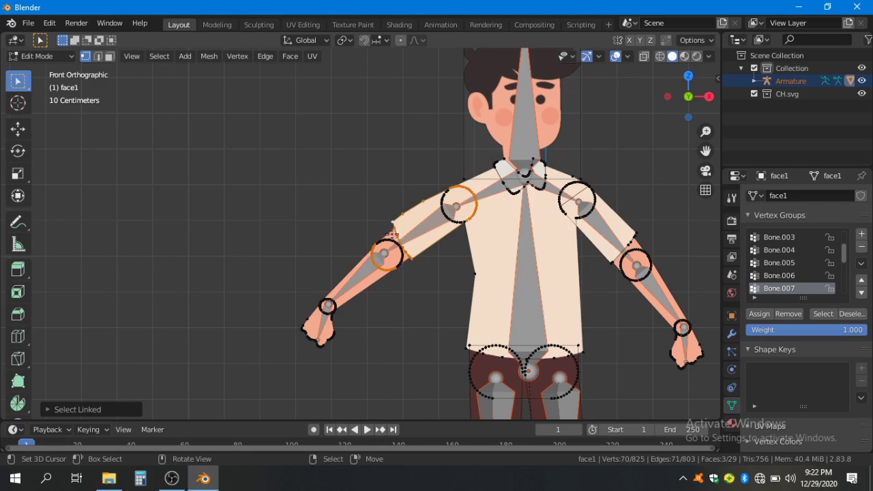
pyautogui.hotkey('ctrl', 'Tab')
pyautogui.press('Tab')
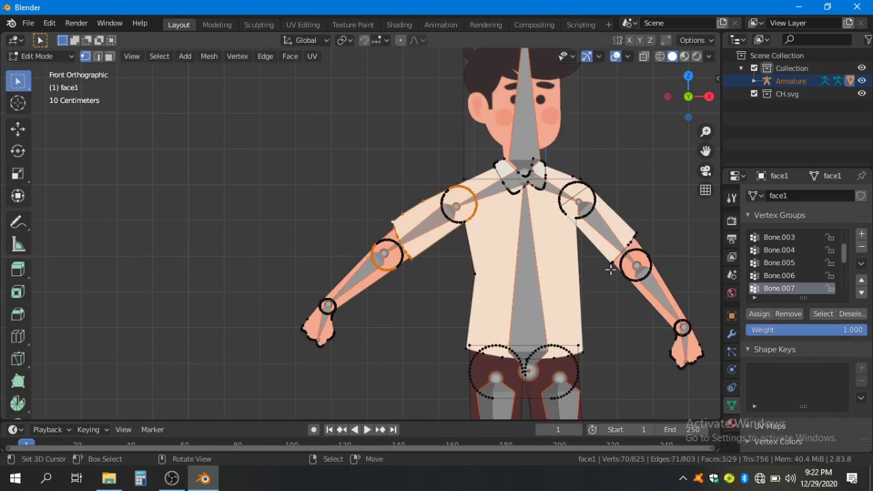
pyautogui.click(760, 314)
pyautogui.hotkey('ctrl', 'Tab')
# Step: Pick the -X forearm bone and assign the linked forearm vertices to its vertex group with weight 1.000
pyautogui.scroll(3, 382, 287)
pyautogui.press('Tab')
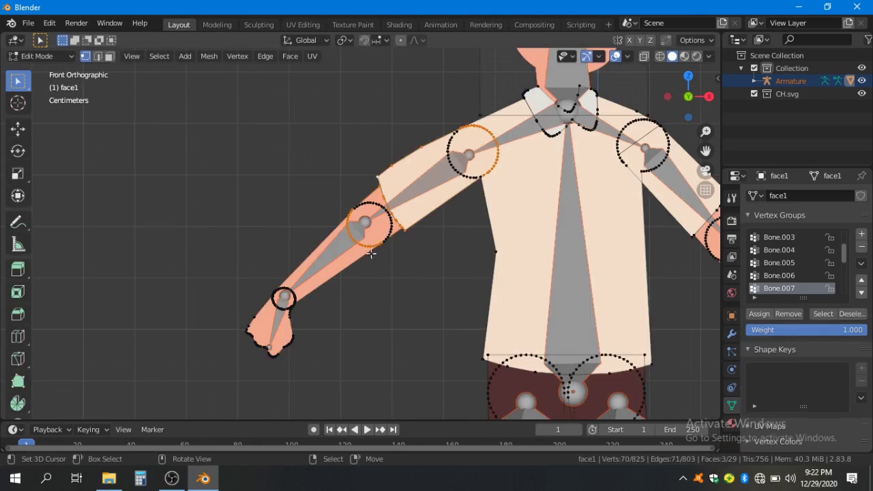
pyautogui.rightClick(386, 225)
pyautogui.hotkey('ctrl', 'Tab')
pyautogui.rightClick(341, 243)
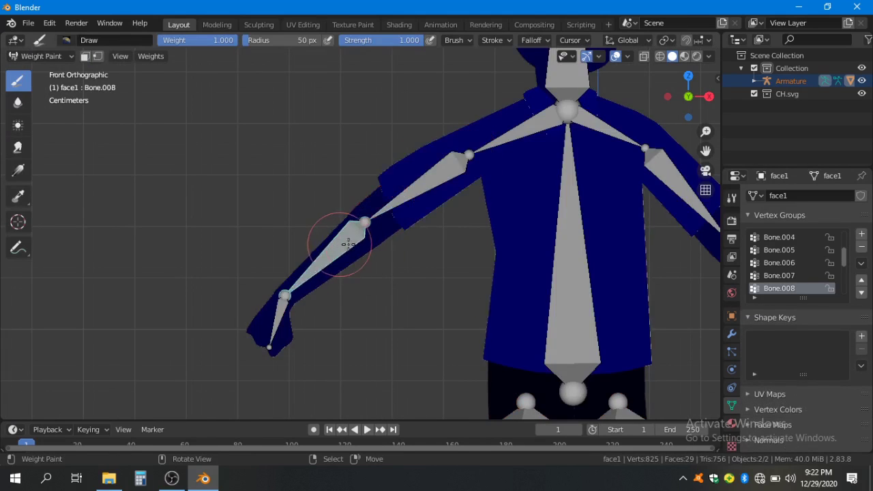
pyautogui.press('Tab')
pyautogui.hotkey('ctrl', 'l')
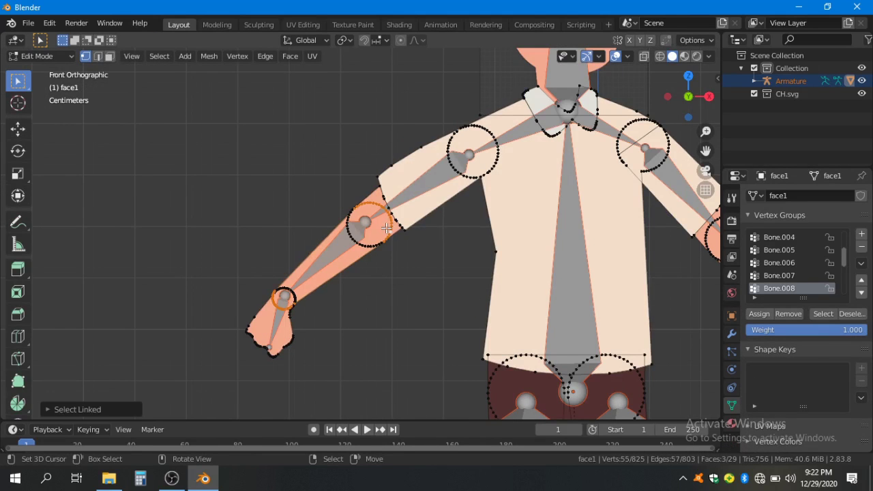
pyautogui.hotkey('ctrl', 'Tab')
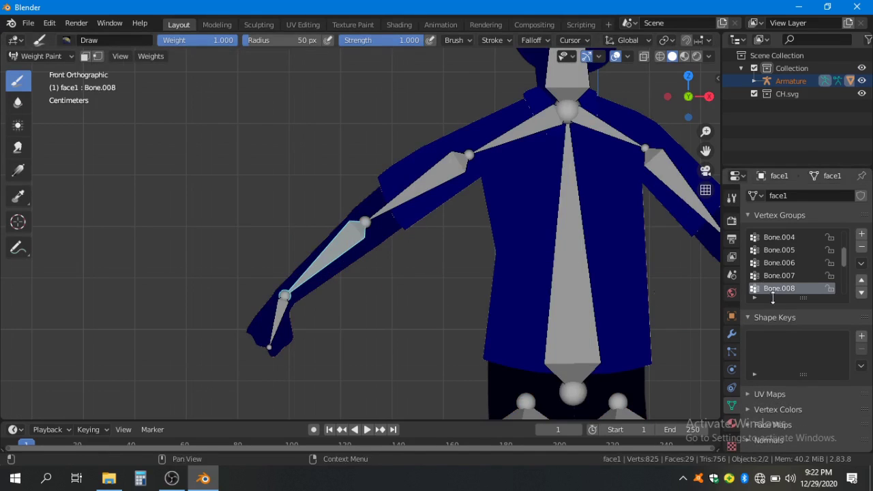
pyautogui.press('Tab')
pyautogui.press('Tab')
# Step: Pick the -X hand bone and assign the linked hand vertices to its vertex group with weight 1.000
pyautogui.moveTo(318, 267); pyautogui.dragTo(334, 202)
pyautogui.rightClick(292, 254)
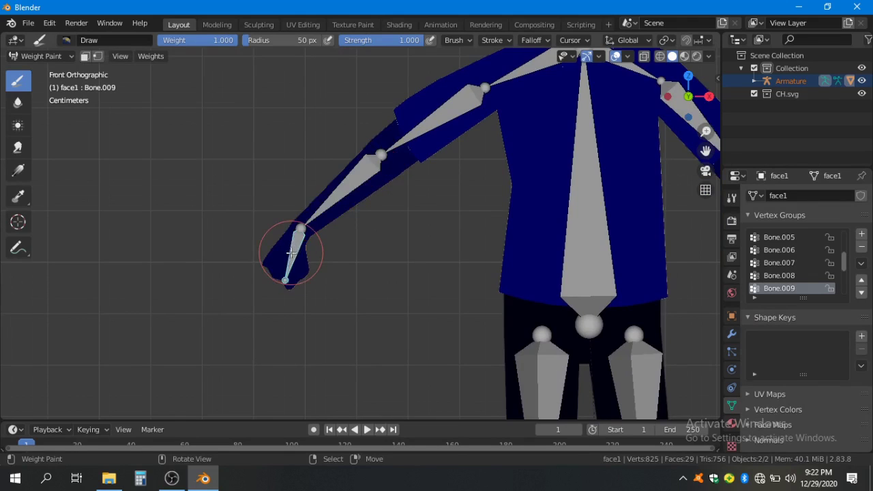
pyautogui.press('Tab')
pyautogui.rightClick(310, 279)
pyautogui.hotkey('ctrl', 'l')
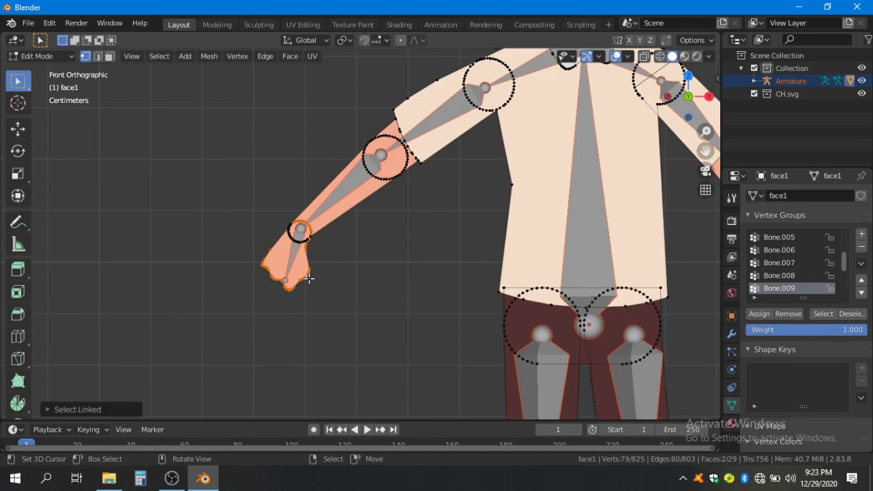
pyautogui.hotkey('ctrl', 'Tab')
pyautogui.press('Tab')
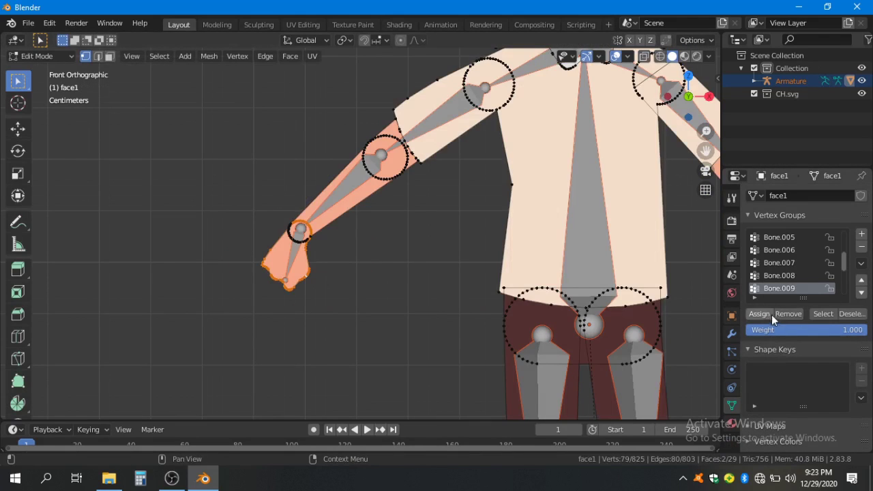
pyautogui.click(767, 313)
pyautogui.press('Tab')
# Step: Select the linked +X thigh vertices, pick the +X thigh bone and assign them to its vertex group with weight 1.000
pyautogui.scroll(-2, 300, 264)
pyautogui.moveTo(523, 299)
pyautogui.mouseDown()
pyautogui.moveTo(331, 247)
pyautogui.moveTo(355, 226)
pyautogui.mouseUp()
pyautogui.press('Tab')
pyautogui.scroll(-2, 409, 228)
pyautogui.hotkey('alt', 'a')
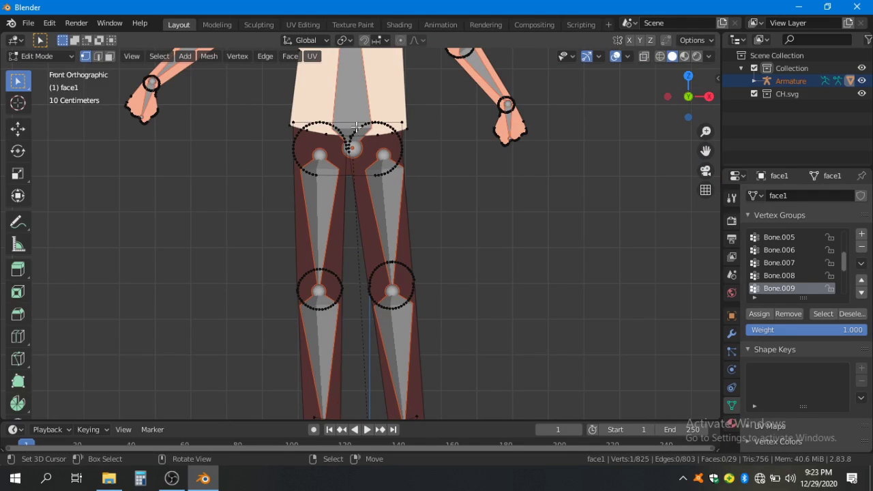
pyautogui.press('l')
pyautogui.press('Tab')
pyautogui.keyDown('ctrl'); pyautogui.click(390, 205); pyautogui.keyUp('ctrl')
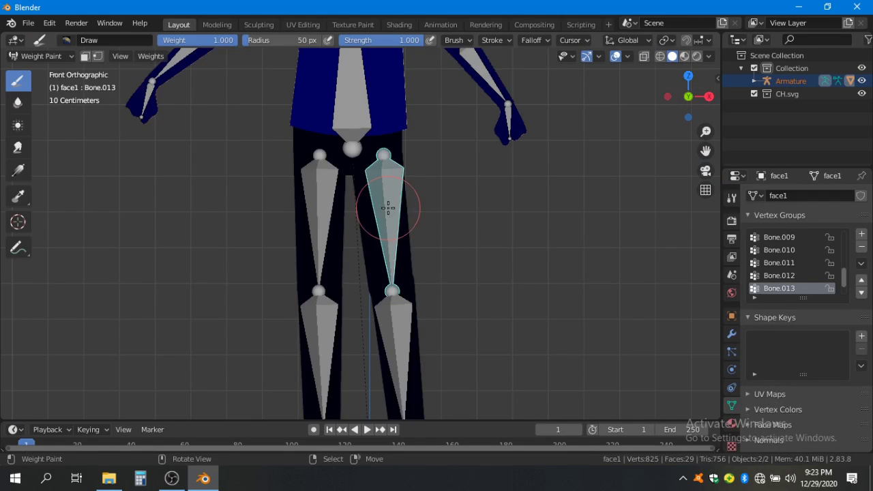
pyautogui.press('Tab')
pyautogui.click(759, 315)
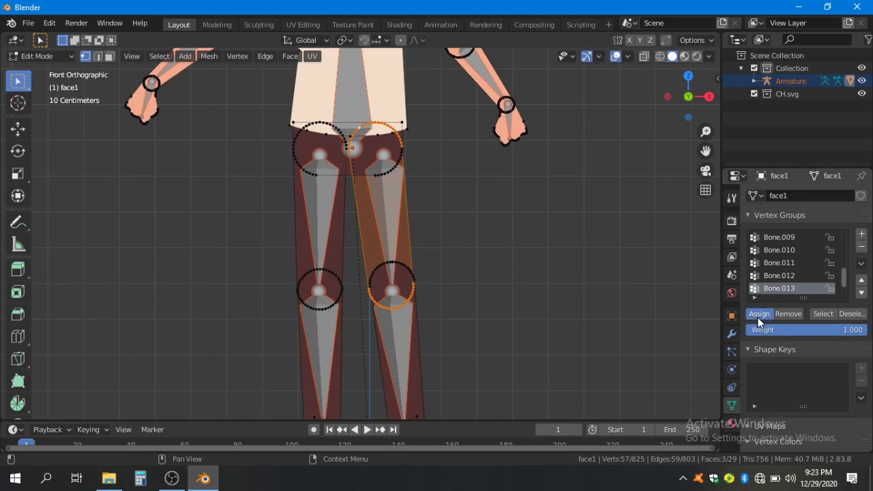
pyautogui.press('Tab')
# Step: Pick the -X thigh bone and assign the linked thigh vertices to its vertex group with weight 1.000
pyautogui.scroll(1, 449, 264)
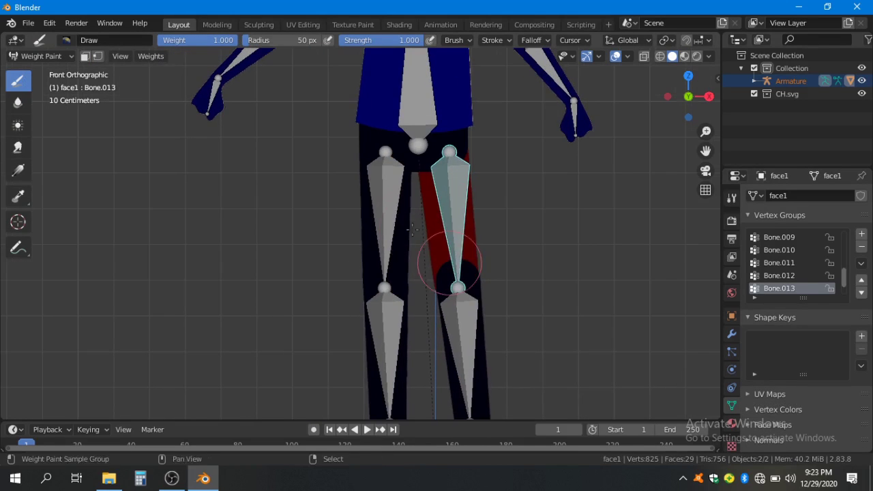
pyautogui.keyDown('ctrl'); pyautogui.click(382, 205); pyautogui.keyUp('ctrl')
pyautogui.press('Tab')
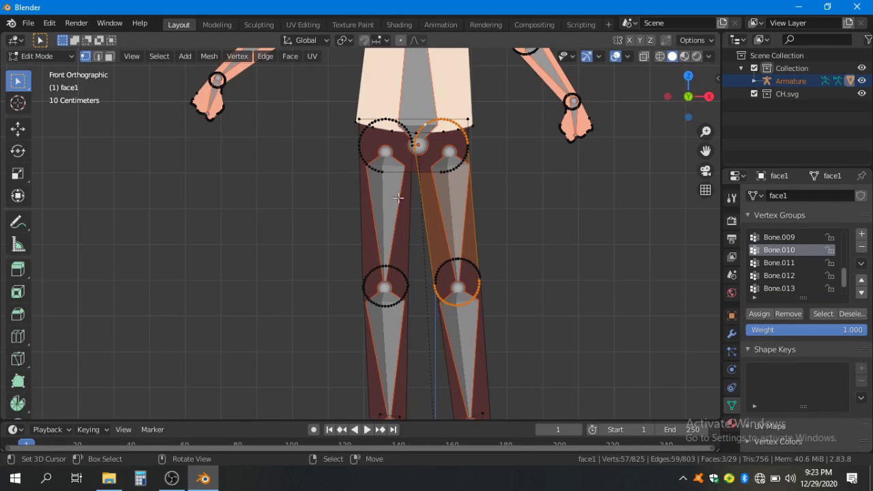
pyautogui.click(403, 125)
pyautogui.hotkey('ctrl', 'l')
pyautogui.press('Tab')
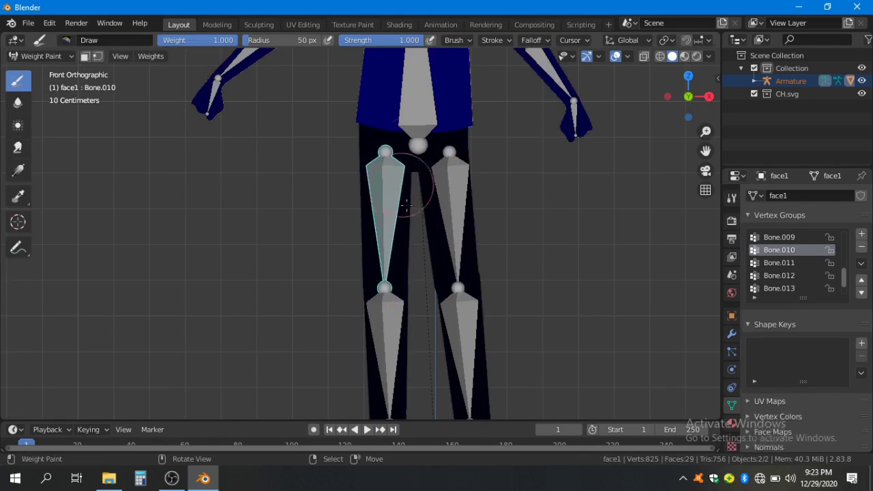
pyautogui.press('Tab')
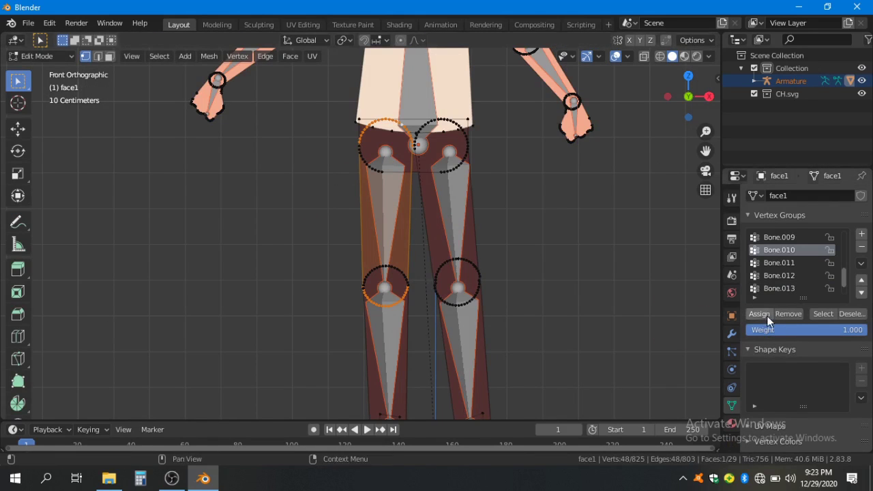
pyautogui.click(758, 312)
pyautogui.press('Tab')
# Step: Pick the -X shin bone and assign the linked lower-leg vertices to its vertex group with weight 1.000
pyautogui.moveTo(394, 293); pyautogui.dragTo(391, 176)
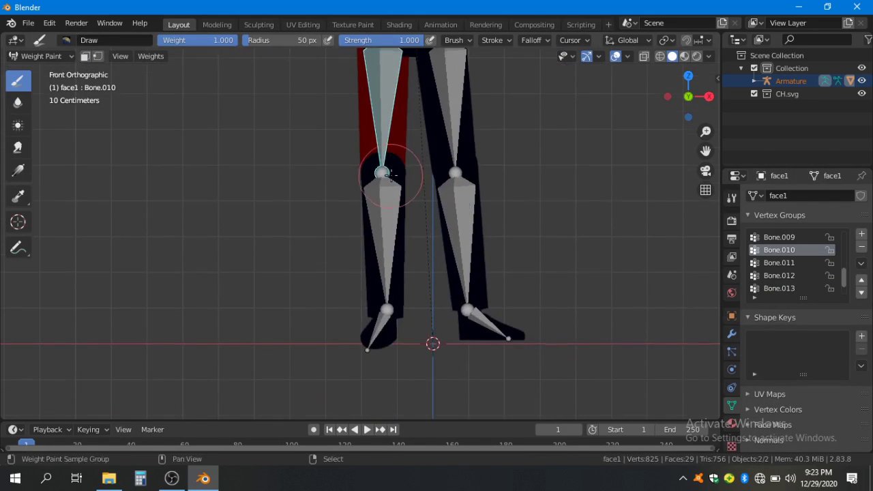
pyautogui.keyDown('ctrl'); pyautogui.click(386, 208); pyautogui.keyUp('ctrl')
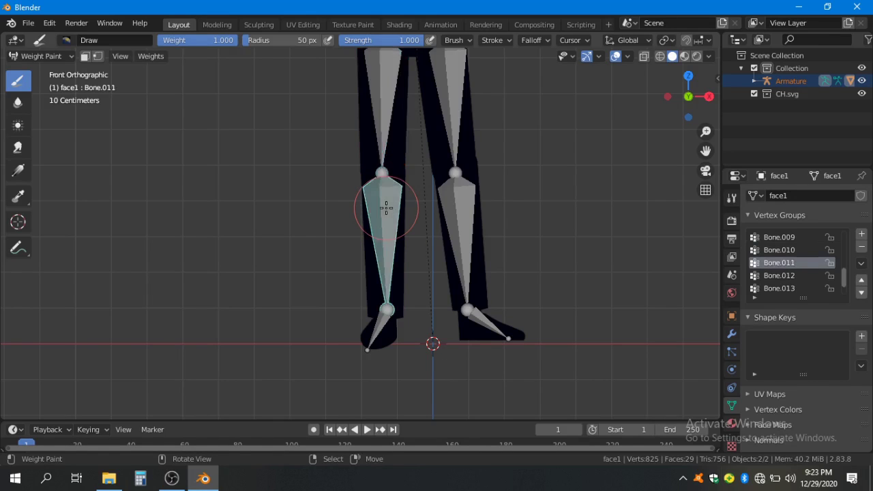
pyautogui.press('Tab')
pyautogui.hotkey('alt', 'a')
pyautogui.press('l')
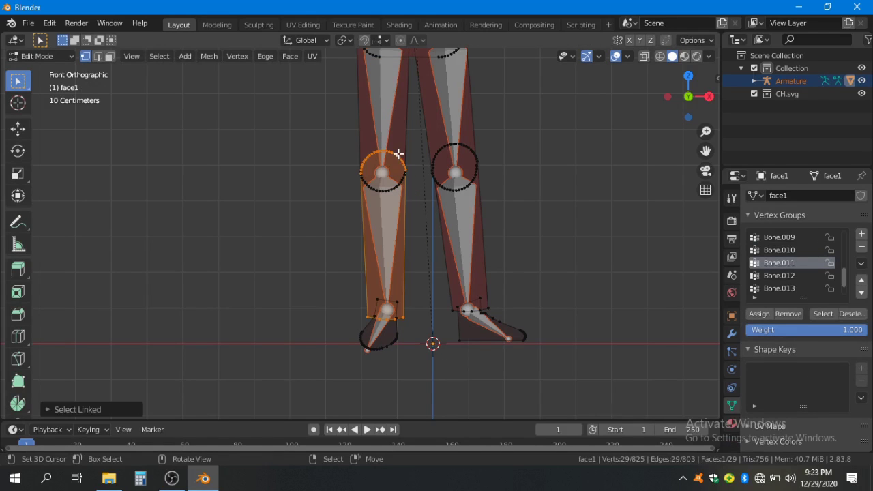
pyautogui.click(760, 314)
pyautogui.press('Tab')
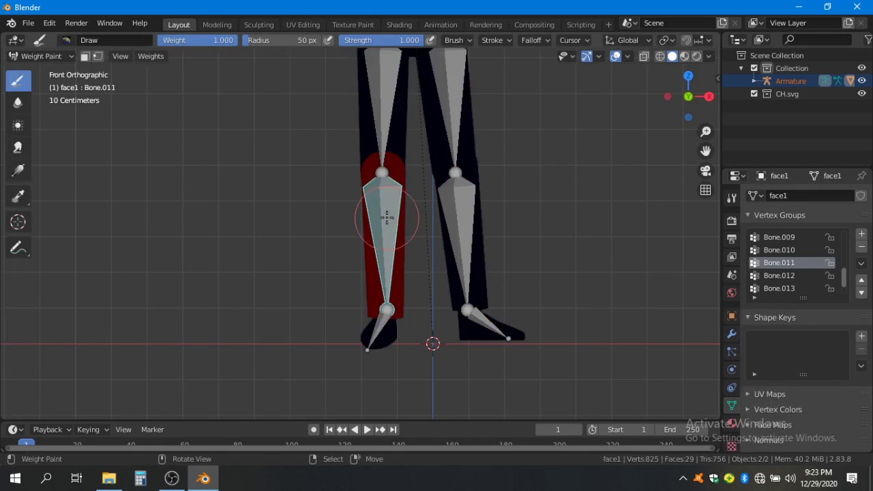
# Step: Pick the -X foot bone and assign the linked shoe vertices to its vertex group with weight 1.000
pyautogui.keyDown('ctrl'); pyautogui.click(379, 334); pyautogui.keyUp('ctrl')
pyautogui.press('Tab')
pyautogui.click(393, 341)
pyautogui.press('l')
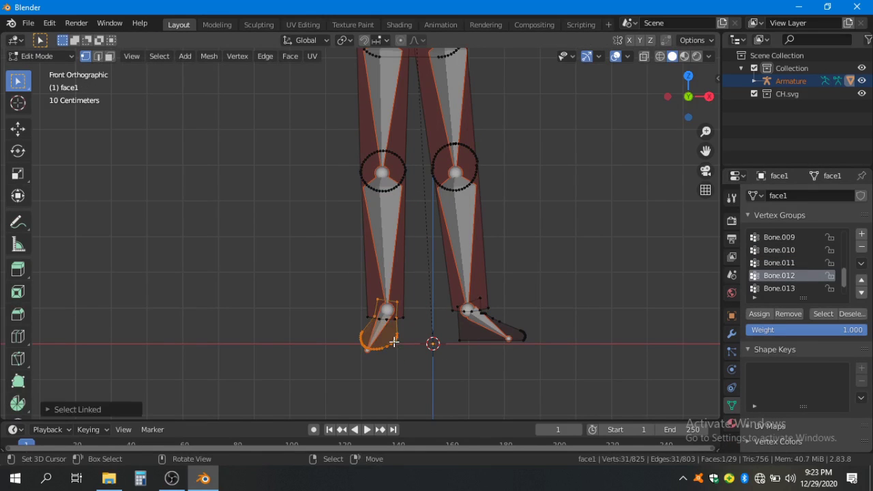
pyautogui.click(767, 314)
pyautogui.press('Tab')
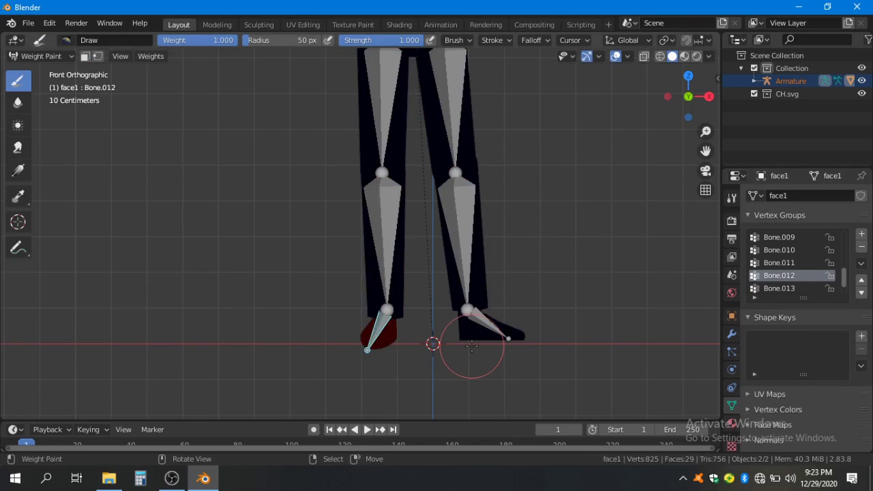
# Step: Pick the +X foot bone and assign the linked shoe vertices to its vertex group with weight 1.000
pyautogui.press('Tab')
pyautogui.hotkey('alt', 'a')
pyautogui.press('Tab')
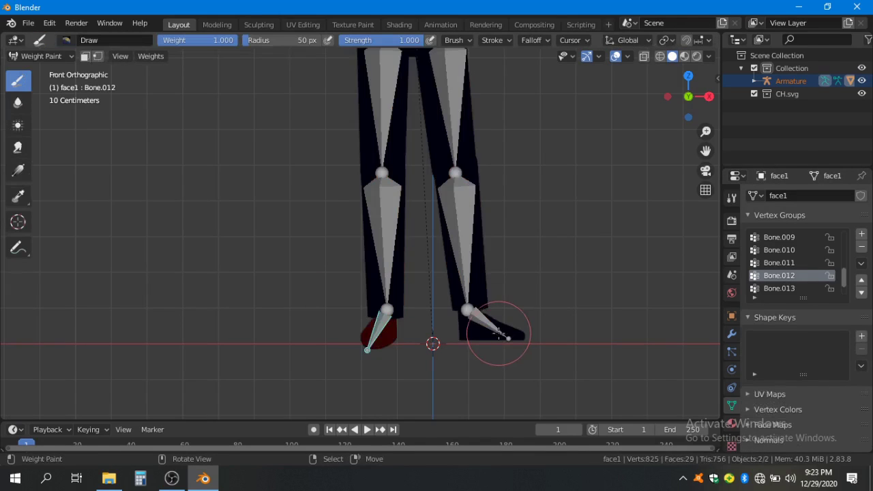
pyautogui.keyDown('ctrl'); pyautogui.click(500, 334); pyautogui.keyUp('ctrl')
pyautogui.press('Tab')
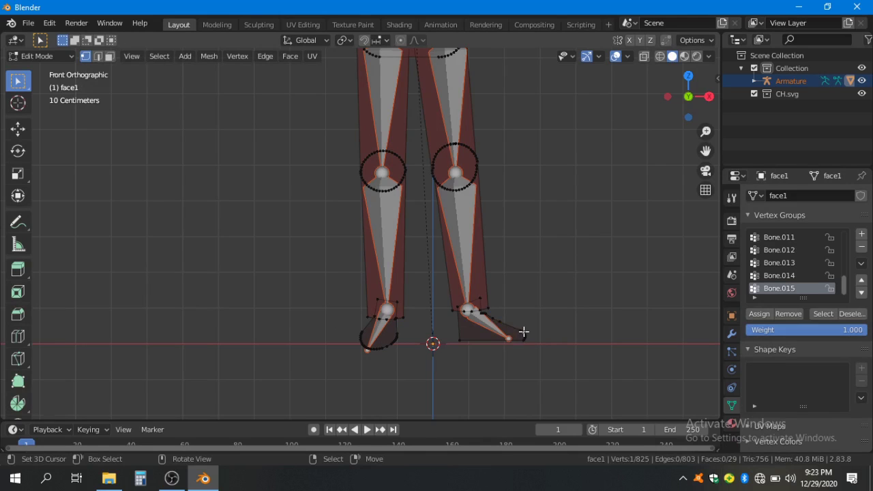
pyautogui.hotkey('ctrl', 'l')
pyautogui.click(756, 318)
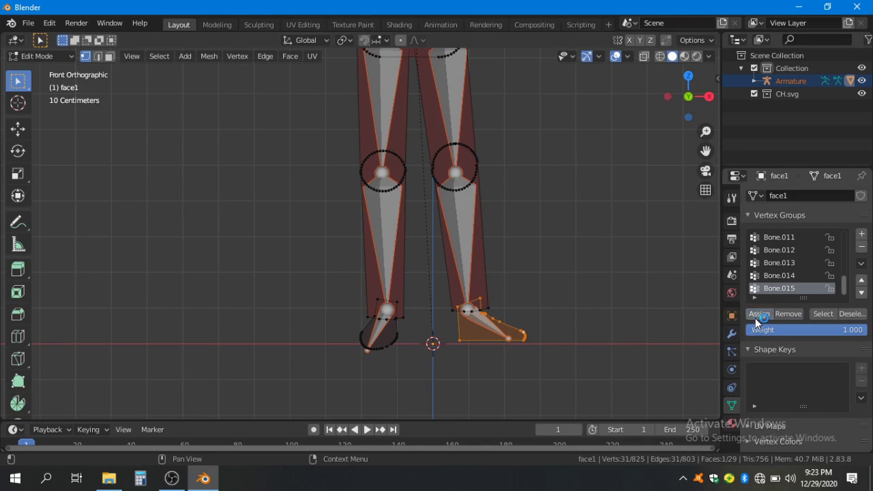
pyautogui.press('Tab')
# Step: Pick the +X shin bone and assign the linked lower-leg vertices to its vertex group with weight 1.000
pyautogui.keyDown('ctrl'); pyautogui.click(474, 257); pyautogui.keyUp('ctrl')
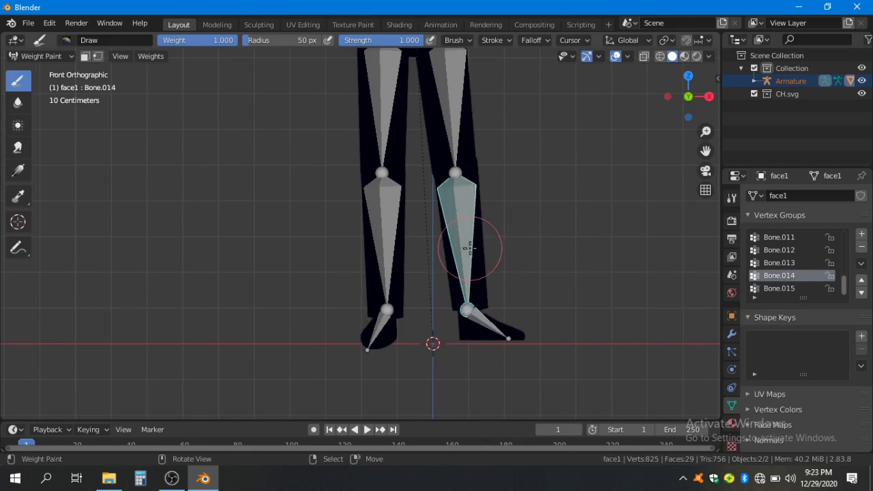
pyautogui.press('Tab')
pyautogui.click(492, 308)
pyautogui.hotkey('ctrl', 'l')
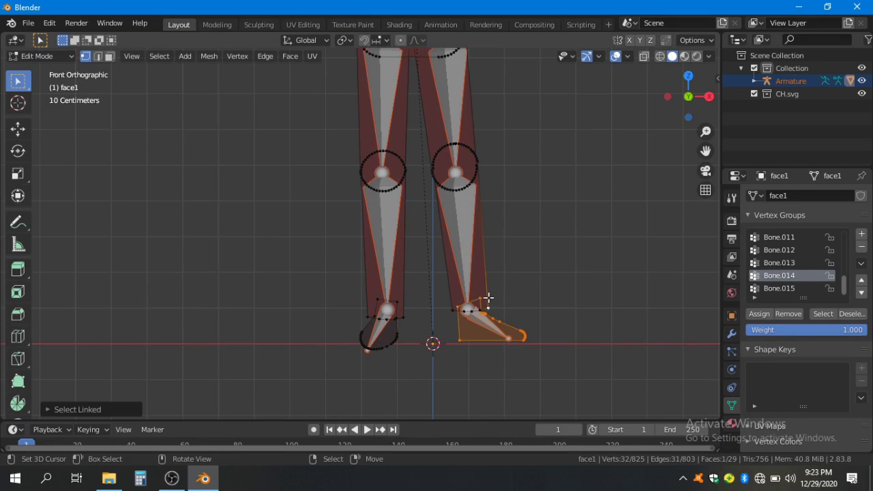
pyautogui.click(489, 227)
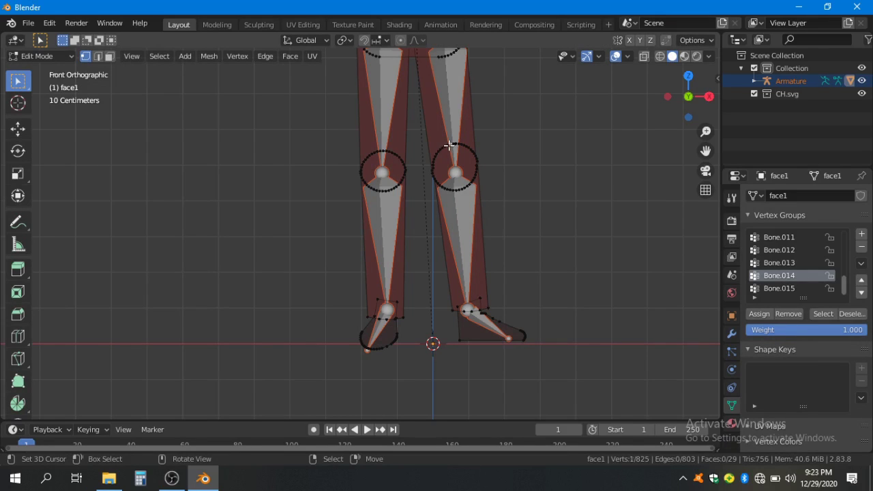
pyautogui.hotkey('ctrl', 'l')
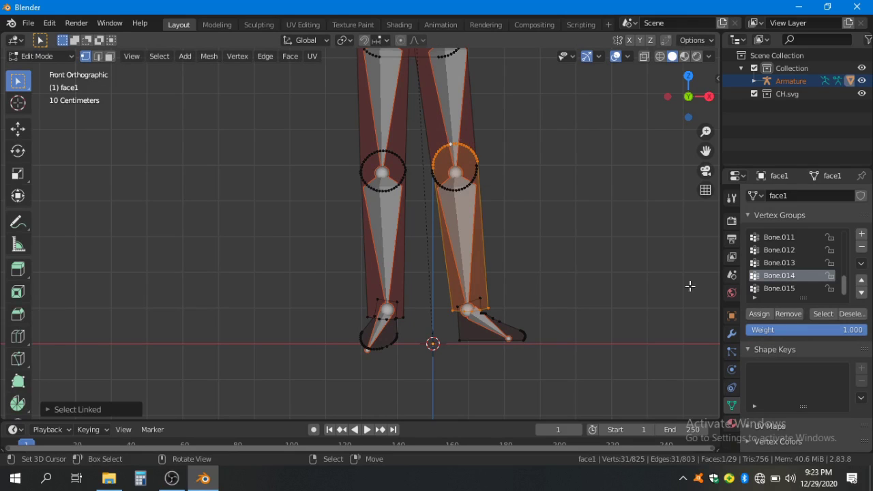
pyautogui.click(764, 311)
# Step: Pick the +X thigh bone and assign the linked thigh vertices to its vertex group with weight 1.000
pyautogui.press('Tab')
pyautogui.moveTo(498, 252); pyautogui.dragTo(523, 414)
pyautogui.press('Tab')
pyautogui.click(480, 172)
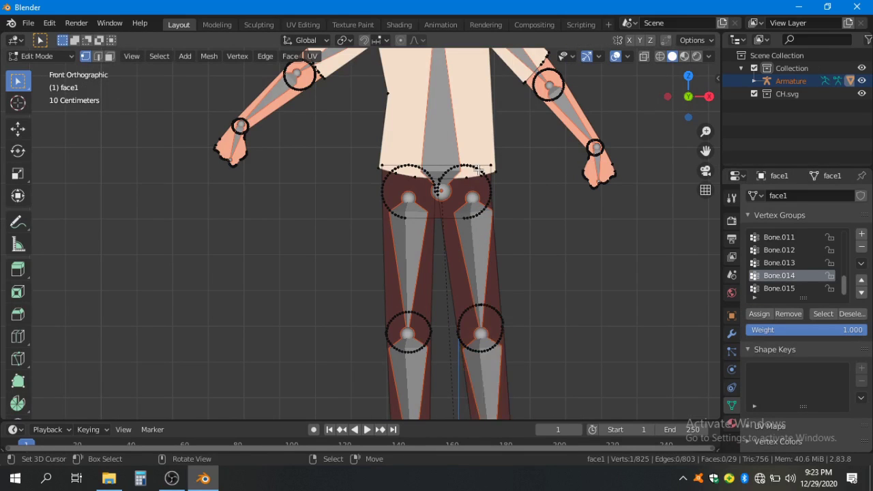
pyautogui.hotkey('ctrl', 'Tab')
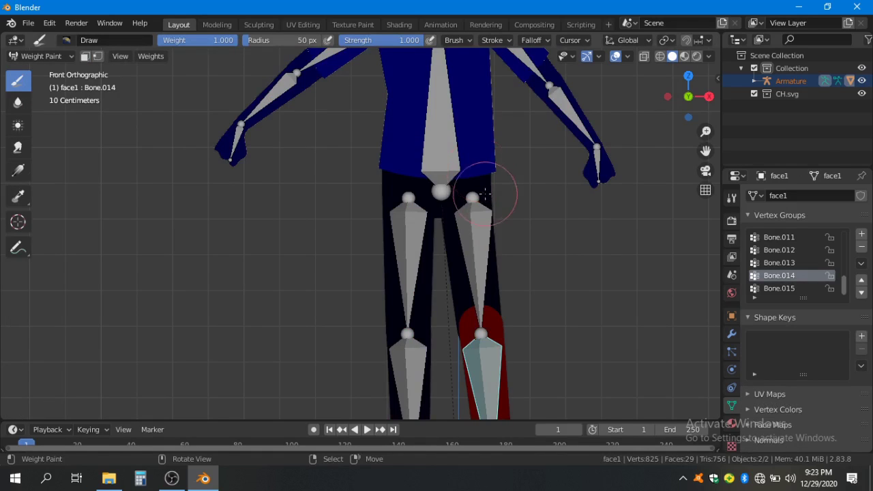
pyautogui.press('Tab')
pyautogui.press('Tab')
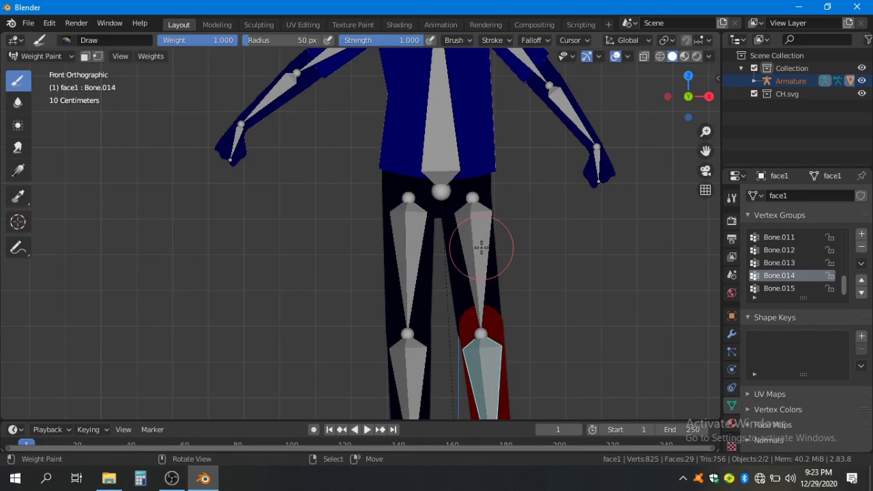
pyautogui.keyDown('ctrl'); pyautogui.click(481, 247); pyautogui.keyUp('ctrl')
pyautogui.scroll(-4, 480, 217)
pyautogui.scroll(1, 468, 217)
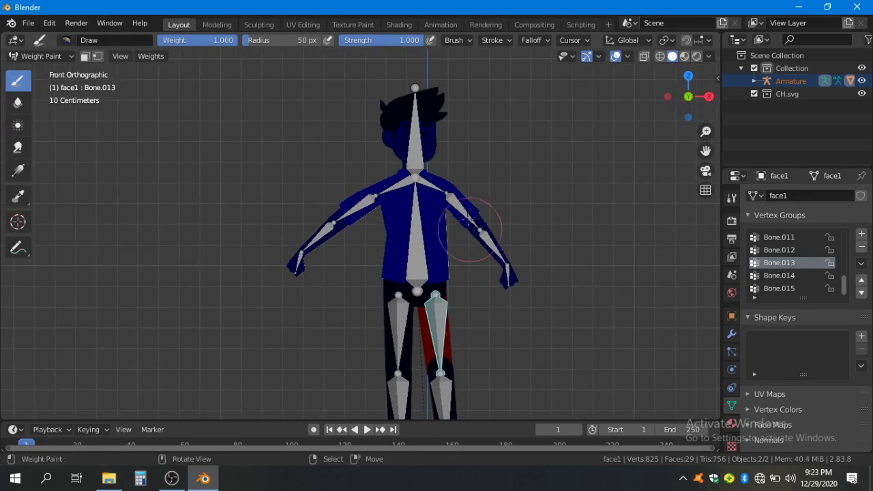
pyautogui.press('Tab')
pyautogui.press('Tab')
# Step: Check the weight painting of the head bone and of the arm and hand bones on both sides
pyautogui.keyDown('ctrl'); pyautogui.click(421, 145); pyautogui.keyUp('ctrl')
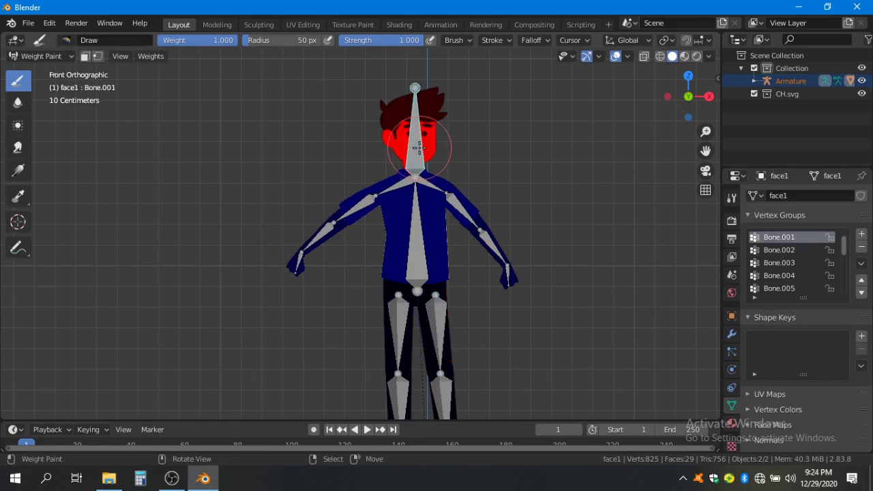
pyautogui.keyDown('ctrl'); pyautogui.click(471, 217); pyautogui.keyUp('ctrl')
pyautogui.keyDown('ctrl'); pyautogui.click(509, 267); pyautogui.keyUp('ctrl')
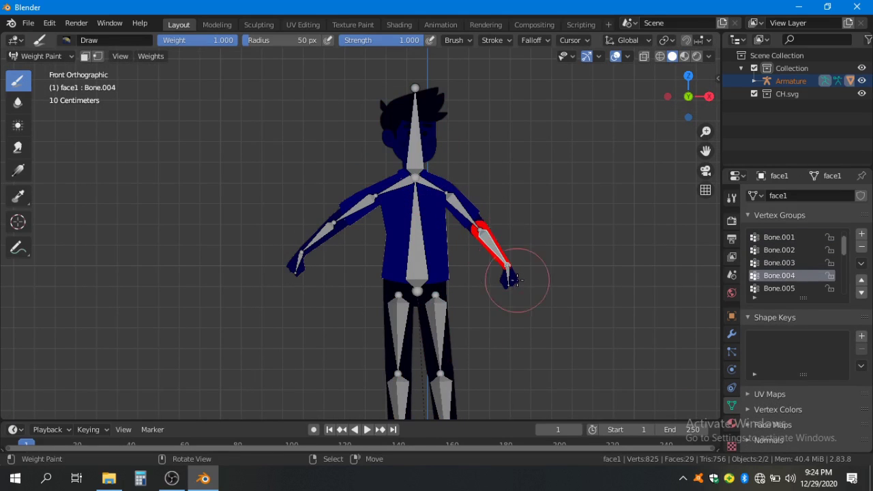
pyautogui.keyDown('ctrl'); pyautogui.click(508, 277); pyautogui.keyUp('ctrl')
pyautogui.keyDown('ctrl'); pyautogui.click(345, 211); pyautogui.keyUp('ctrl')
pyautogui.keyDown('ctrl'); pyautogui.click(312, 242); pyautogui.keyUp('ctrl')
pyautogui.keyDown('ctrl'); pyautogui.click(298, 262); pyautogui.keyUp('ctrl')
# Step: Check the weight painting of the thigh, shin and foot bones, and pick the torso bone
pyautogui.keyDown('ctrl'); pyautogui.click(399, 321); pyautogui.keyUp('ctrl')
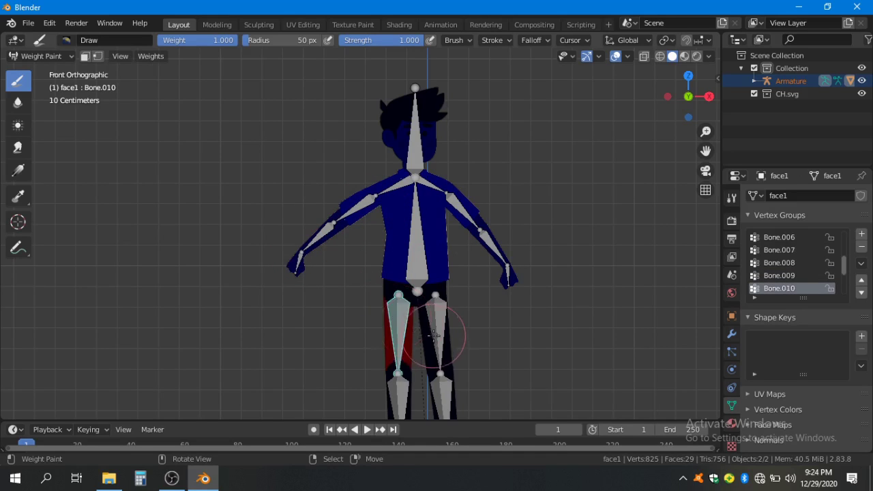
pyautogui.keyDown('ctrl'); pyautogui.click(437, 329); pyautogui.keyUp('ctrl')
pyautogui.moveTo(483, 354); pyautogui.dragTo(473, 236)
pyautogui.rightClick(440, 290)
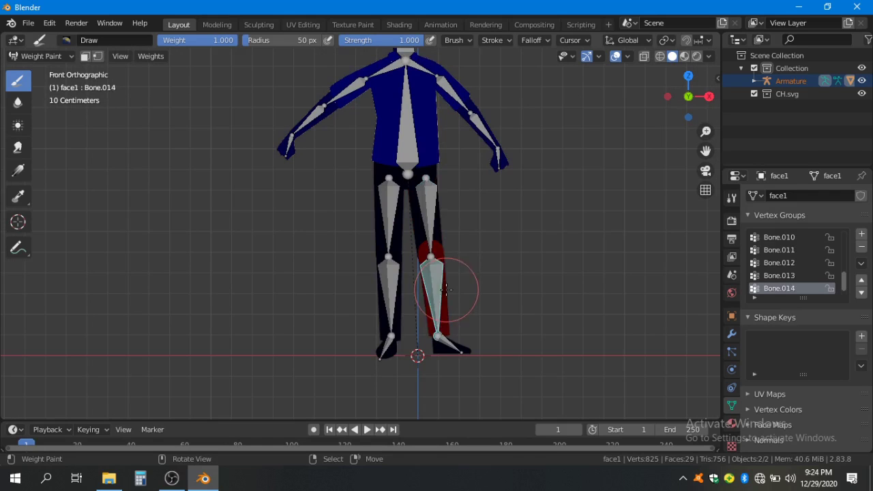
pyautogui.rightClick(392, 298)
pyautogui.keyDown('ctrl'); pyautogui.click(386, 347); pyautogui.keyUp('ctrl')
pyautogui.keyDown('ctrl'); pyautogui.click(449, 344); pyautogui.keyUp('ctrl')
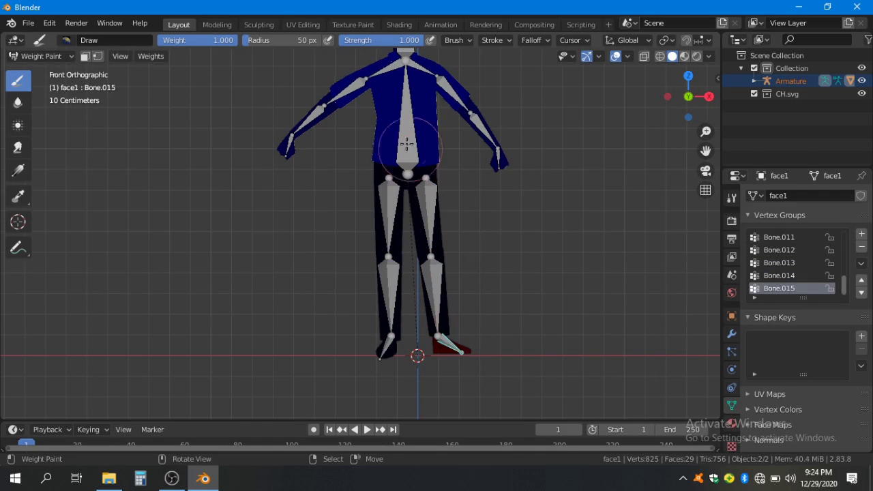
pyautogui.keyDown('ctrl'); pyautogui.click(408, 137); pyautogui.keyUp('ctrl')
# Step: Return to Object Mode, select the armature and put it in Pose Mode
pyautogui.scroll(5, 452, 255)
pyautogui.press('Tab')
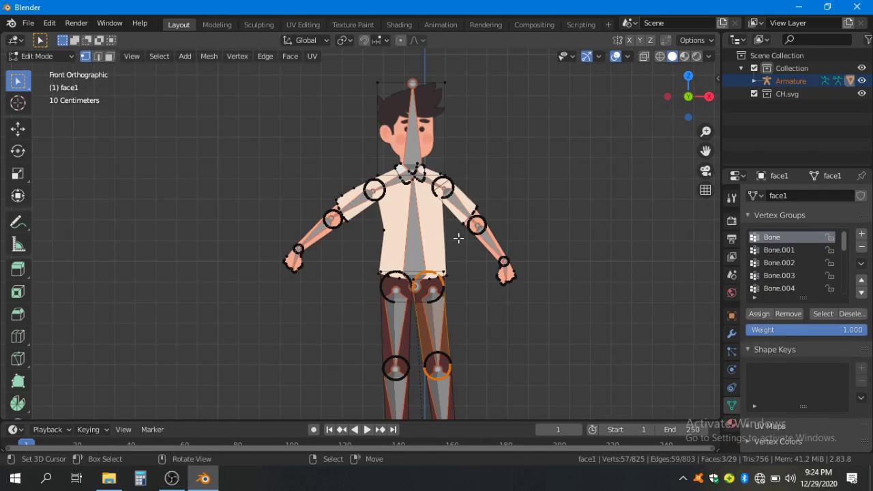
pyautogui.click(45, 58)
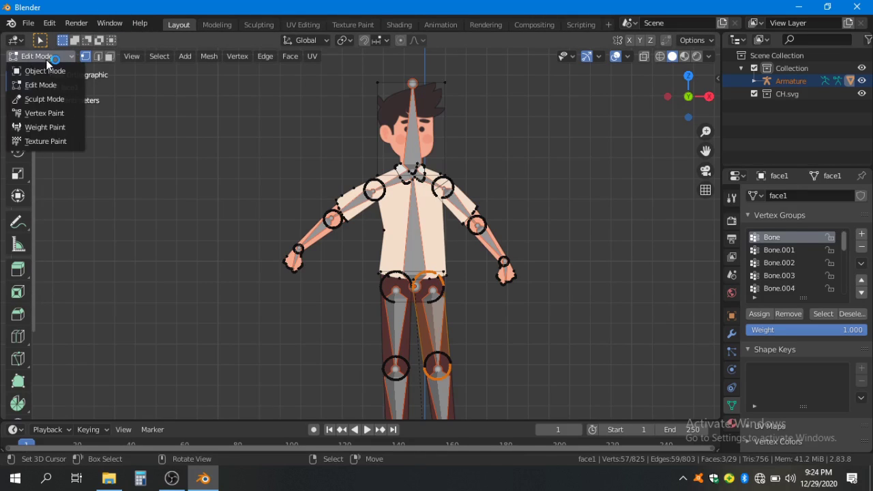
pyautogui.click(47, 73)
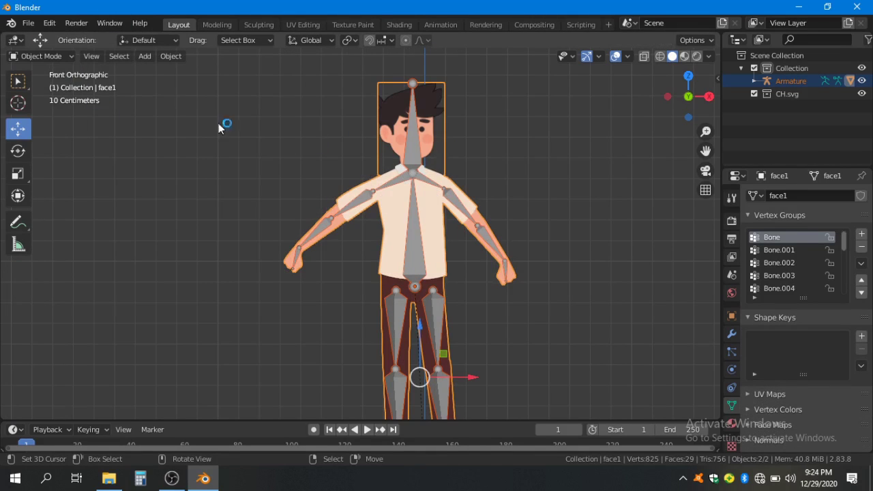
pyautogui.click(410, 158)
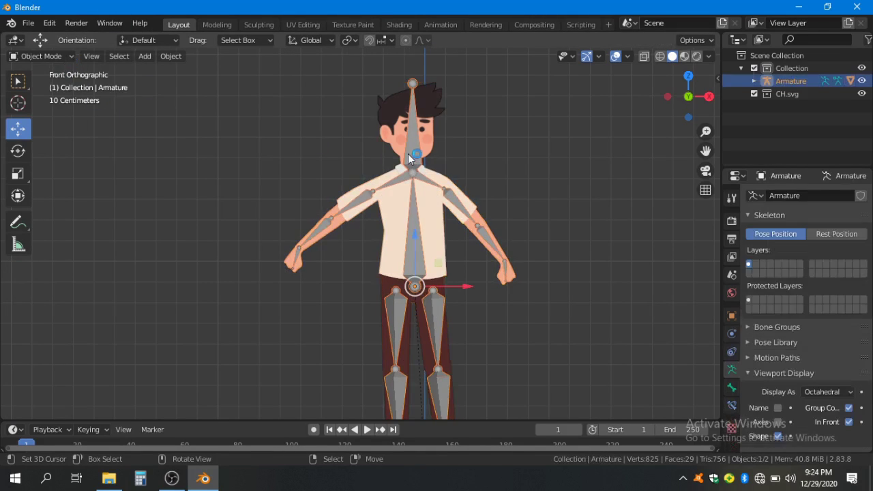
pyautogui.click(42, 57)
pyautogui.click(40, 99)
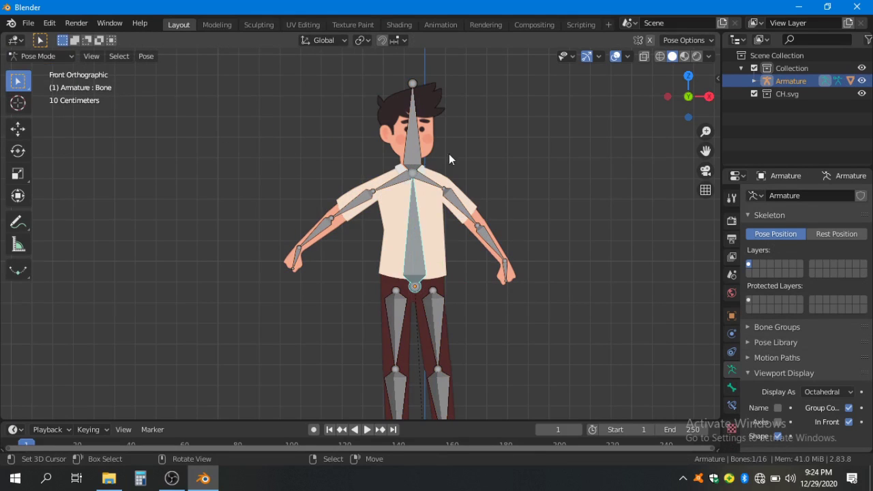
# Step: Try rotating the torso bone and the +X upper-arm bone to test how the mesh follows, cancelling each rotation
pyautogui.press('r')
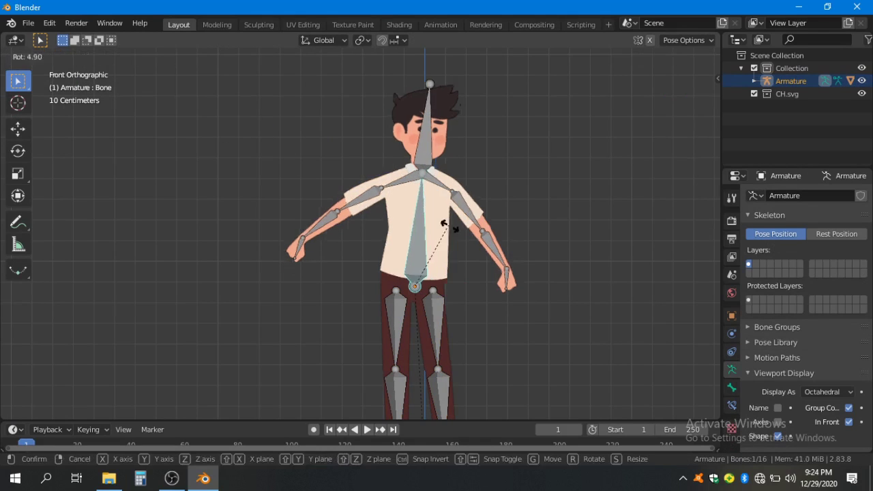
pyautogui.press('Escape')
pyautogui.click(463, 208)
pyautogui.press('r')
pyautogui.press('Escape')
pyautogui.press('r')
pyautogui.press('Escape')
pyautogui.press('r')
pyautogui.press('Escape')
# Step: Try rotating the +X thigh bone and the head bone to test their deformation, cancelling each rotation
pyautogui.scroll(-2, 454, 334)
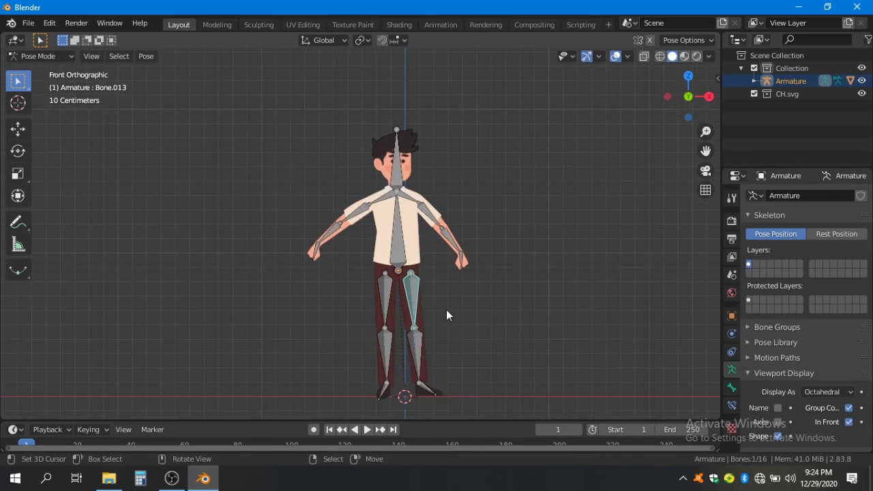
pyautogui.press('r')
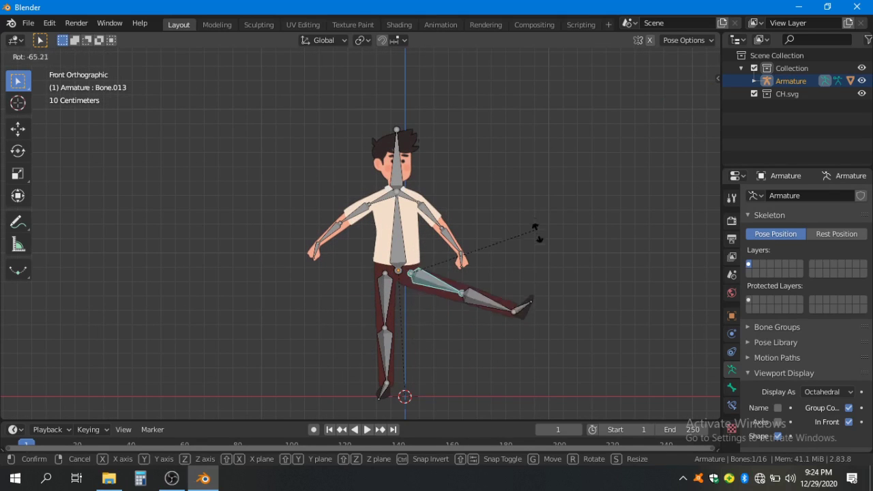
pyautogui.press('Escape')
pyautogui.click(401, 184)
pyautogui.press('r')
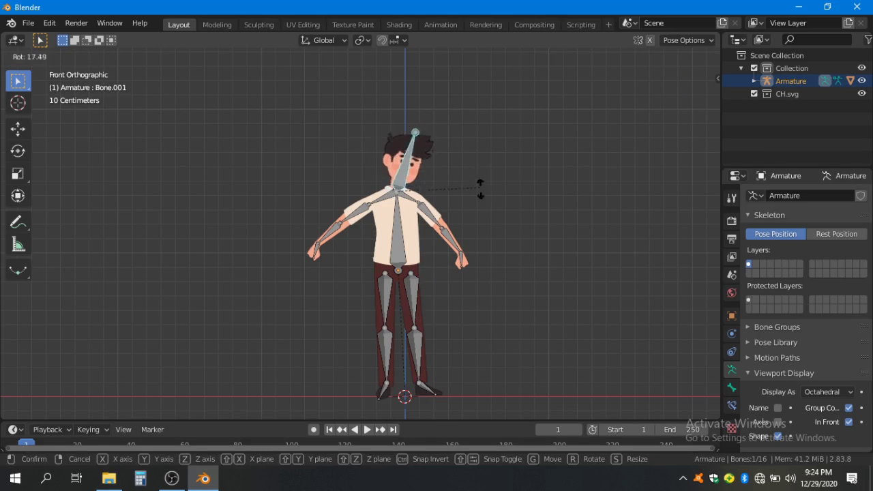
pyautogui.press('Escape')
# Step: Set the armature's viewport display to Stick
pyautogui.scroll(2, 474, 162)
pyautogui.moveTo(485, 170); pyautogui.dragTo(479, 140)
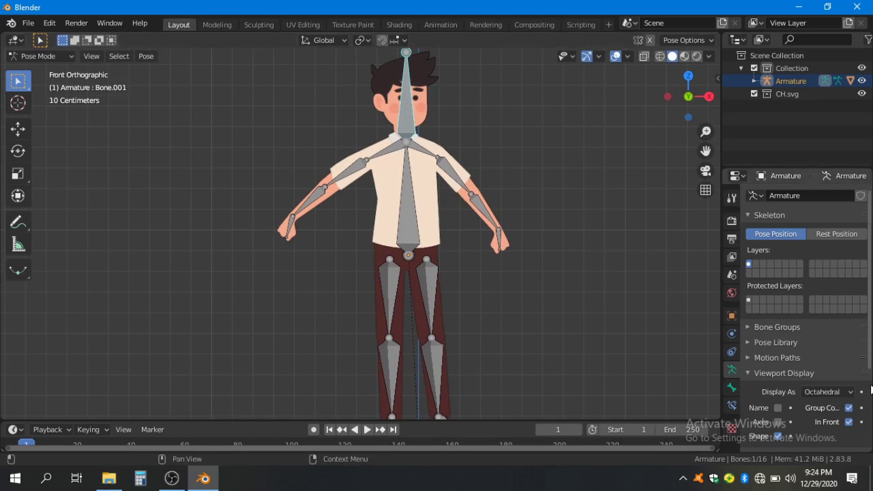
pyautogui.click(842, 390)
pyautogui.click(797, 362)
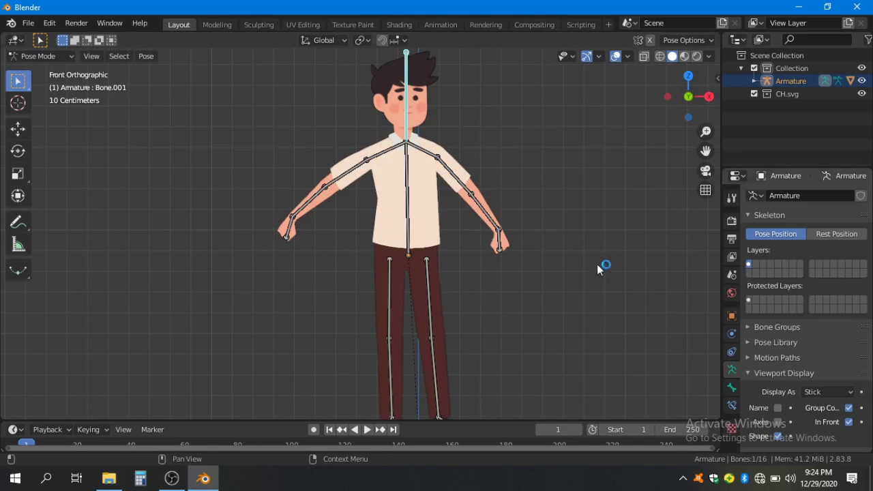
pyautogui.moveTo(468, 195); pyautogui.dragTo(497, 286)
pyautogui.scroll(2, 465, 204)
# Step: Return to Object Mode, select the face1 mesh and show the surface settings of its face1 material
pyautogui.click(477, 203)
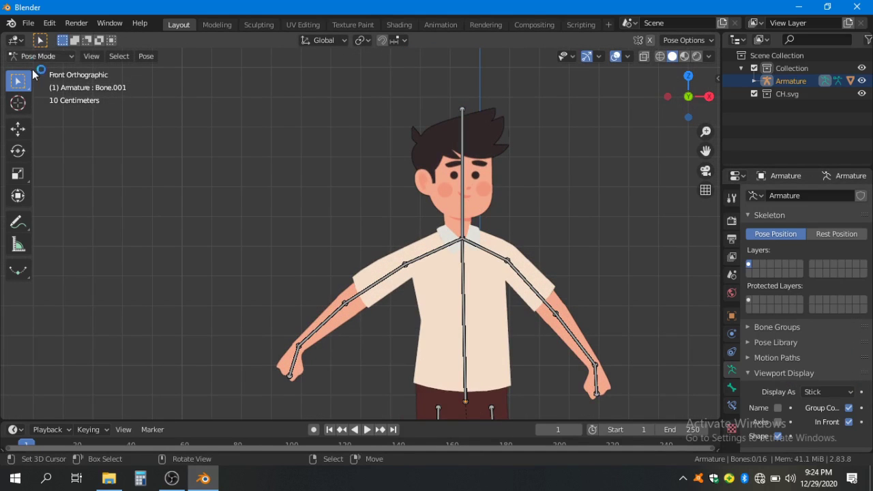
pyautogui.click(38, 56)
pyautogui.click(36, 68)
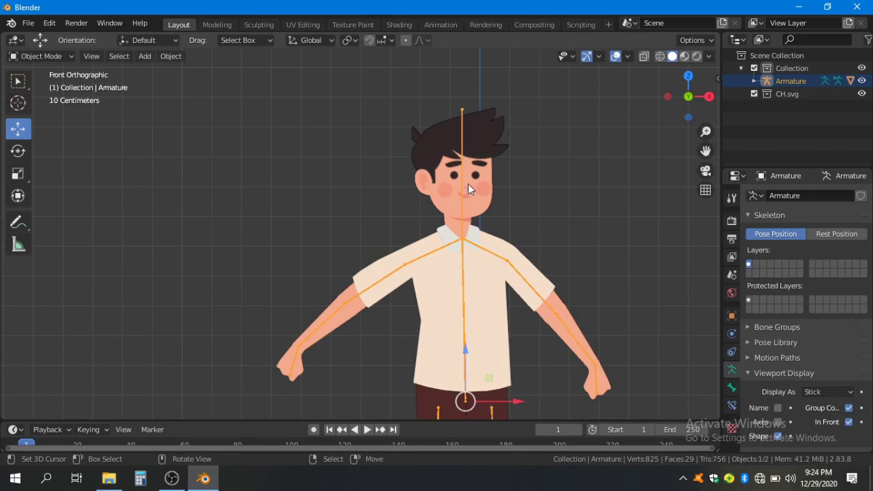
pyautogui.click(471, 189)
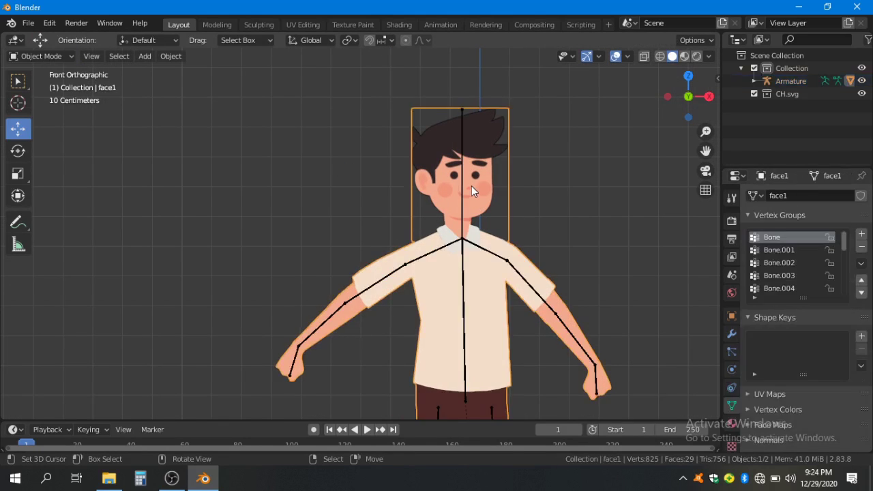
pyautogui.click(729, 424)
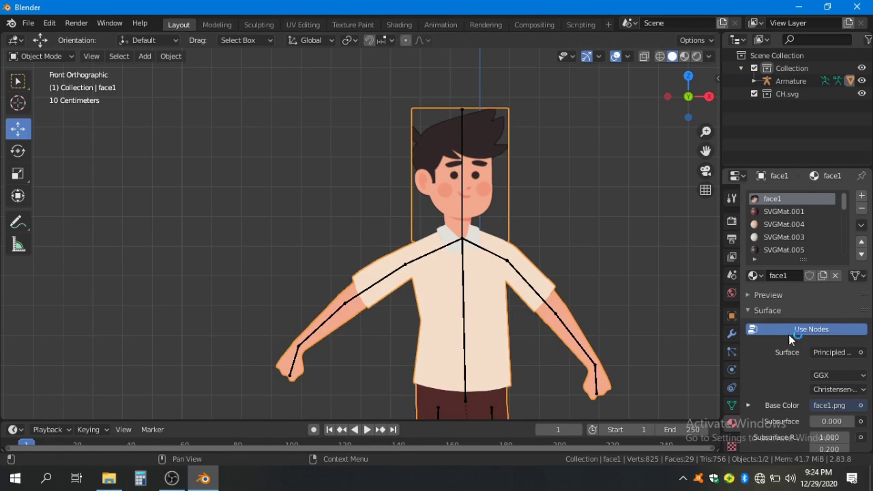
pyautogui.scroll(-3, 799, 362)
pyautogui.scroll(-1, 795, 365)
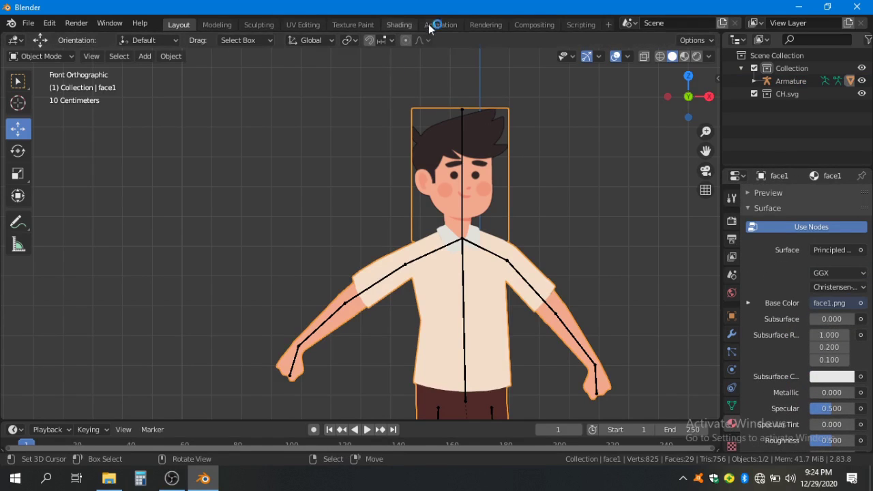
# Step: Switch to the Shading workspace and view the character from the front
pyautogui.click(400, 24)
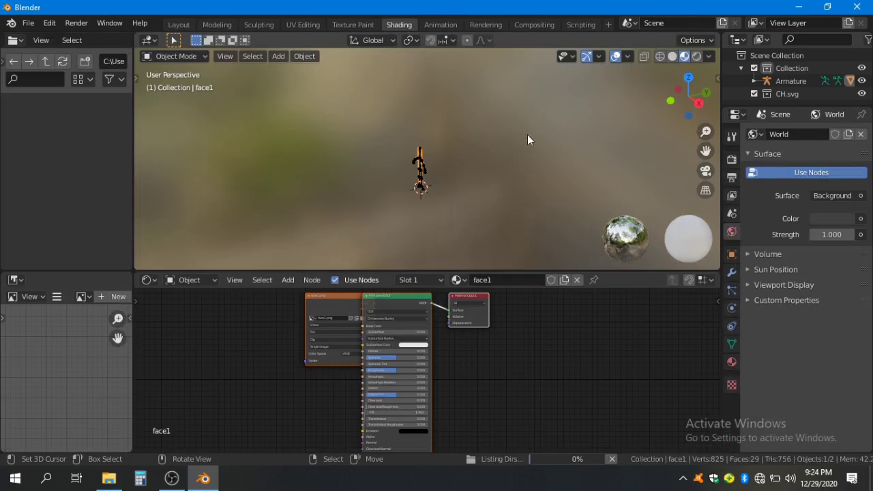
pyautogui.press('KP_1')
pyautogui.press('KP_5')
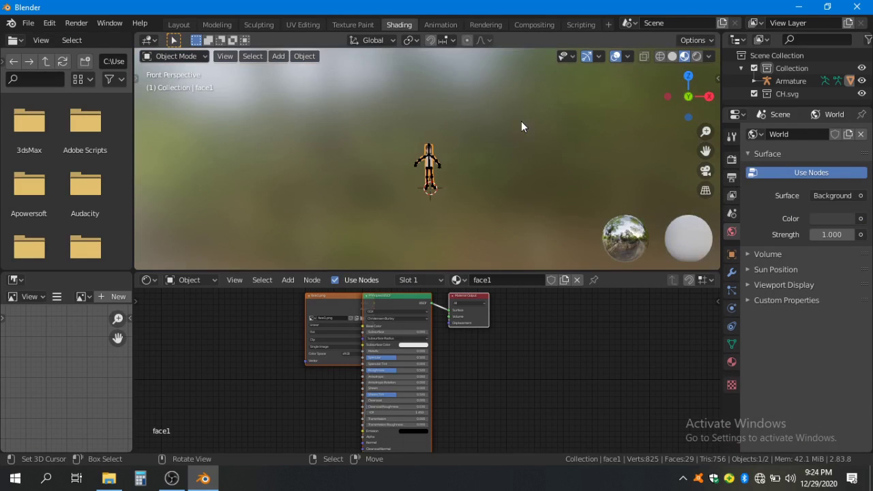
# Step: Set the viewport to Solid shading with Flat lighting and Texture color, framing the character's head and upper body
pyautogui.click(661, 56)
pyautogui.click(672, 56)
pyautogui.click(708, 56)
pyautogui.click(741, 117)
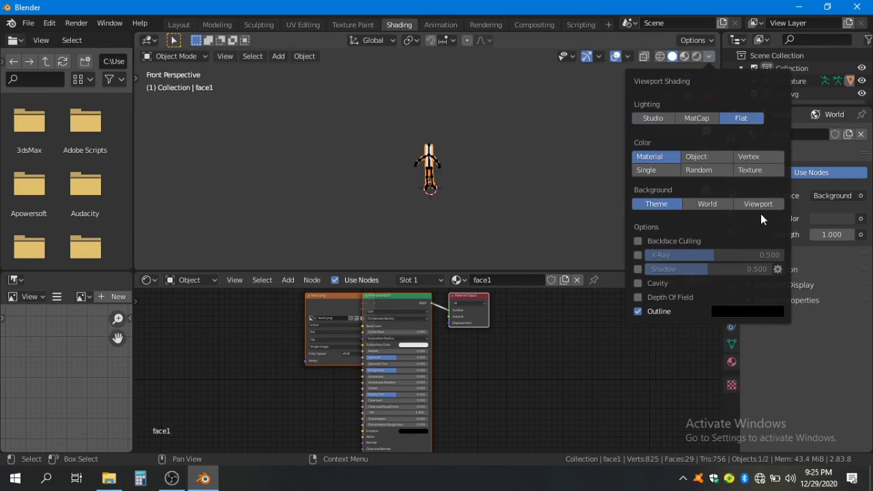
pyautogui.click(759, 204)
pyautogui.click(766, 176)
pyautogui.scroll(10, 456, 124)
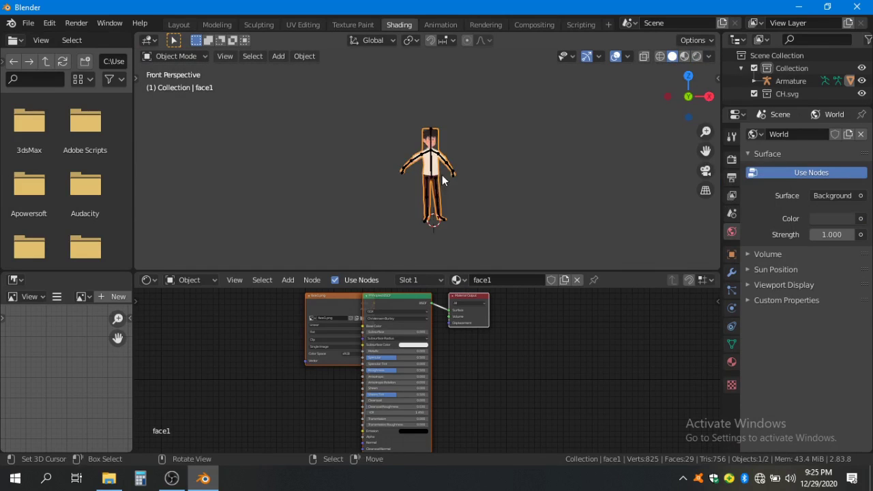
pyautogui.moveTo(457, 123); pyautogui.dragTo(481, 204)
# Step: Move the face1.png image texture node clear of the Principled BSDF node in the material's node tree
pyautogui.click(326, 309)
pyautogui.press('g')
pyautogui.click(290, 348)
pyautogui.scroll(4, 287, 398)
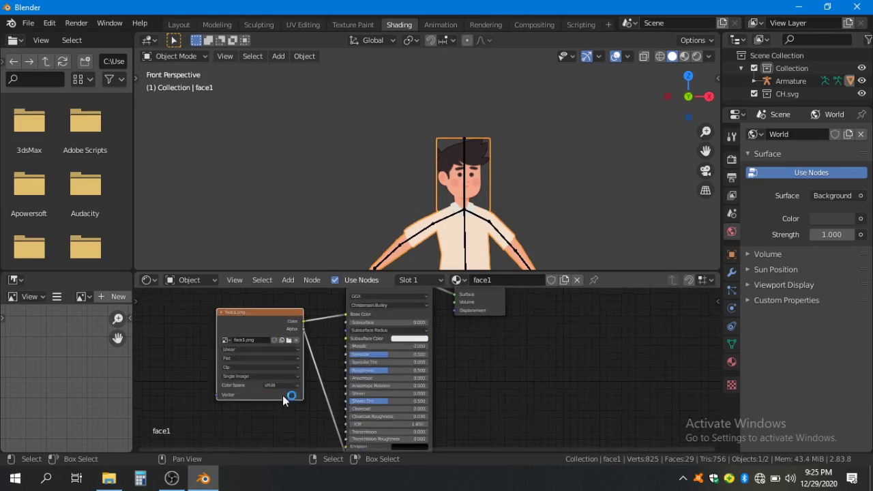
pyautogui.hscroll(-6, 410, 328)
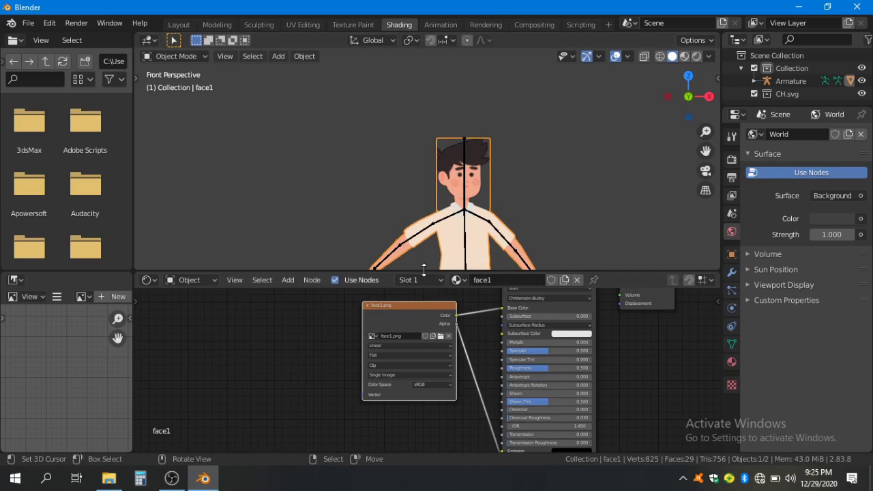
# Step: Enlarge the shader editor and set the face1.png texture node's source to Image Sequence
pyautogui.moveTo(430, 272); pyautogui.dragTo(430, 176)
pyautogui.scroll(2, 454, 259)
pyautogui.scroll(3, 454, 109)
pyautogui.scroll(1, 367, 290)
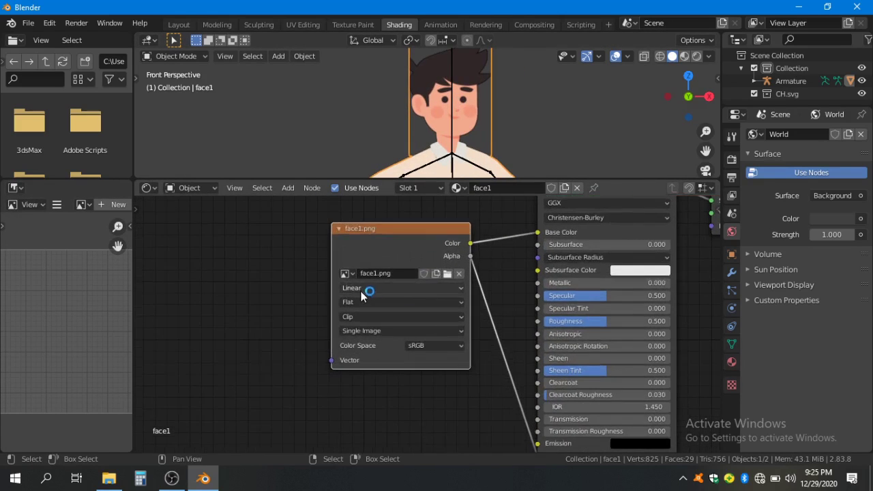
pyautogui.click(326, 355)
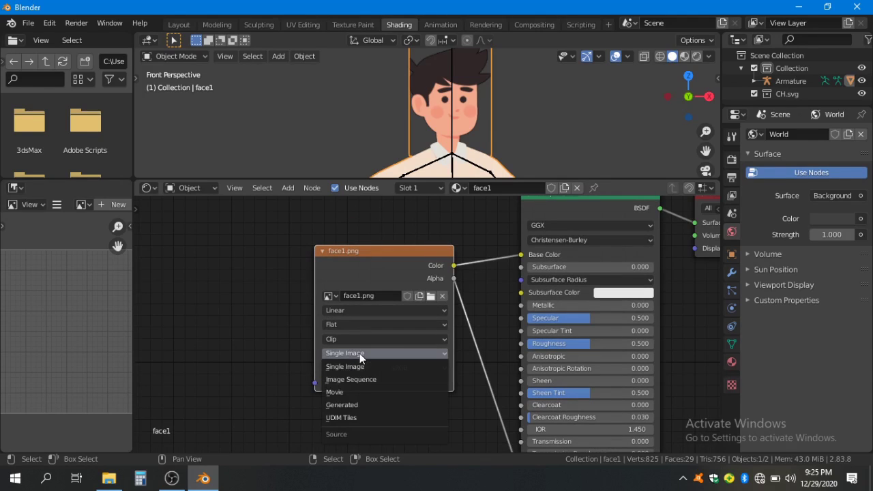
pyautogui.click(353, 379)
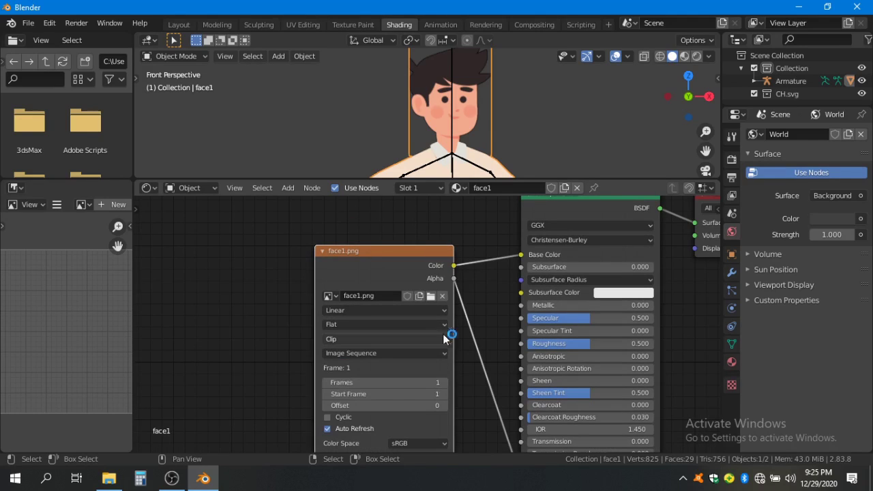
# Step: Step the face1.png sequence's offset up and down to try the different facial expressions, ending at offset 1
pyautogui.click(442, 406)
pyautogui.click(442, 406)
pyautogui.click(443, 406)
pyautogui.click(442, 406)
pyautogui.click(442, 405)
pyautogui.click(326, 406)
pyautogui.click(326, 405)
pyautogui.click(326, 405)
pyautogui.click(326, 405)
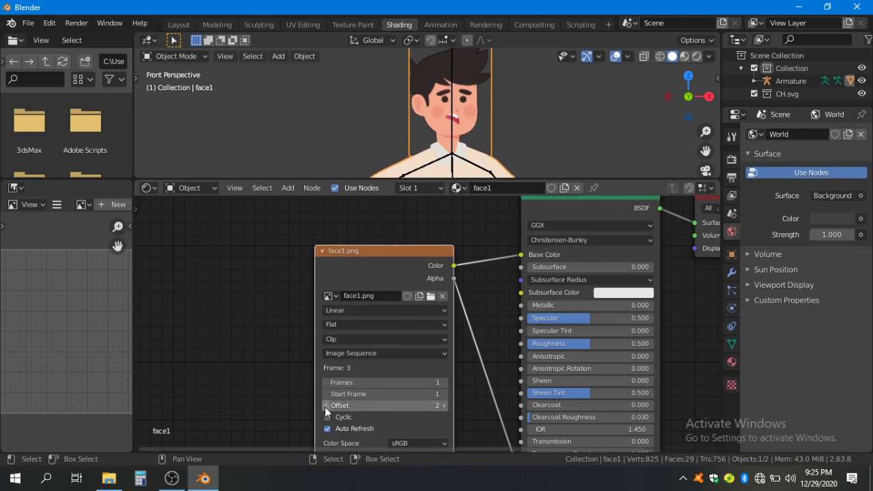
pyautogui.click(443, 406)
pyautogui.click(443, 406)
pyautogui.click(444, 408)
pyautogui.click(326, 405)
pyautogui.click(327, 405)
pyautogui.click(326, 406)
pyautogui.click(326, 406)
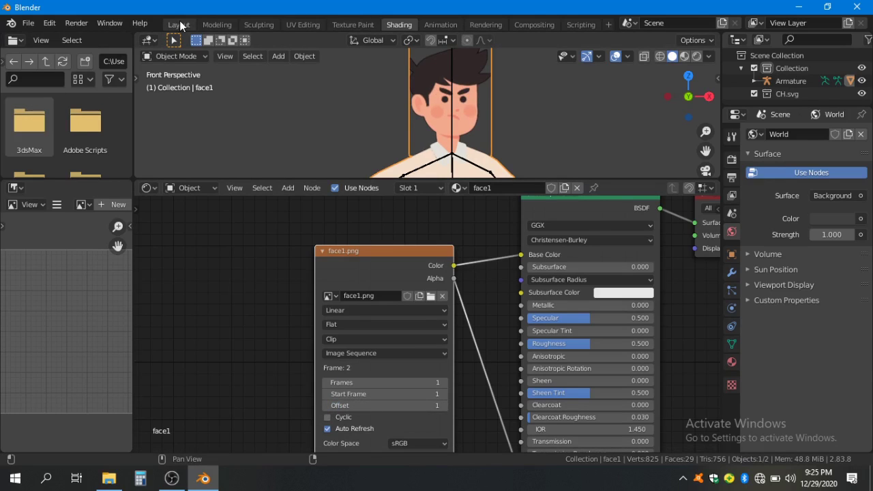
# Step: Return to the Layout workspace, frame the character and expand the Base Color image settings of the face1 material
pyautogui.click(179, 26)
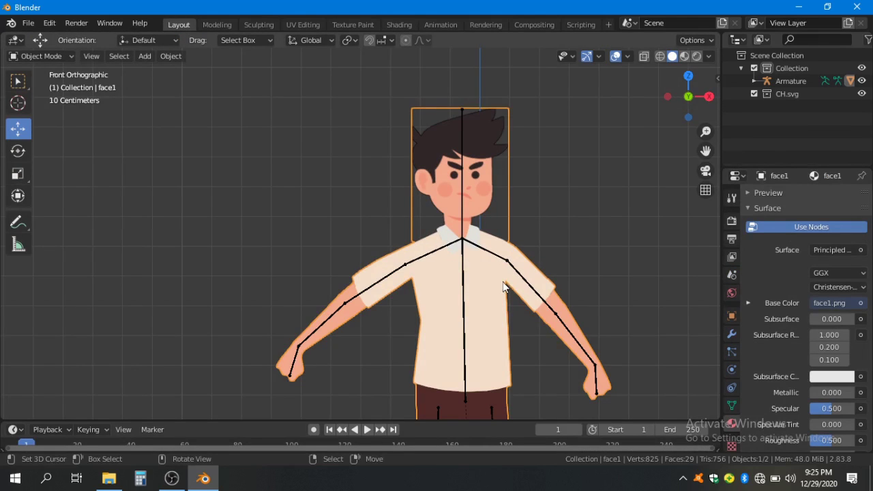
pyautogui.moveTo(493, 288); pyautogui.dragTo(412, 240)
pyautogui.scroll(-4, 797, 305)
pyautogui.scroll(3, 780, 322)
pyautogui.scroll(3, 776, 282)
pyautogui.click(748, 328)
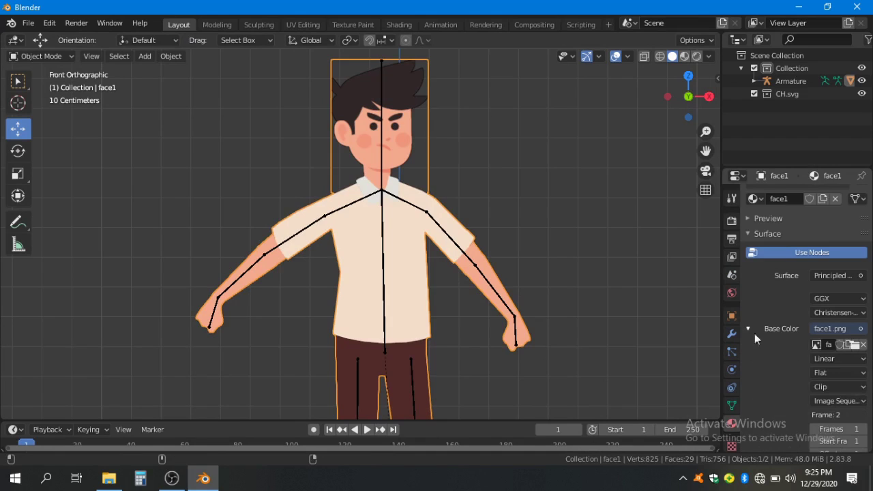
pyautogui.scroll(-5, 835, 332)
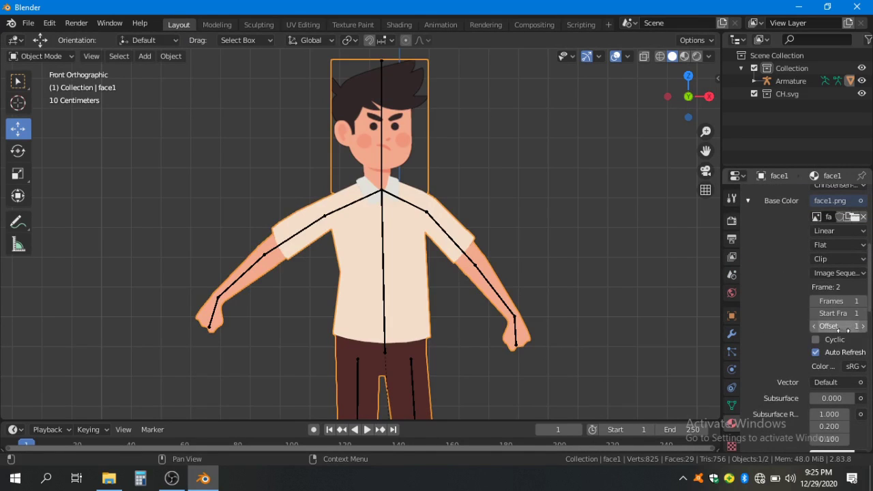
# Step: Step the face1.png sequence's offset up to 8 and back down to 2
pyautogui.click(863, 326)
pyautogui.click(863, 327)
pyautogui.click(864, 327)
pyautogui.click(863, 326)
pyautogui.click(863, 327)
pyautogui.click(863, 326)
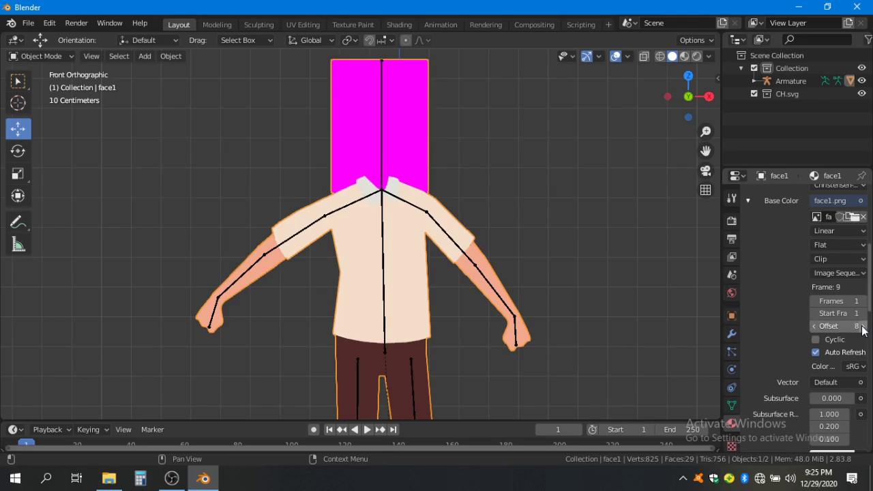
pyautogui.click(816, 326)
pyautogui.click(815, 325)
pyautogui.click(816, 326)
pyautogui.click(815, 325)
pyautogui.click(815, 326)
pyautogui.click(815, 326)
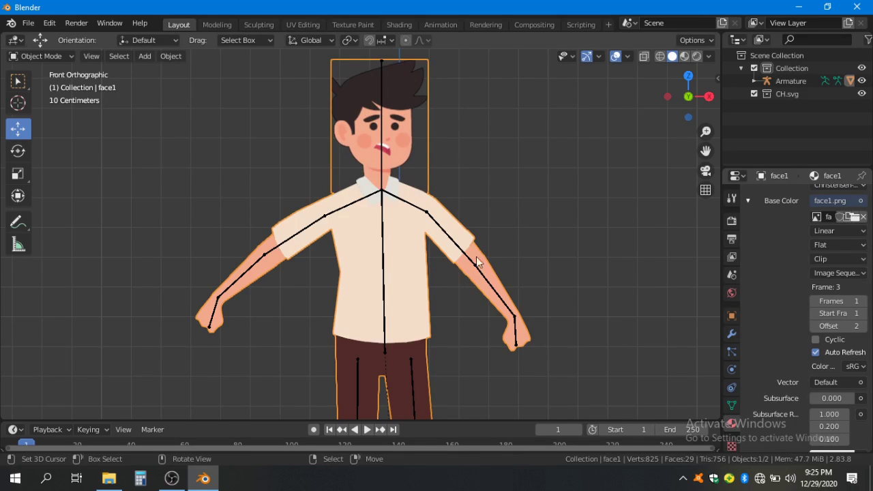
# Step: Select the armature, switch it to Pose Mode and enlarge the timeline below the viewport
pyautogui.click(476, 256)
pyautogui.click(37, 56)
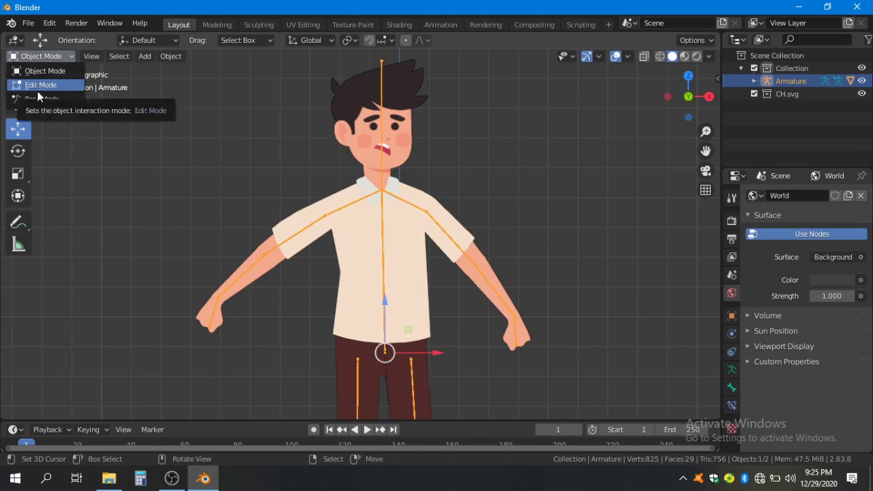
pyautogui.click(35, 100)
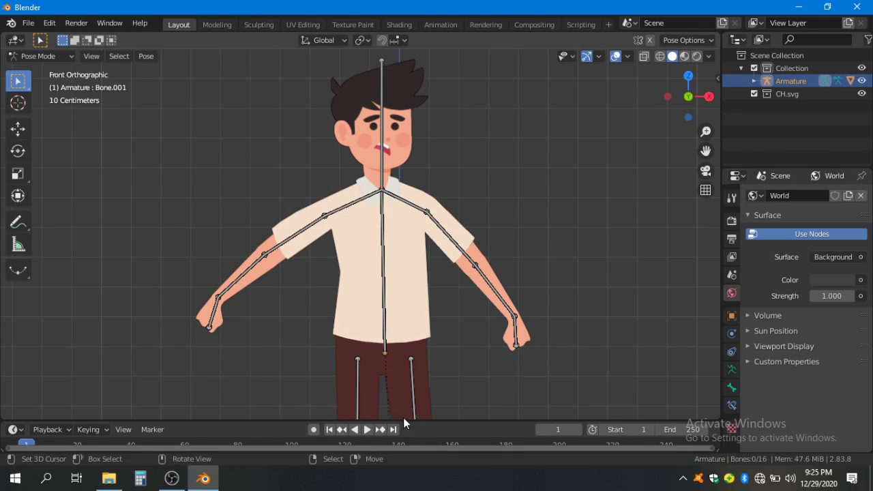
pyautogui.moveTo(404, 423); pyautogui.dragTo(404, 345)
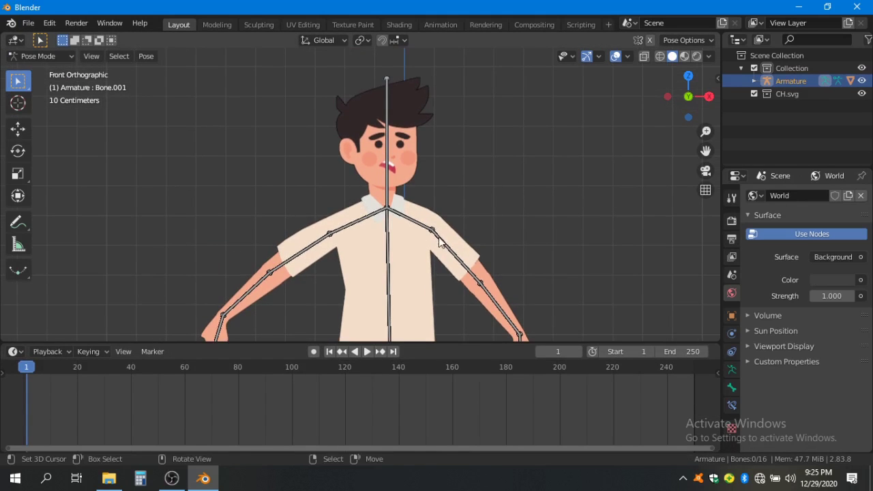
pyautogui.scroll(-3, 440, 242)
pyautogui.scroll(3, 418, 249)
pyautogui.click(406, 213)
pyautogui.press('r')
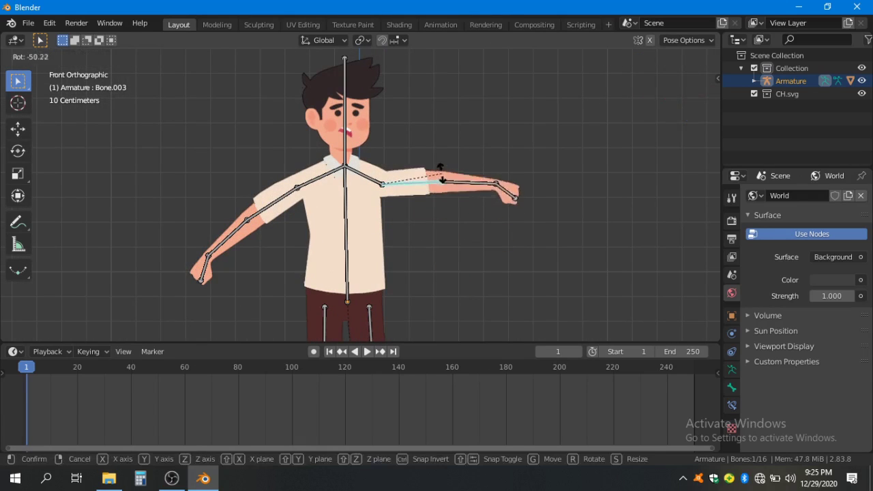
pyautogui.click(422, 233)
# Step: Select all bones of the armature and insert a keyframe at frame 1
pyautogui.press('a')
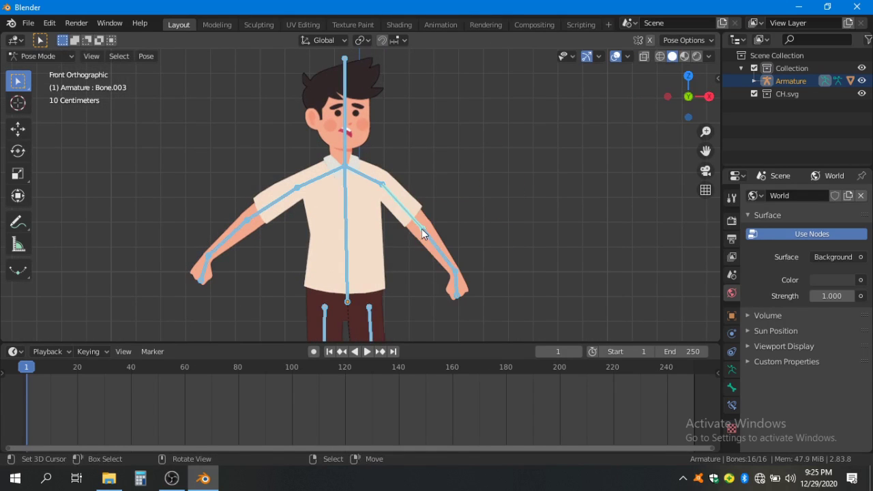
pyautogui.press('i')
pyautogui.click(357, 280)
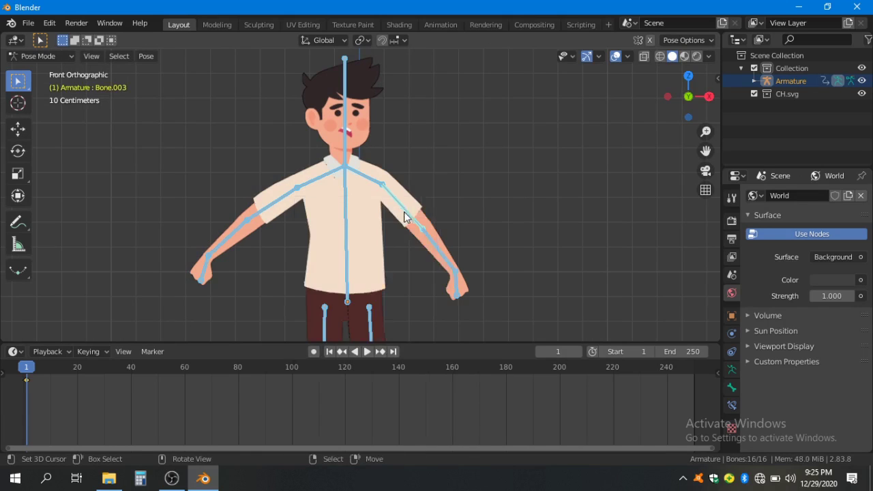
# Step: Try raising the arm beside the head at frame 1 by rotating its upper arm, forearm and hand bones
pyautogui.click(409, 211)
pyautogui.press('r')
pyautogui.click(450, 169)
pyautogui.click(456, 168)
pyautogui.press('r')
pyautogui.click(480, 113)
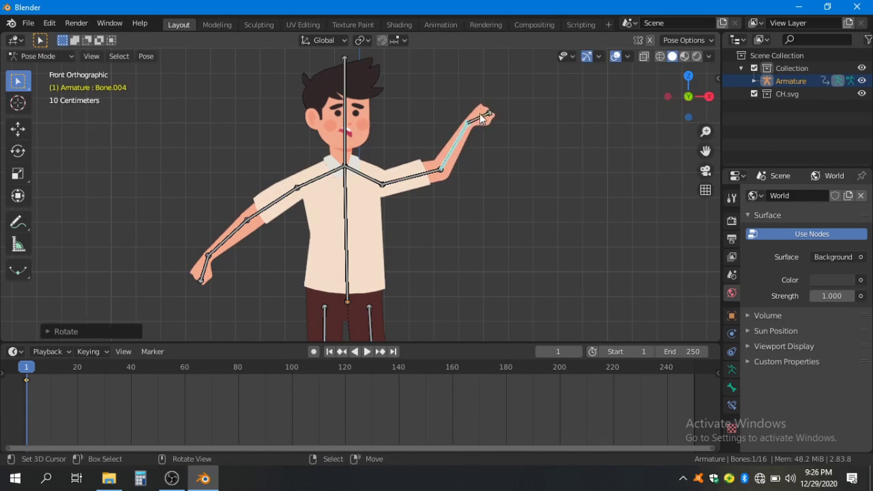
pyautogui.click(480, 114)
pyautogui.press('r')
pyautogui.click(441, 99)
# Step: Move to frame 21 and rotate the upper arm, forearm and hand bones to raise the arm with the hand upright
pyautogui.moveTo(27, 397); pyautogui.dragTo(80, 394)
pyautogui.press('space')
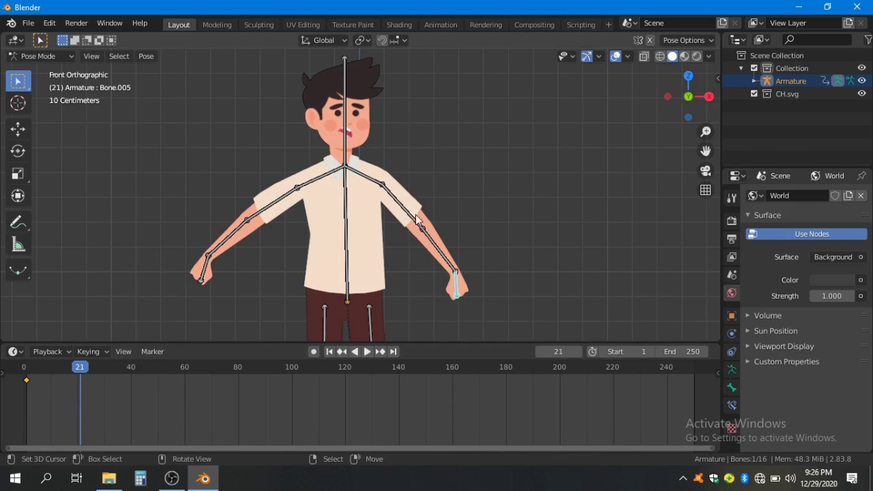
pyautogui.press('r')
pyautogui.click(436, 156)
pyautogui.click(442, 164)
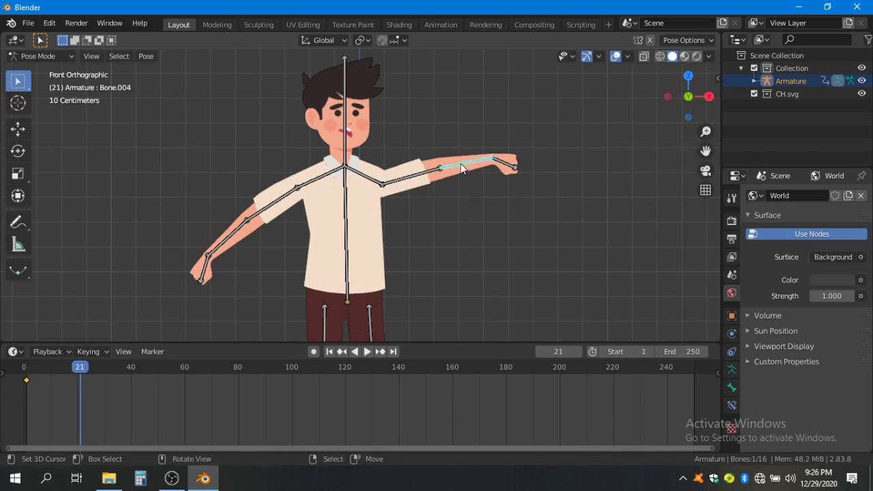
pyautogui.press('r')
pyautogui.click(447, 118)
pyautogui.click(462, 108)
pyautogui.press('r')
pyautogui.click(453, 98)
# Step: Tilt the head bone about 12° away from the raised arm and insert a LocRotScale keyframe for all bones at frame 21
pyautogui.click(347, 129)
pyautogui.press('r')
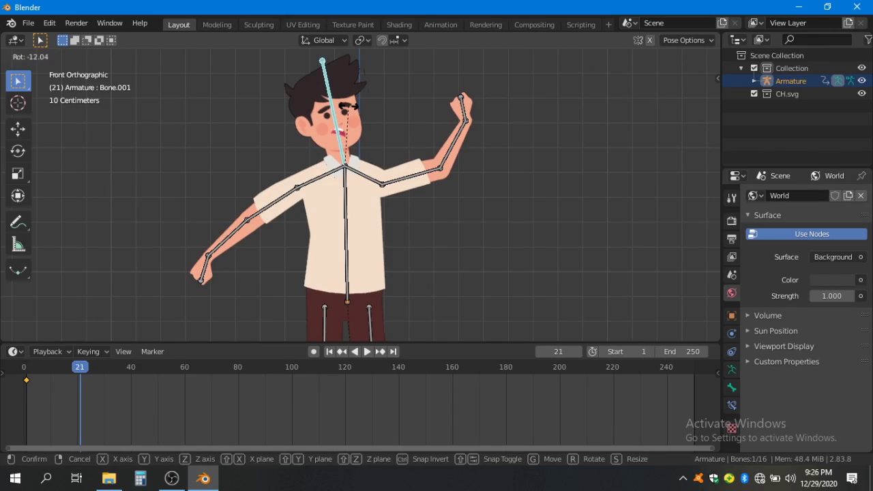
pyautogui.click(436, 179)
pyautogui.press('a')
pyautogui.press('i')
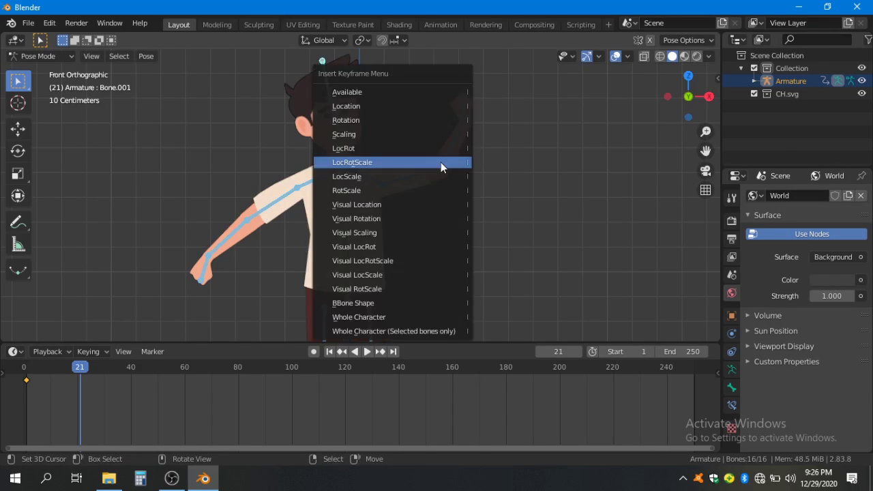
pyautogui.click(441, 163)
# Step: Go back to the start of the animation, play it and switch the armature to Object Mode
pyautogui.press('Tab')
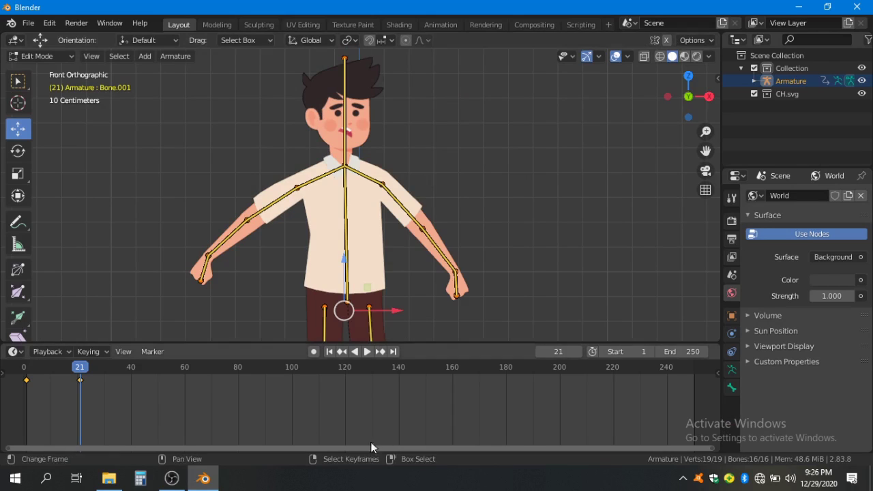
pyautogui.moveTo(77, 397); pyautogui.dragTo(11, 396)
pyautogui.press('space')
pyautogui.scroll(-1, 409, 225)
pyautogui.hotkey('alt', 'a')
pyautogui.click(41, 56)
pyautogui.click(37, 70)
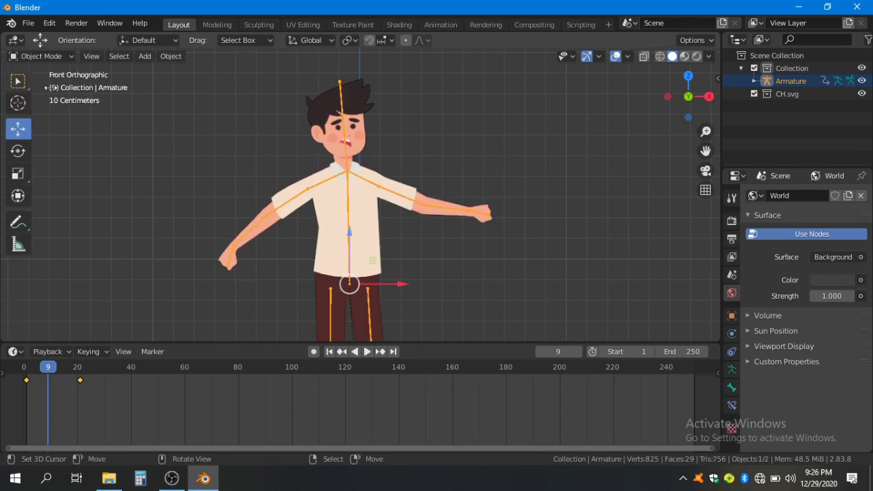
# Step: Scrub through the arm-raising animation between the two keyframes and view the whole character
pyautogui.press('space')
pyautogui.moveTo(26, 398); pyautogui.dragTo(96, 407)
pyautogui.press('Escape')
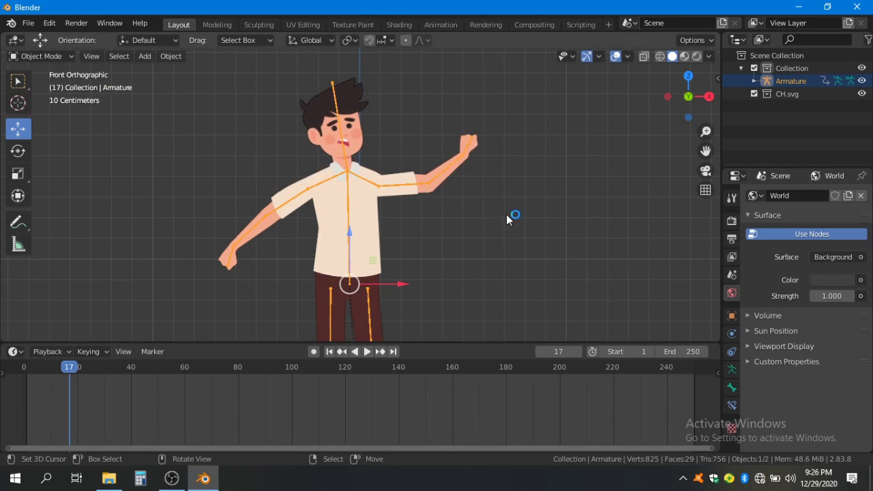
pyautogui.scroll(-3, 506, 214)
pyautogui.moveTo(428, 252); pyautogui.dragTo(415, 222)
pyautogui.scroll(1, 413, 208)
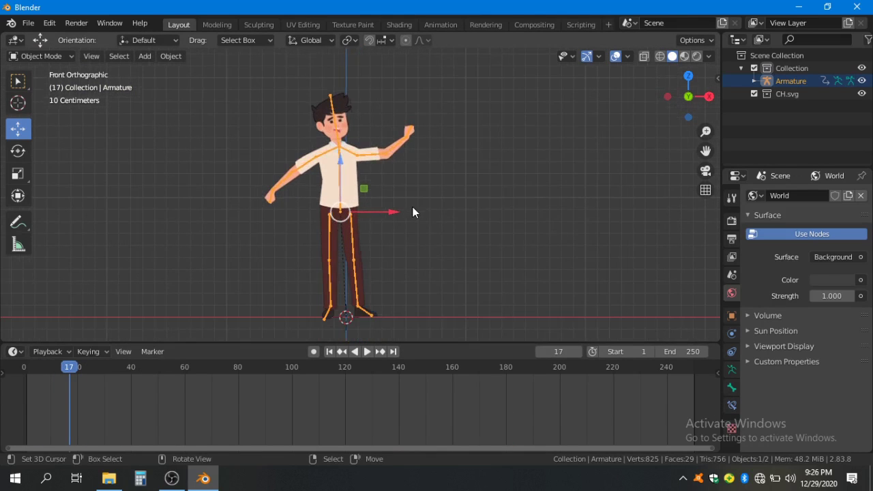